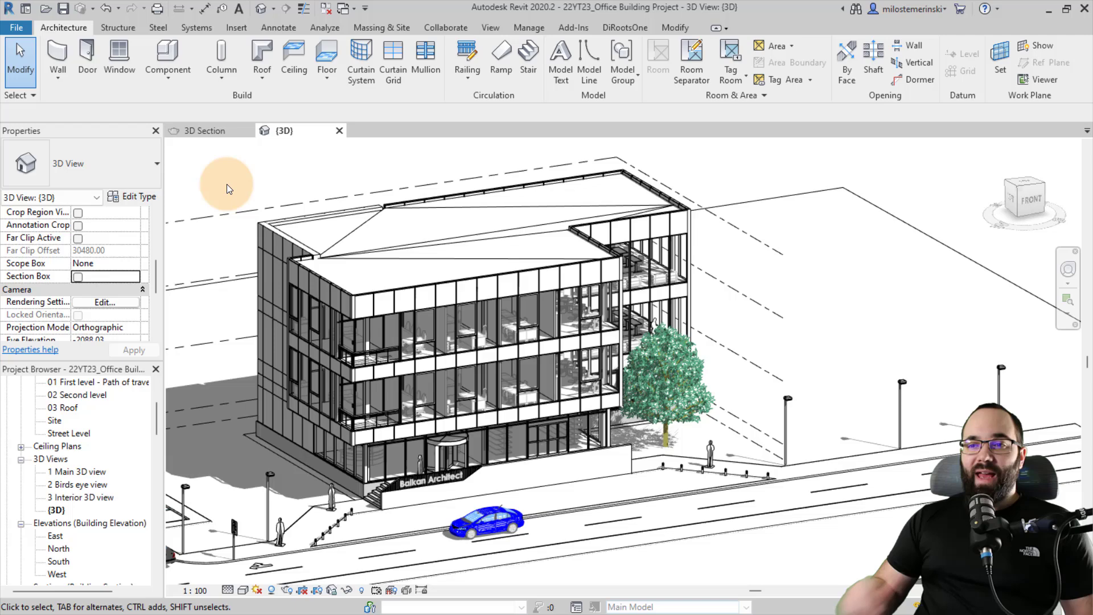
Step: Orbit the office building slightly and bring up the DiRootsOne ribbon tools
middle_click_drag(374, 364, 302, 255, "shift")
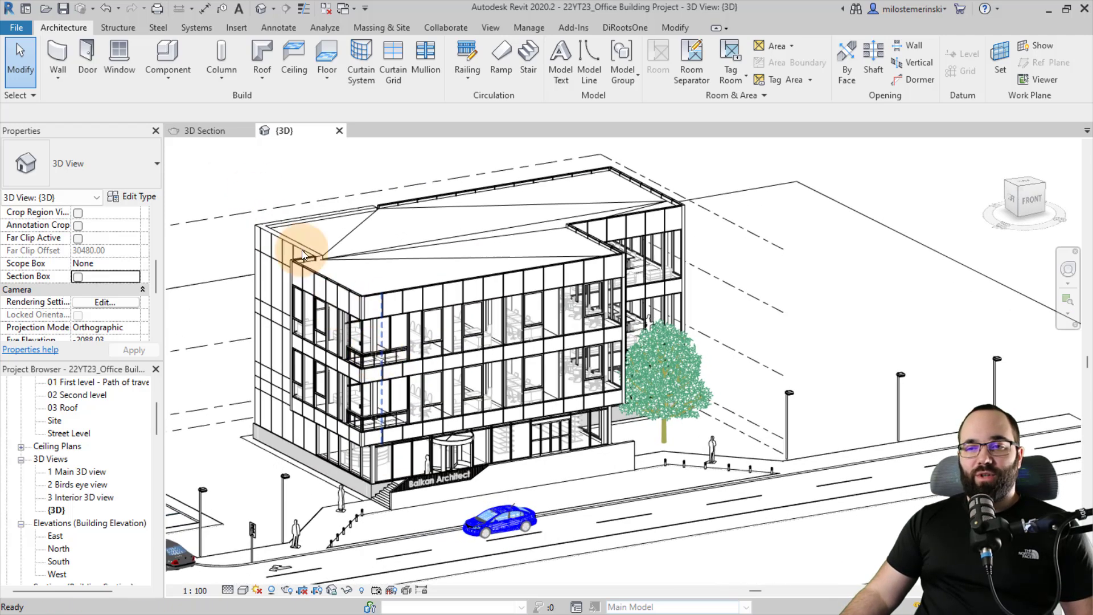
middle_click_drag(254, 186, 241, 185, "shift")
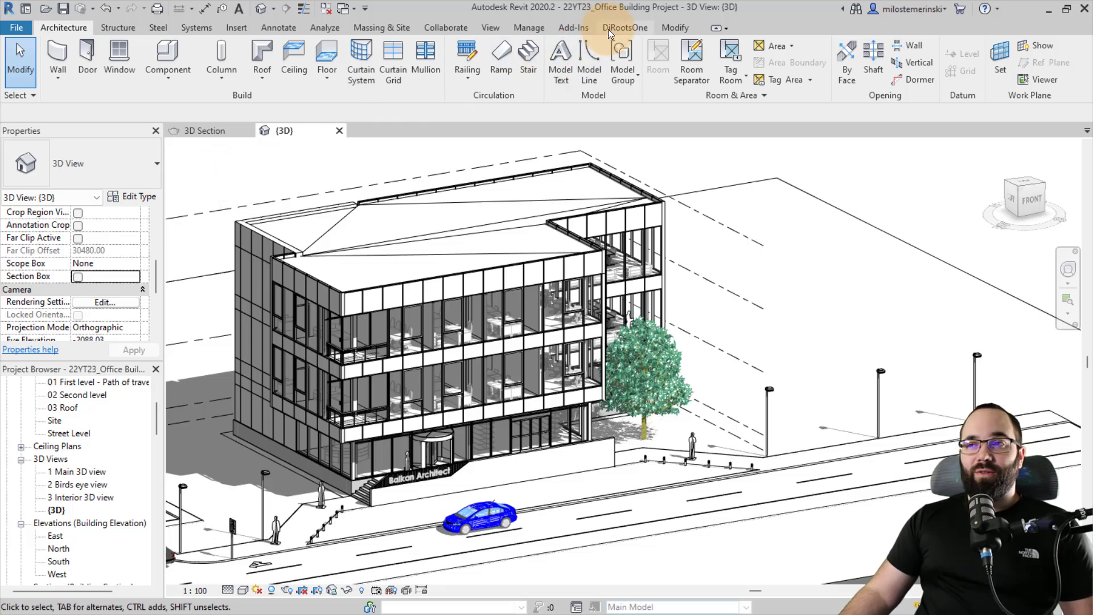
left_click(630, 28)
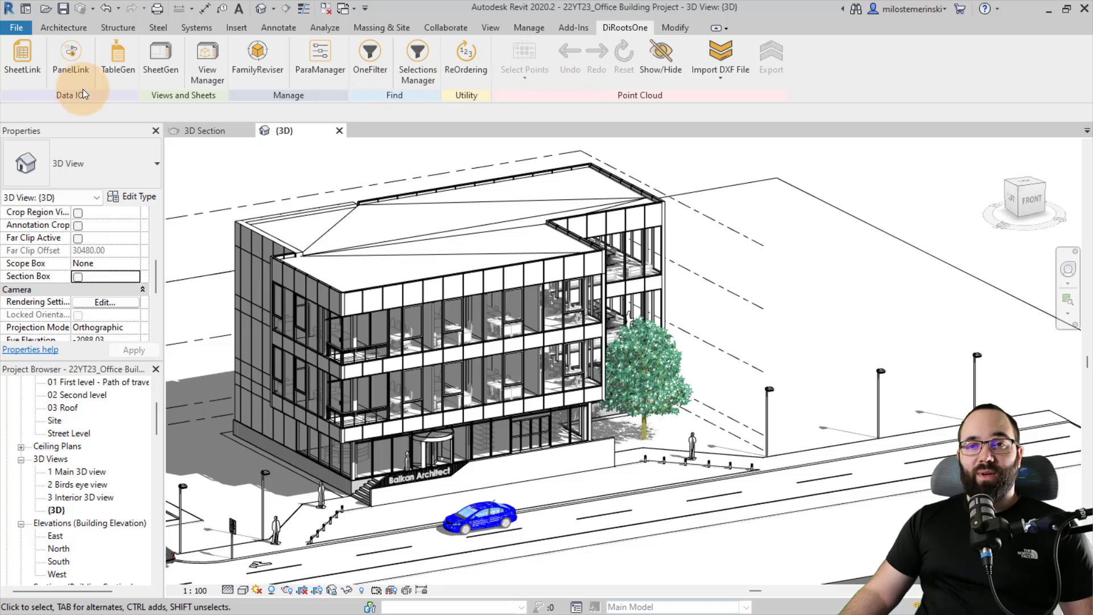
Step: Open SheetLink, browse its Annotation, Elements, Schedules and Rooms tabs, then return to Model Categories
left_click(25, 78)
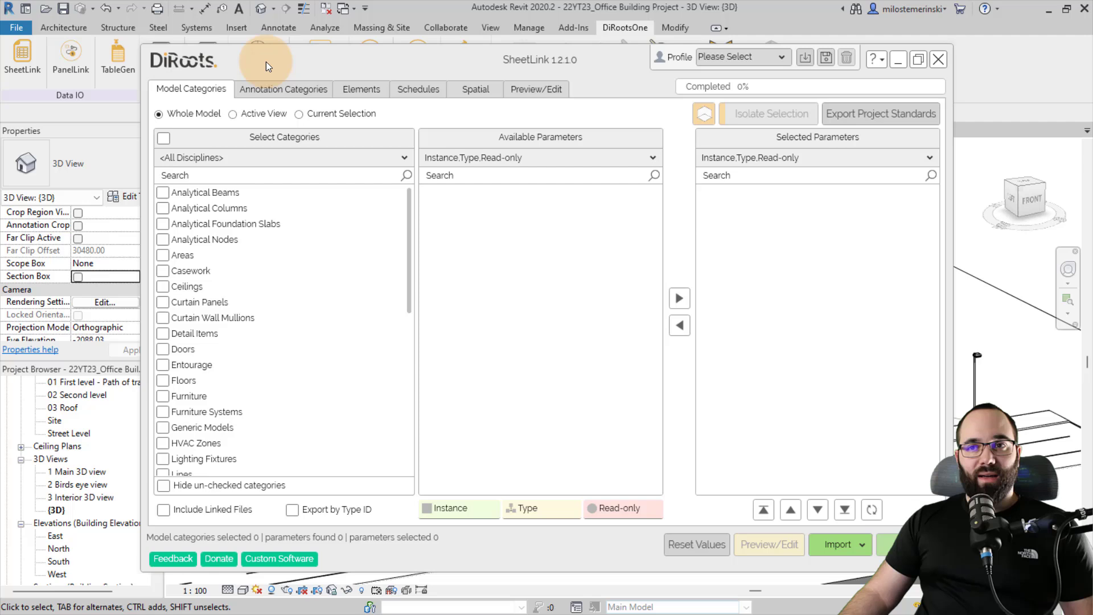
left_click_drag(265, 62, 230, 50)
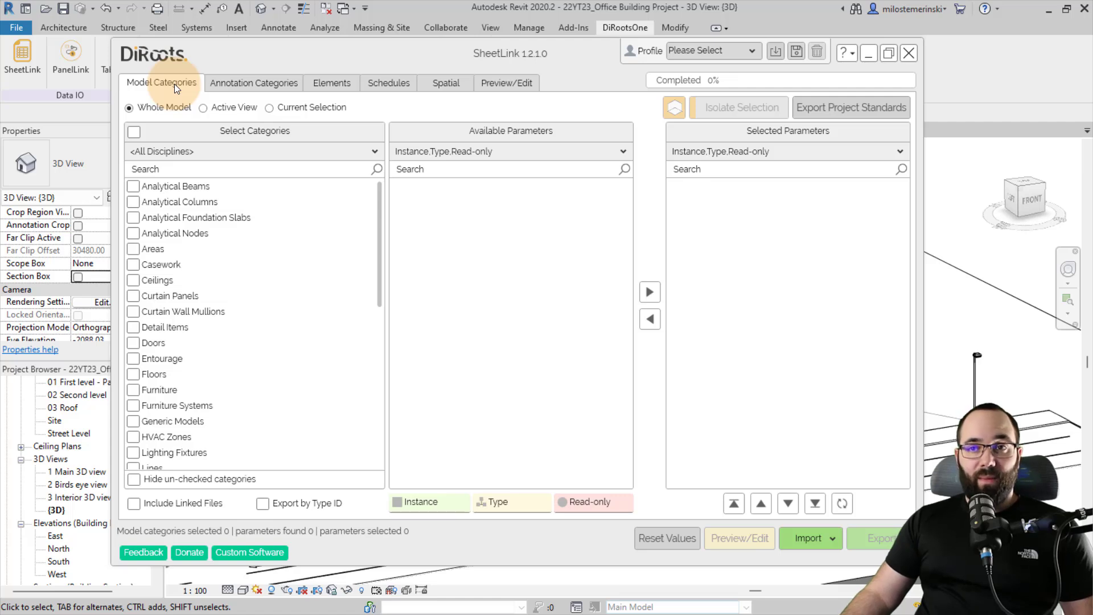
left_click(223, 90)
left_click(335, 90)
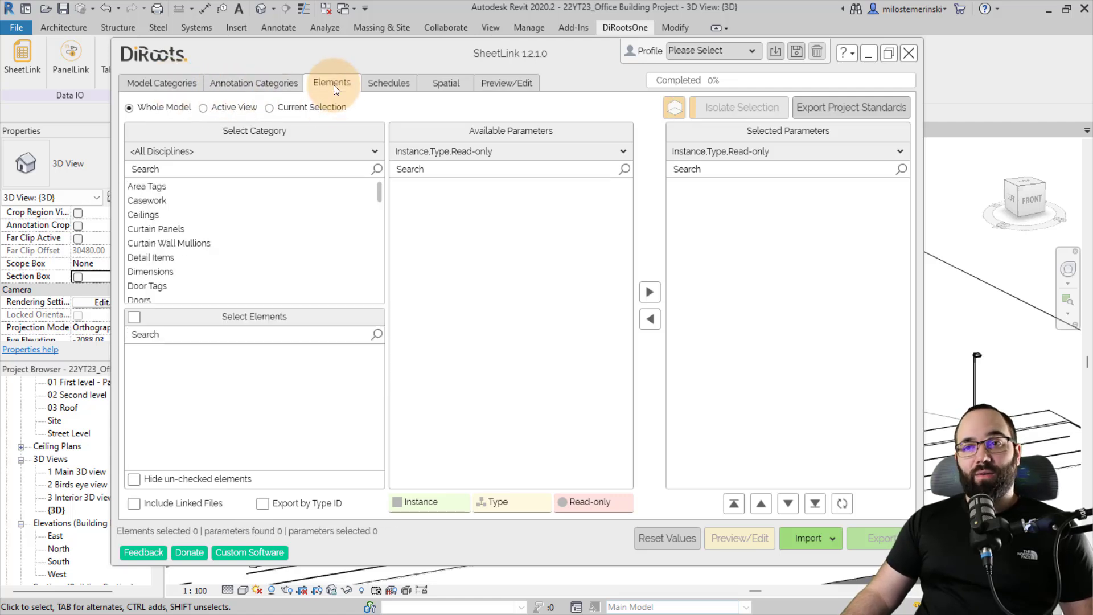
left_click(384, 88)
left_click(455, 88)
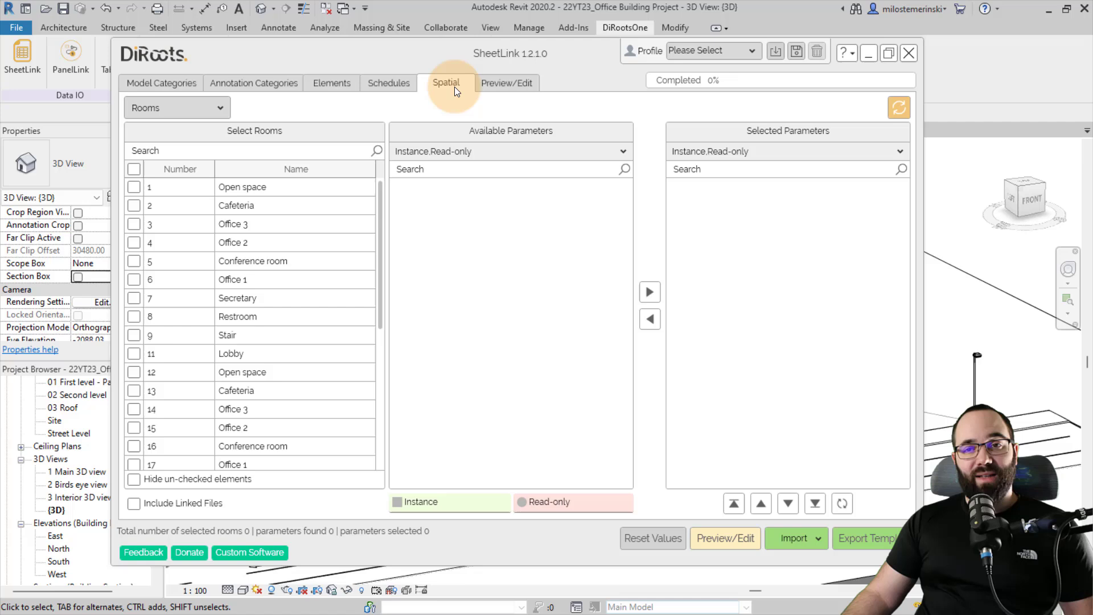
left_click(221, 108)
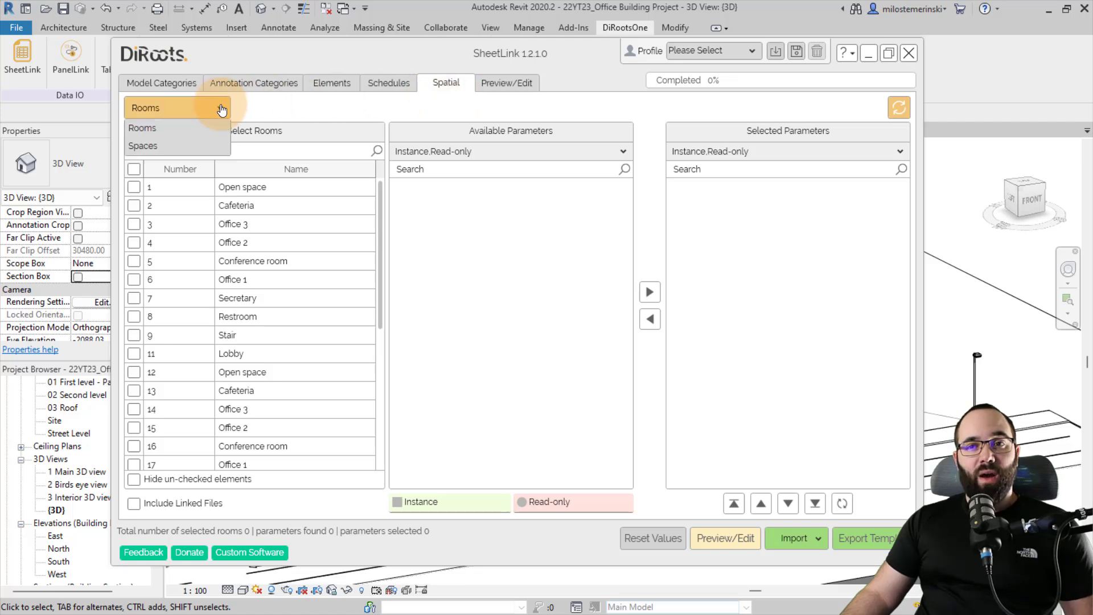
left_click(189, 83)
left_click(146, 83)
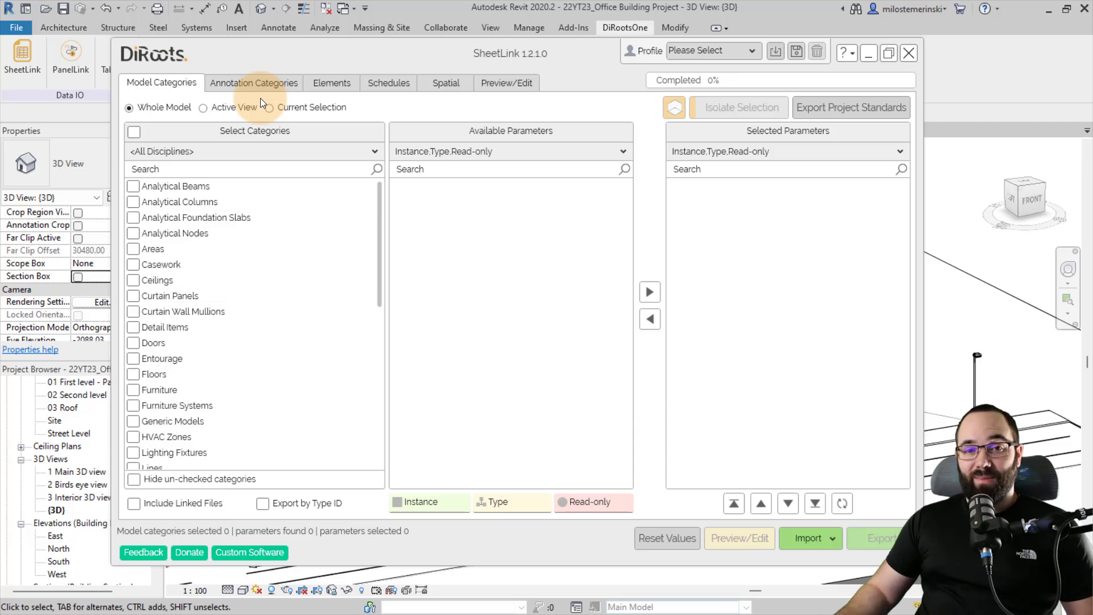
Step: Check Doors and select Family and Type, Width, Height and Comments as export parameters
left_click(133, 343)
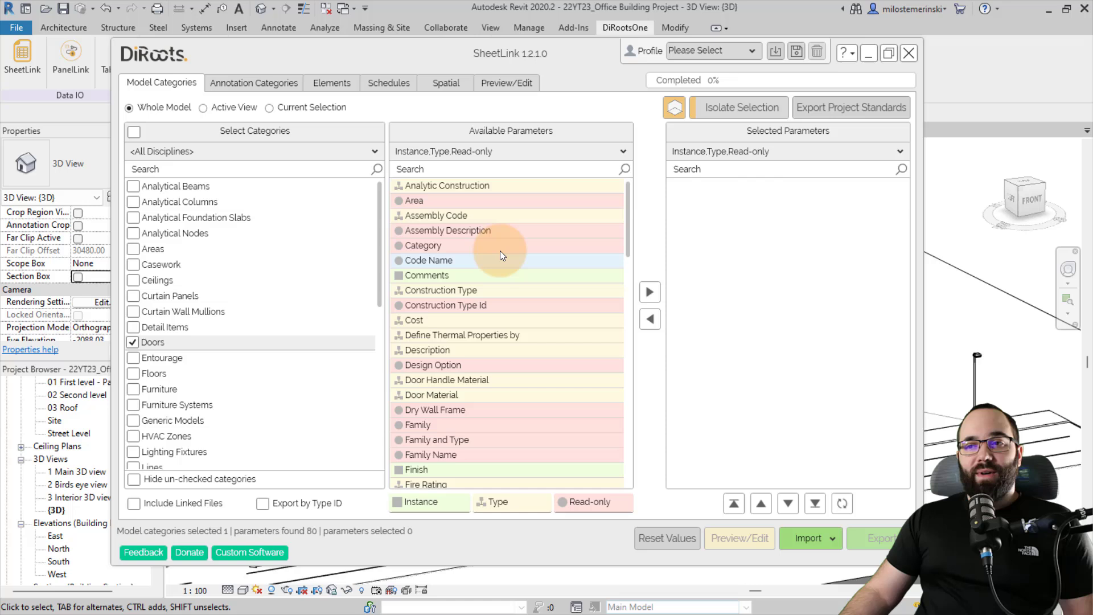
scroll(508, 247, "down", 1)
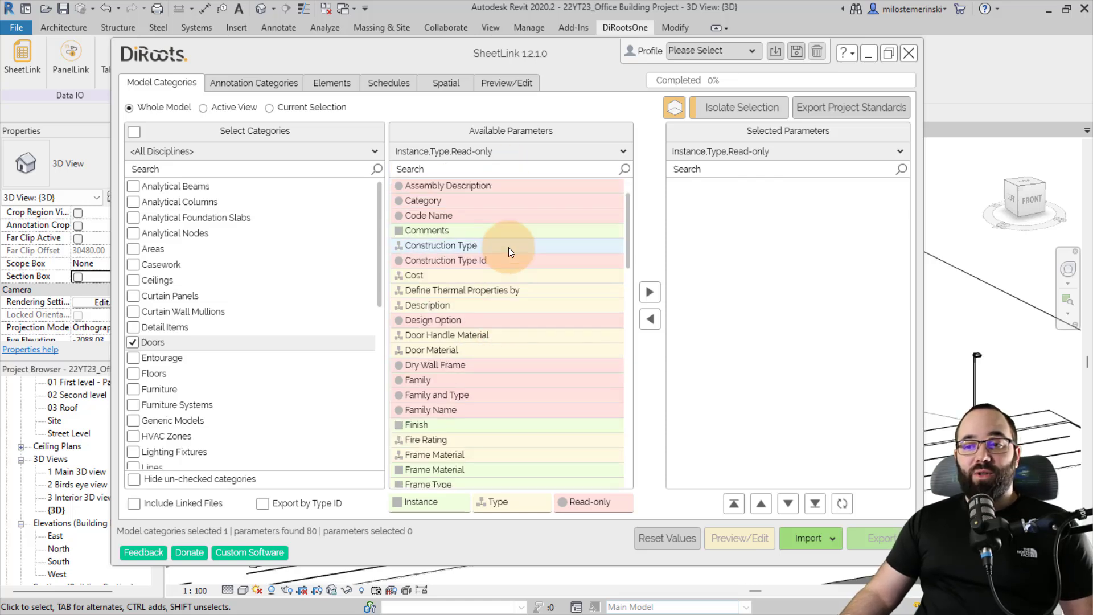
scroll(497, 302, "up", 1)
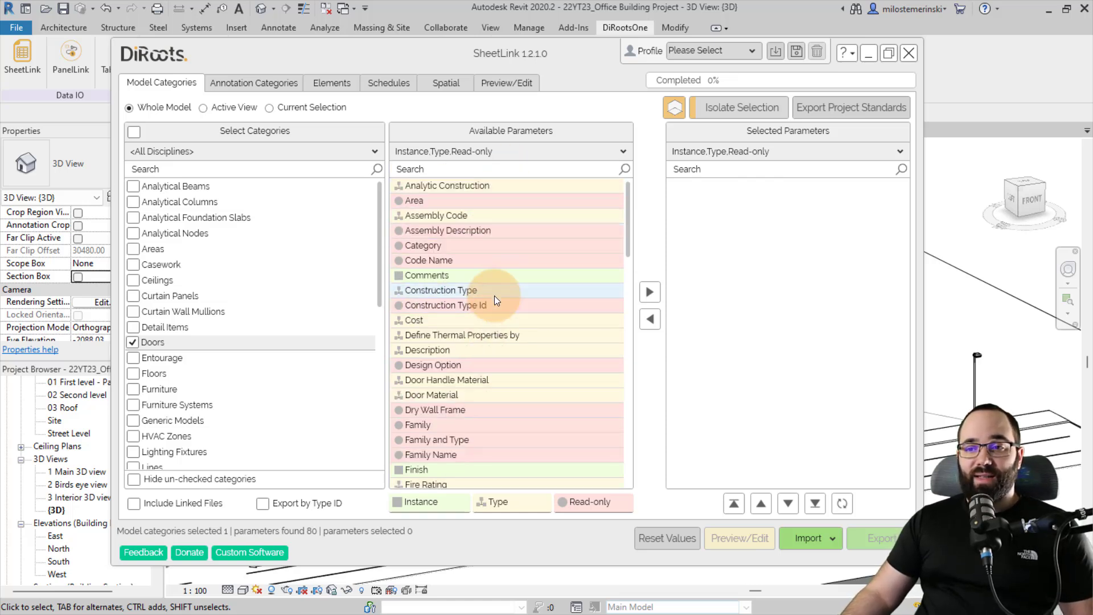
left_click(470, 439)
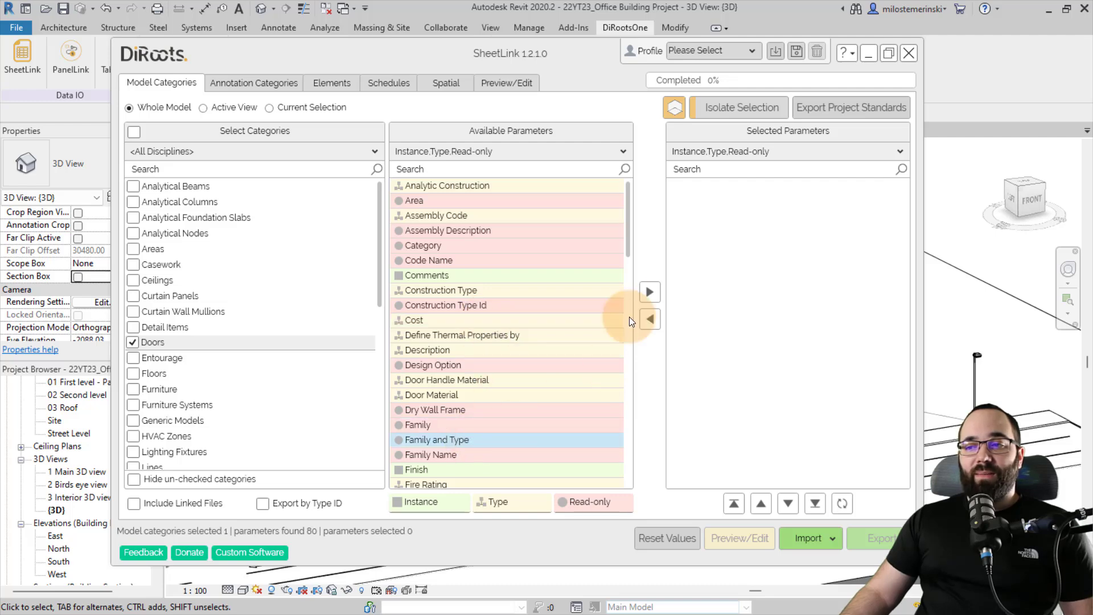
left_click(649, 293)
scroll(474, 282, "down", 1)
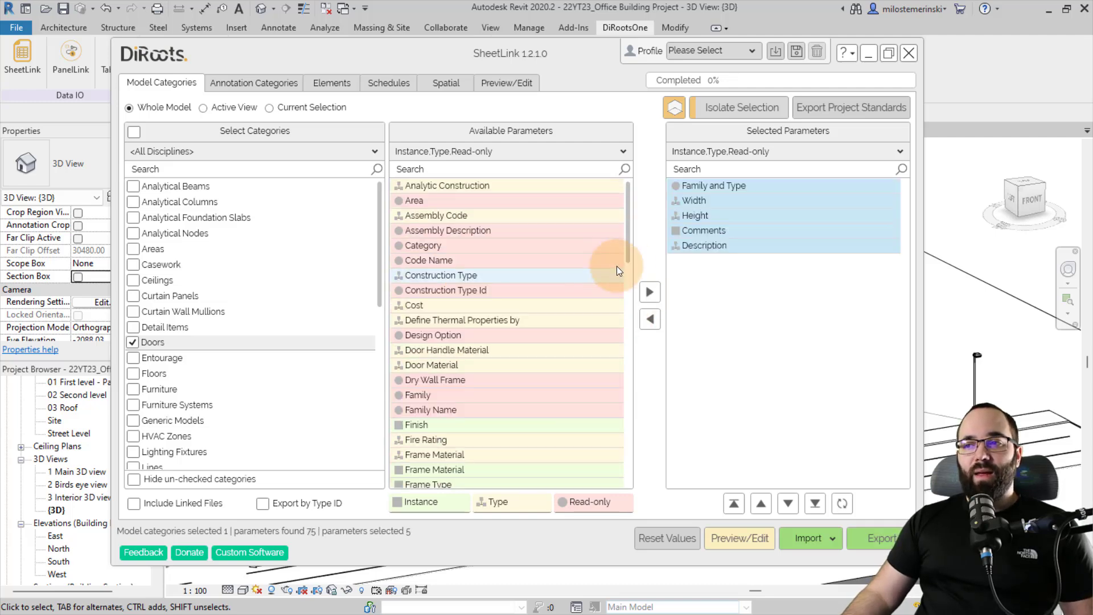
left_click(698, 185)
left_click(706, 215)
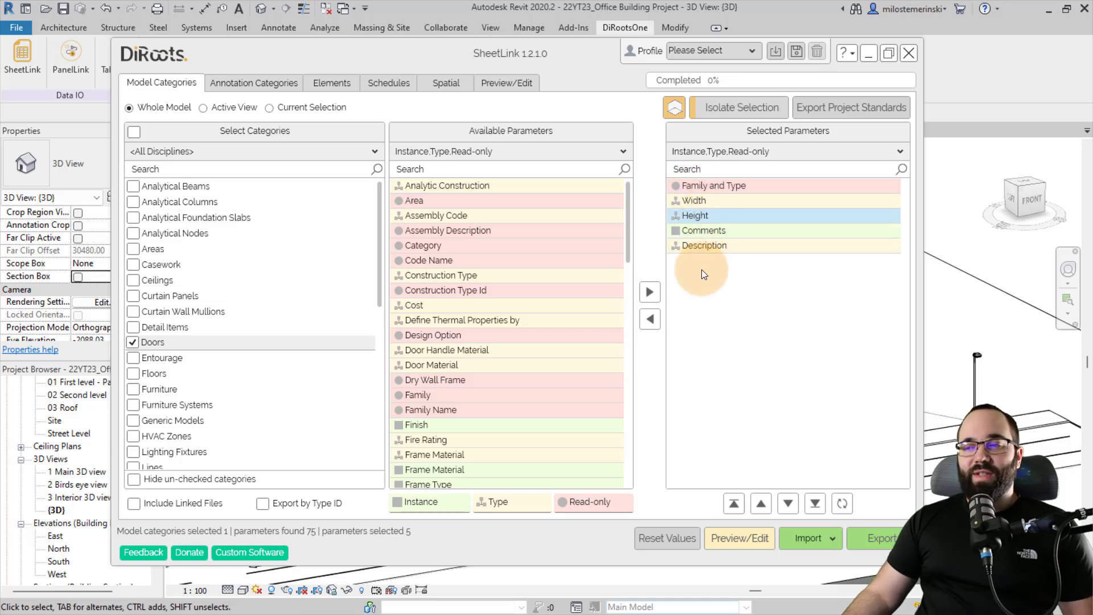
left_click(699, 249)
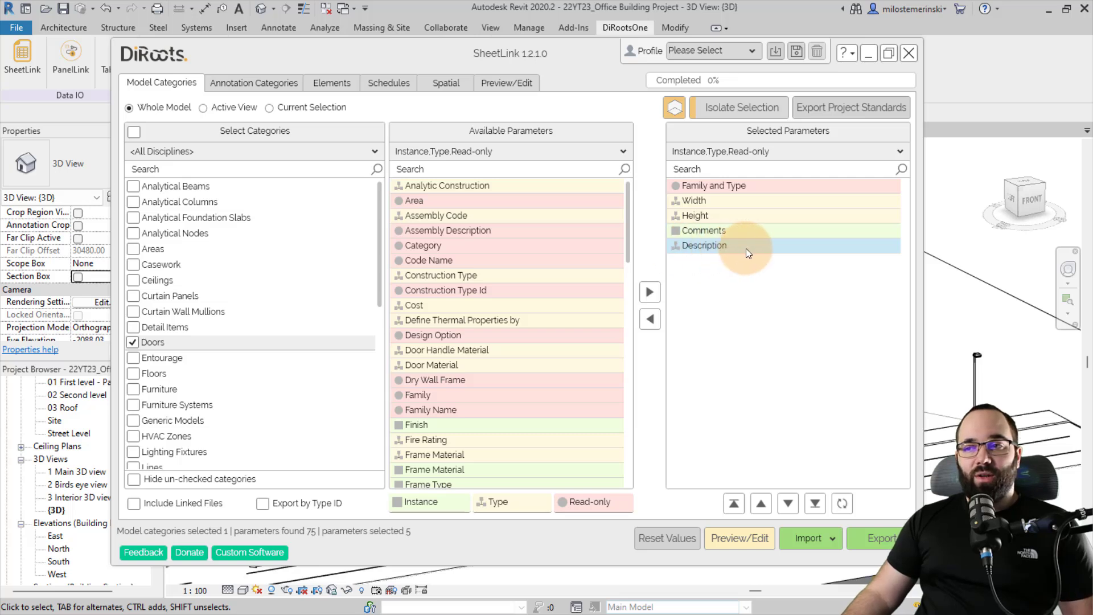
left_click(650, 319)
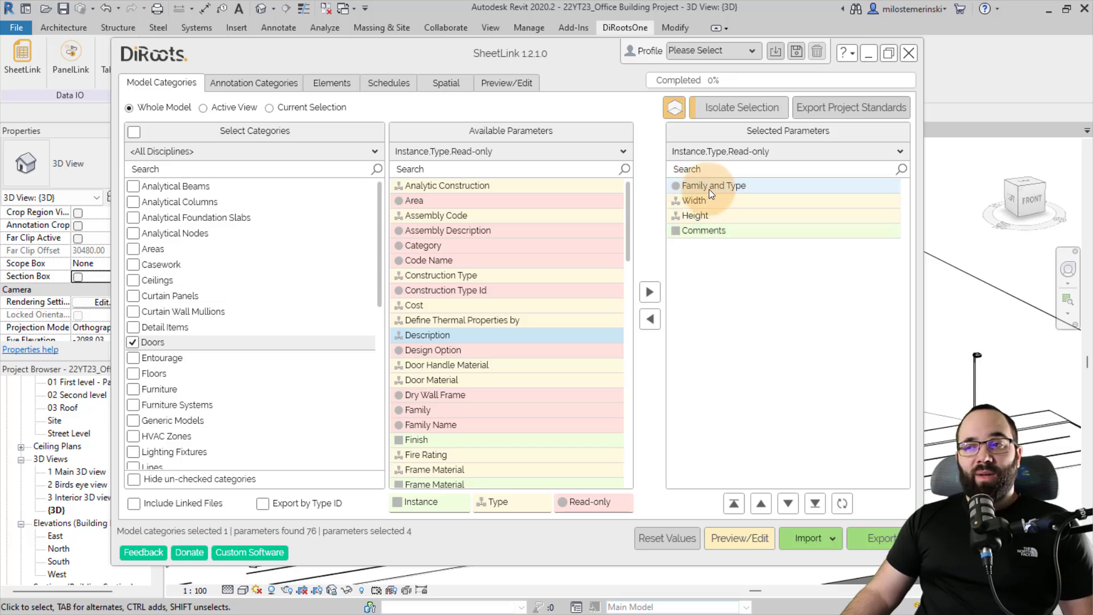
Step: Export the selected door parameters to an Excel workbook named Doors
mouse_move(709, 189)
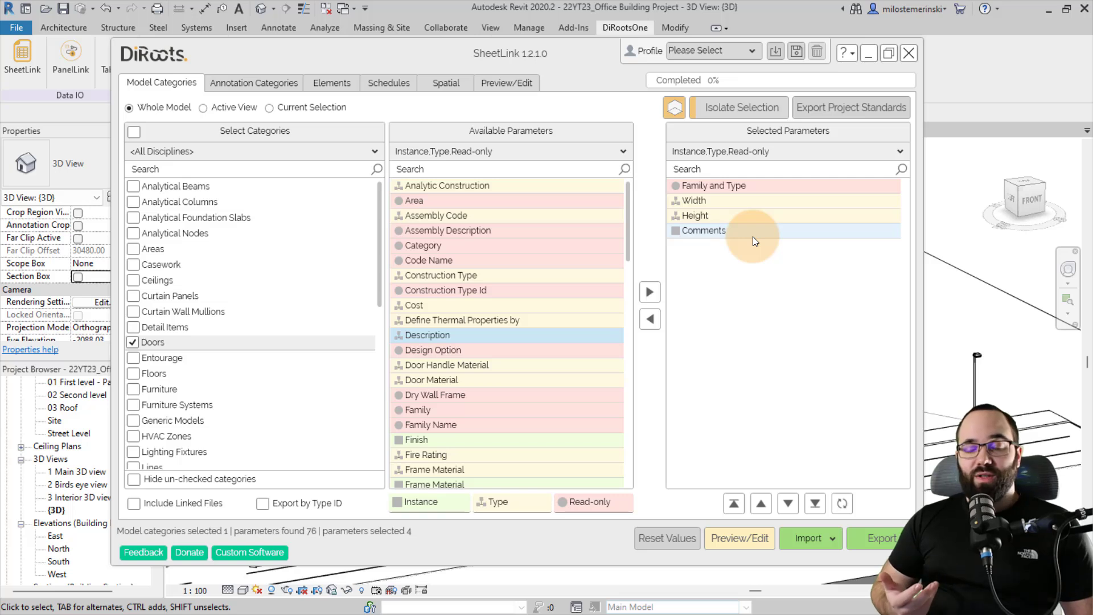
left_click(874, 538)
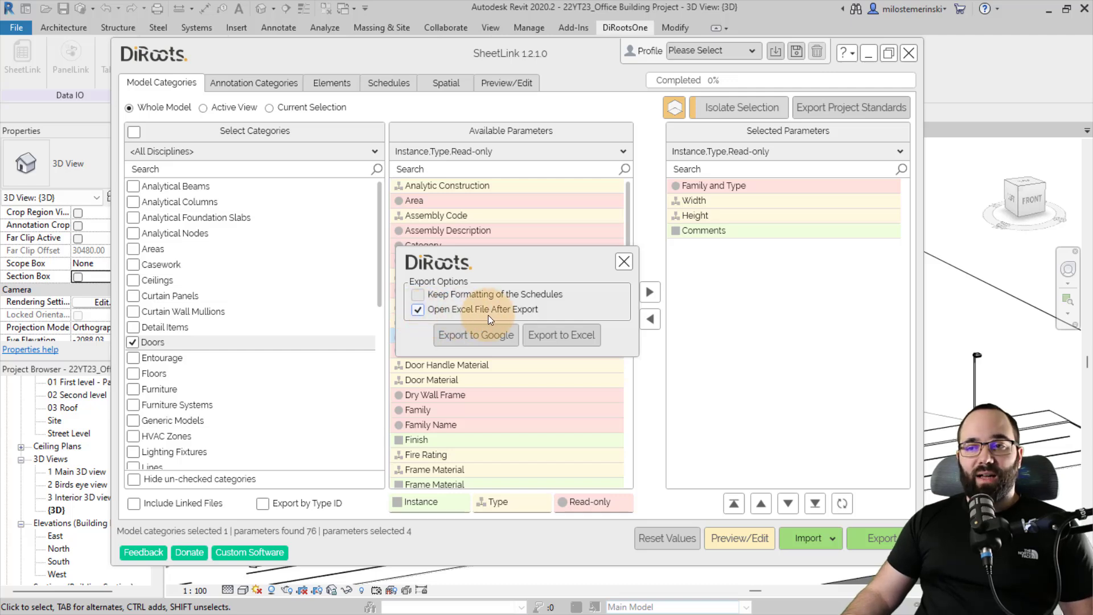
left_click(558, 336)
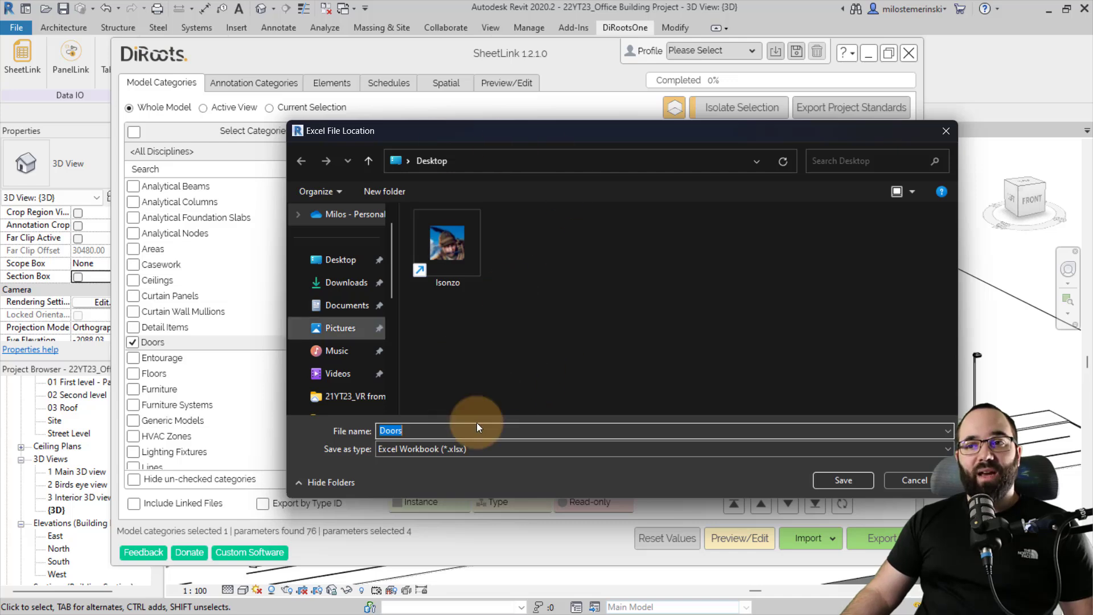
left_click(843, 479)
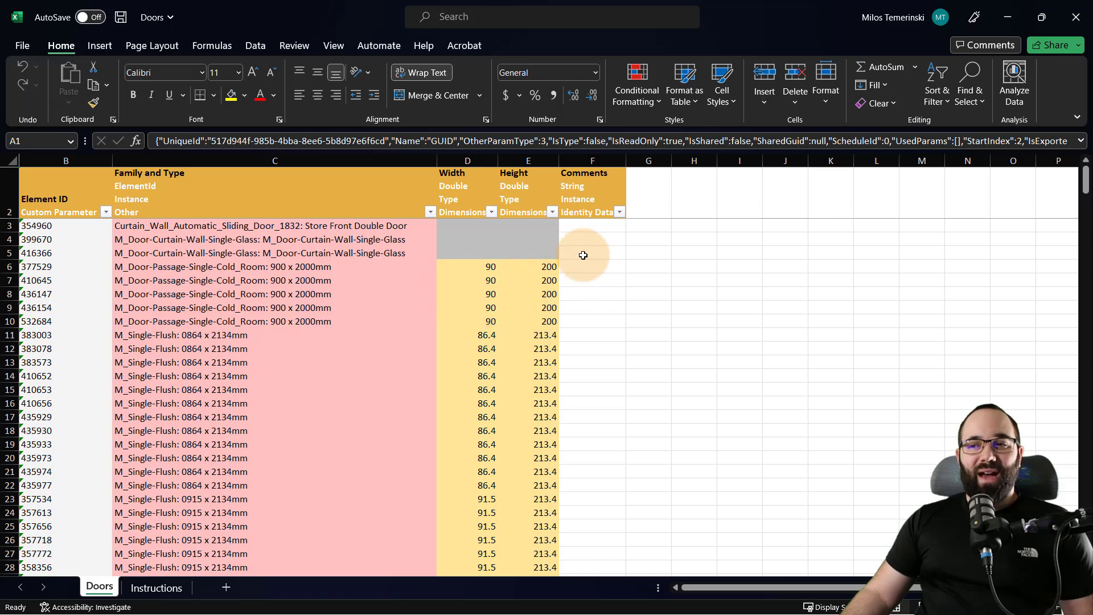
Step: Enter Value in F11, paste it down the Comments column to row 34, and save Doors
left_click(580, 321)
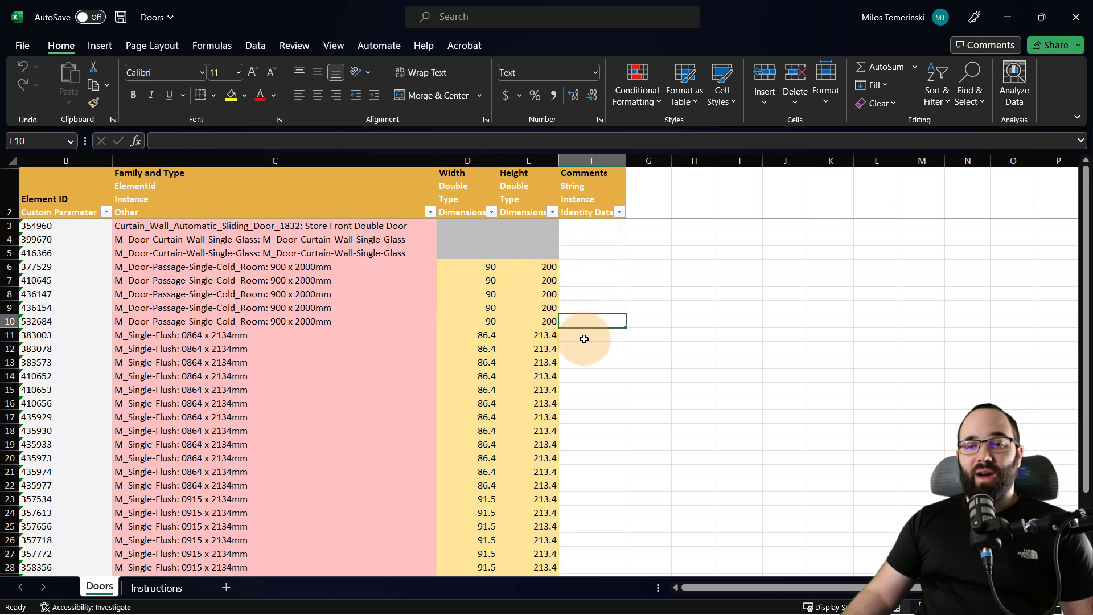
left_click(580, 337)
type("Value")
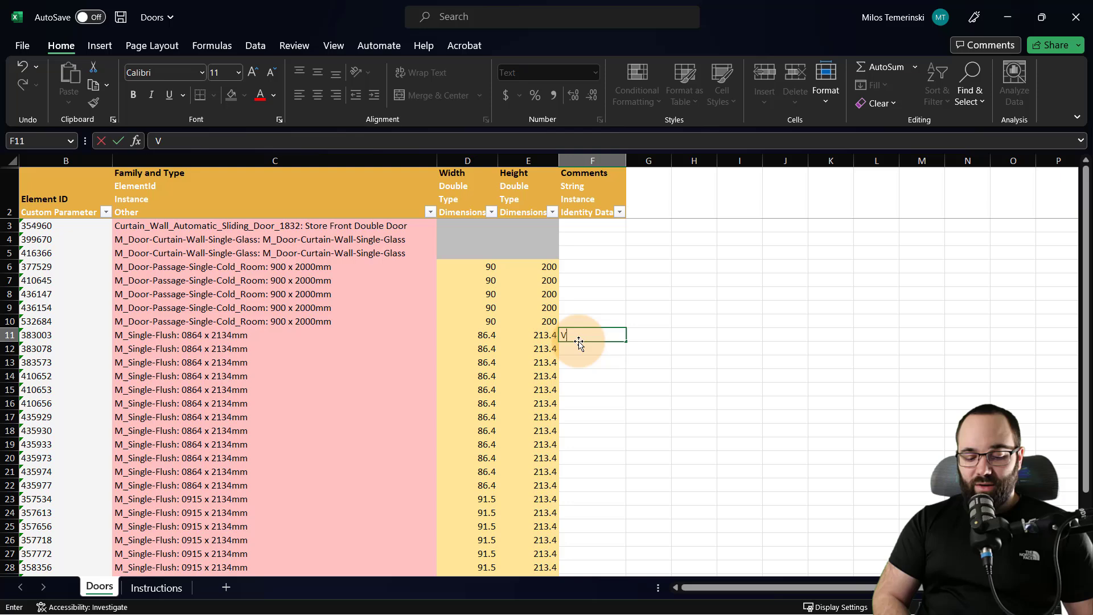
key("ctrl+Return")
key("ctrl+c")
key("ctrl+shift+Down")
key("ctrl+v")
left_click(579, 307)
scroll(579, 309, "down", 1)
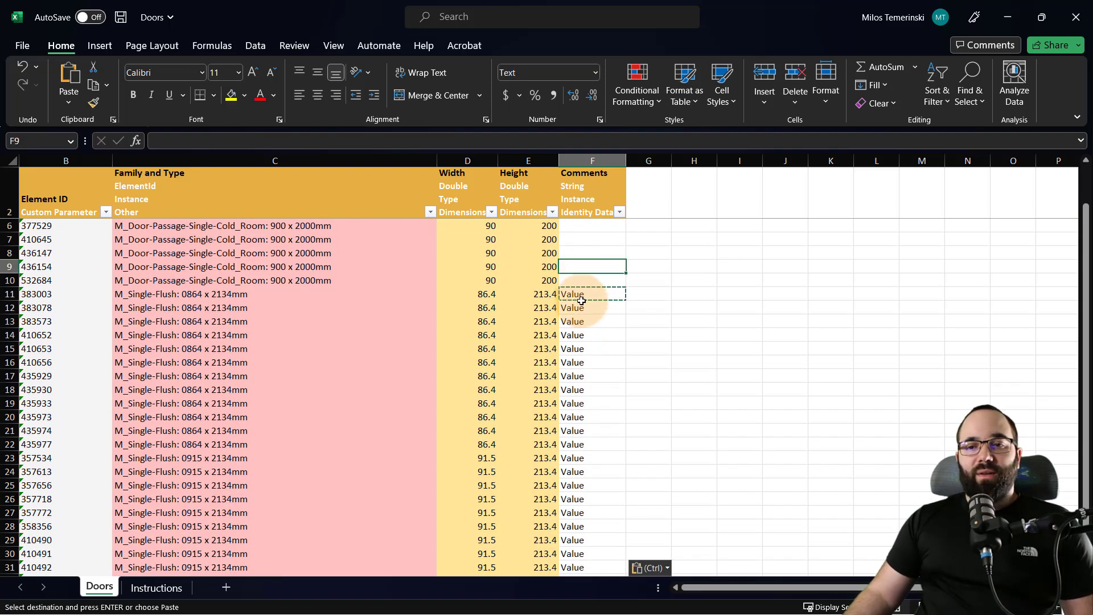
scroll(578, 351, "down", 2)
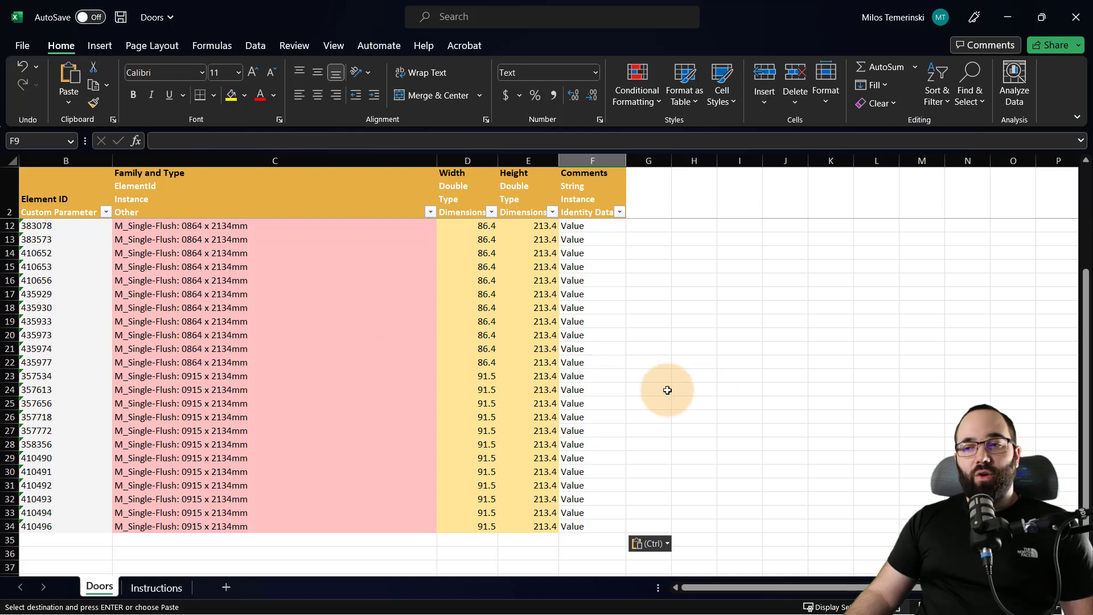
scroll(666, 319, "up", 3)
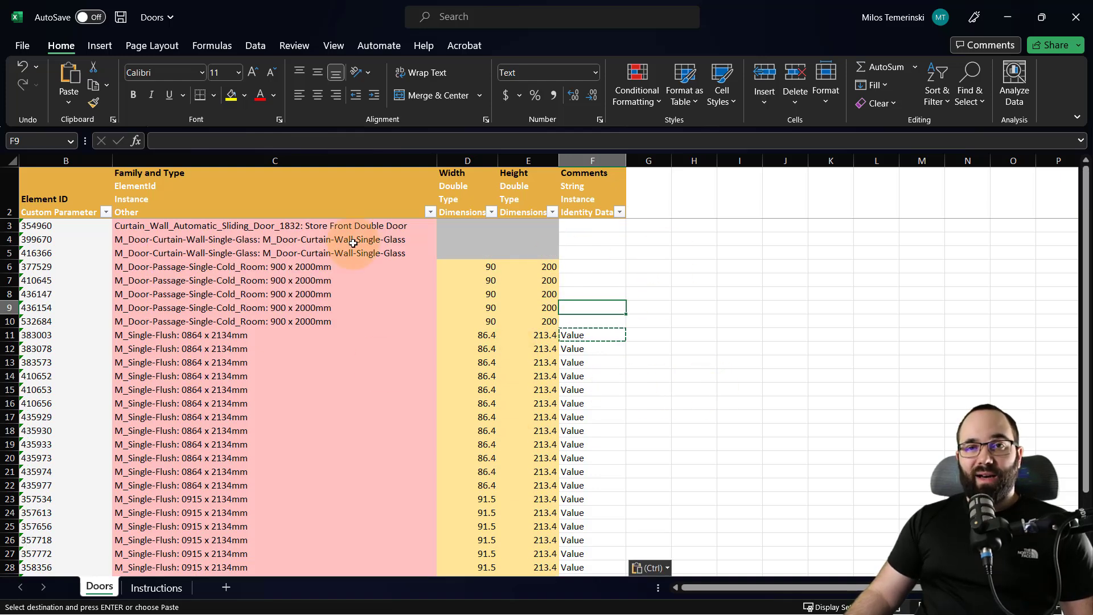
left_click(123, 20)
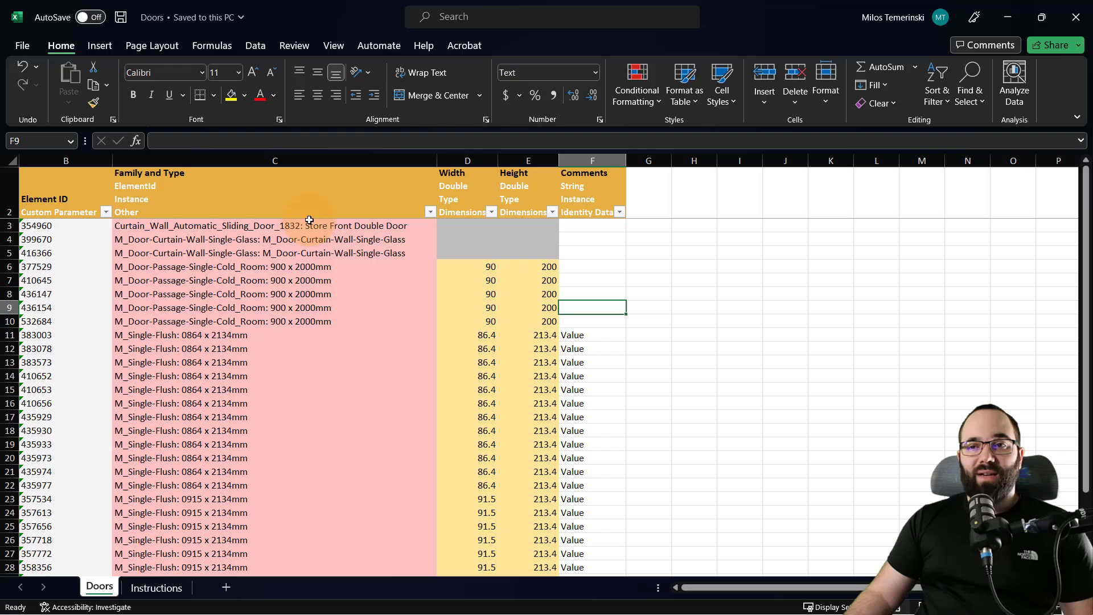
Step: Close Excel and import the Doors workbook back into the model through SheetLink
left_click(1076, 17)
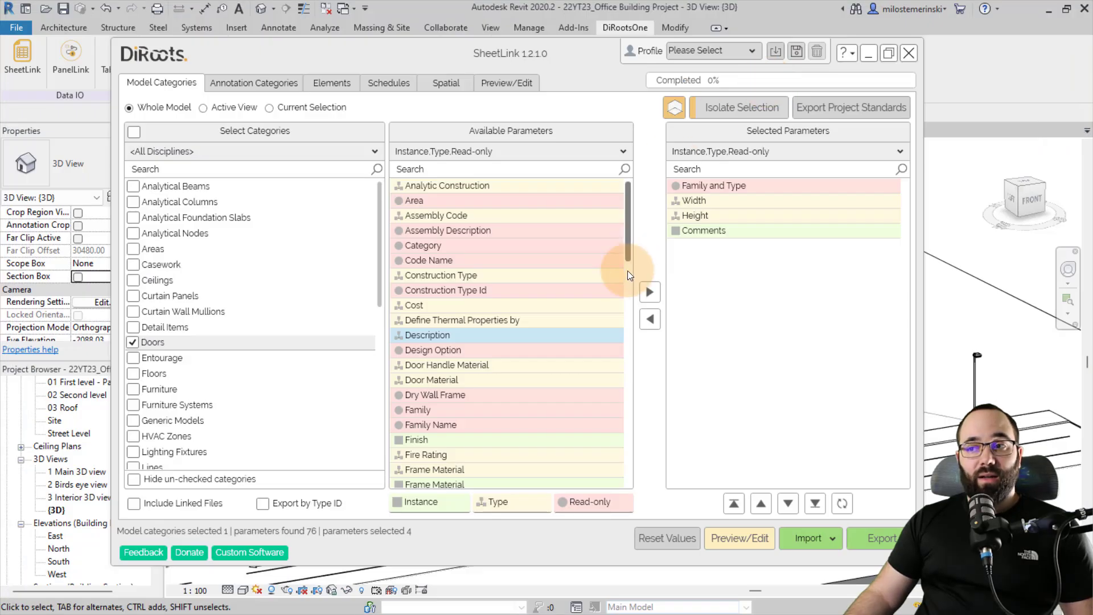
left_click(811, 538)
left_click(813, 560)
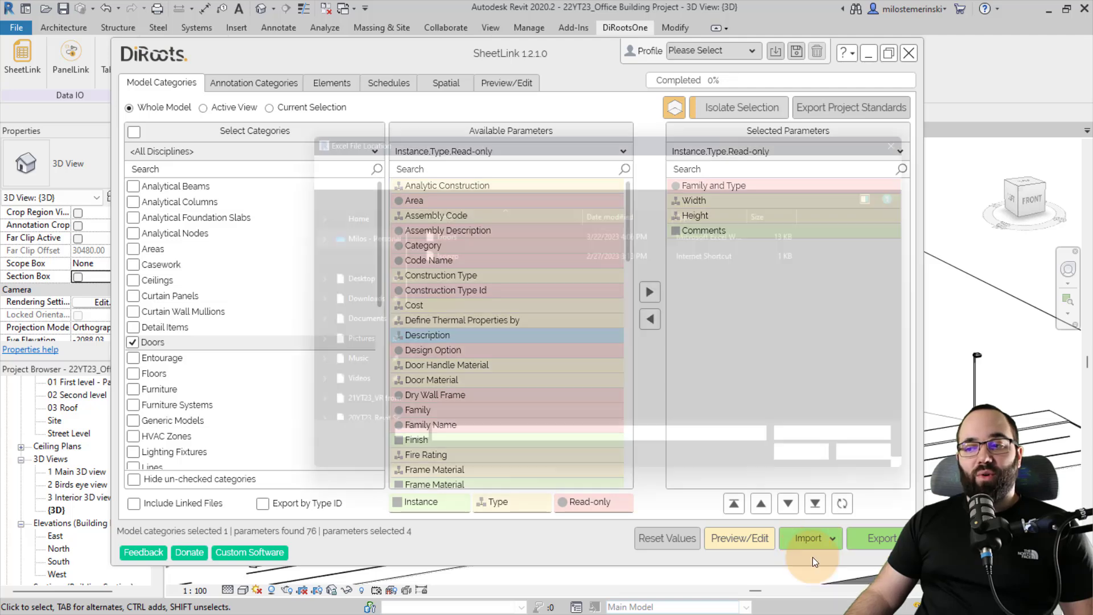
left_click(443, 236)
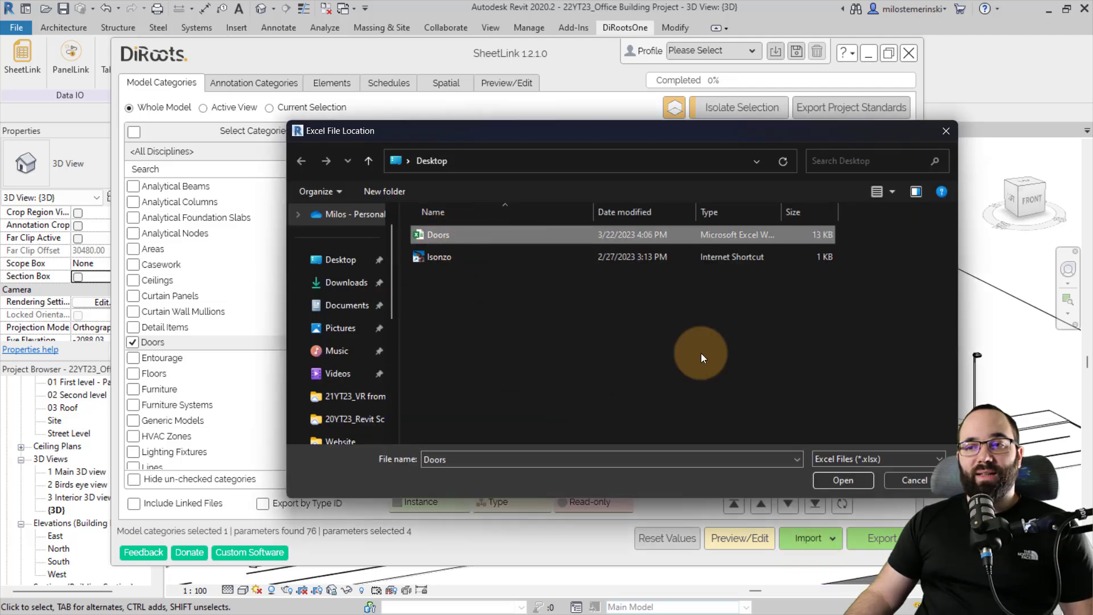
left_click(824, 482)
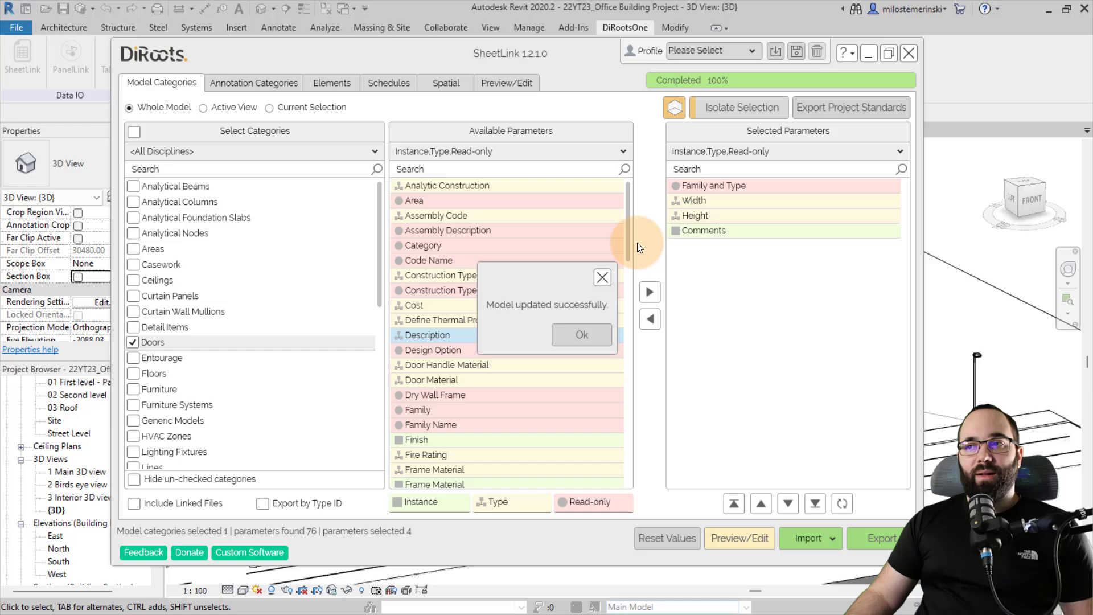
left_click(582, 334)
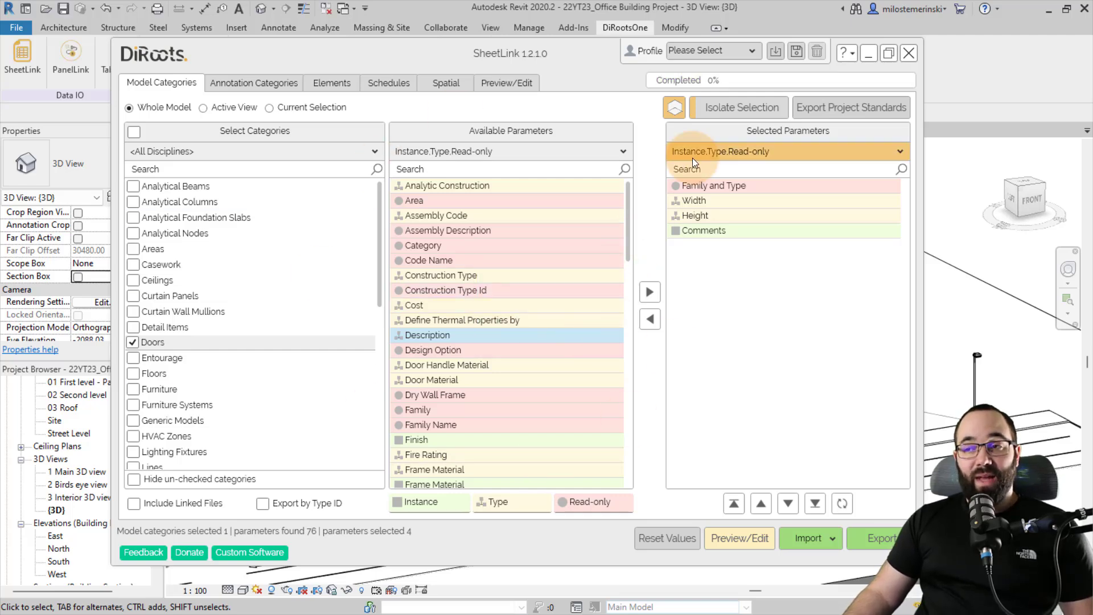
Step: Close SheetLink and confirm a left-facade door's Comments reads Value, then deselect it
left_click(909, 53)
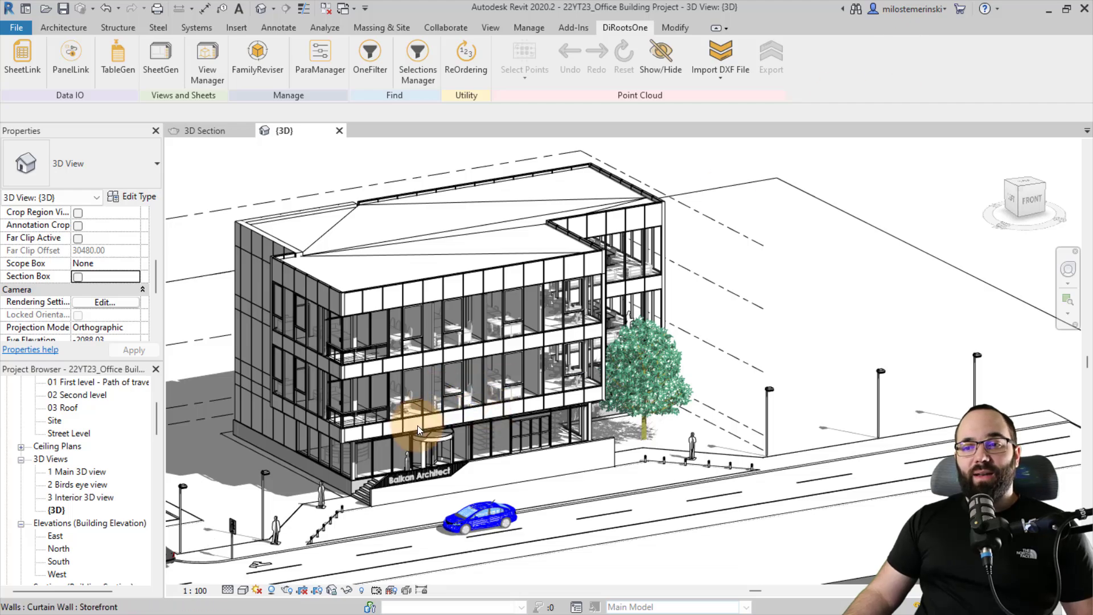
middle_click_drag(418, 429, 426, 394, "shift")
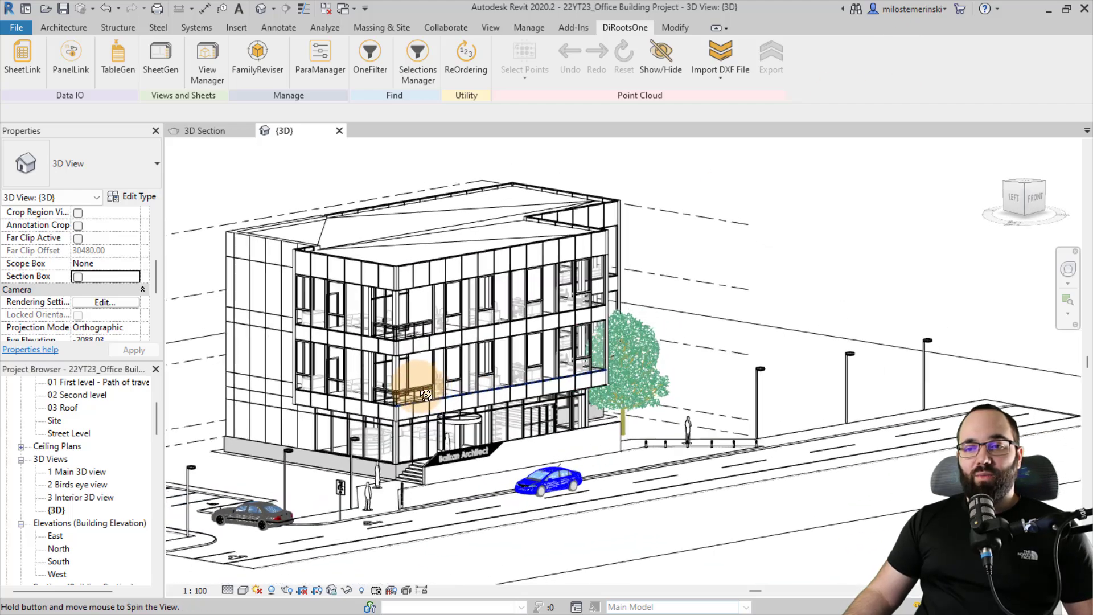
scroll(341, 317, "up", 5)
left_click(299, 279)
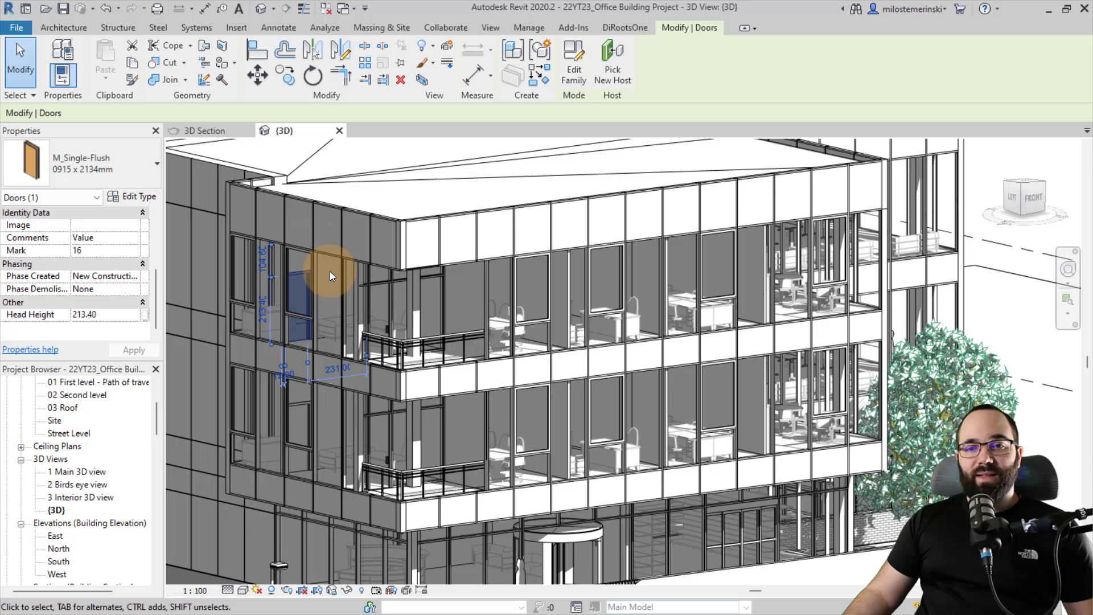
scroll(80, 295, "up", 2)
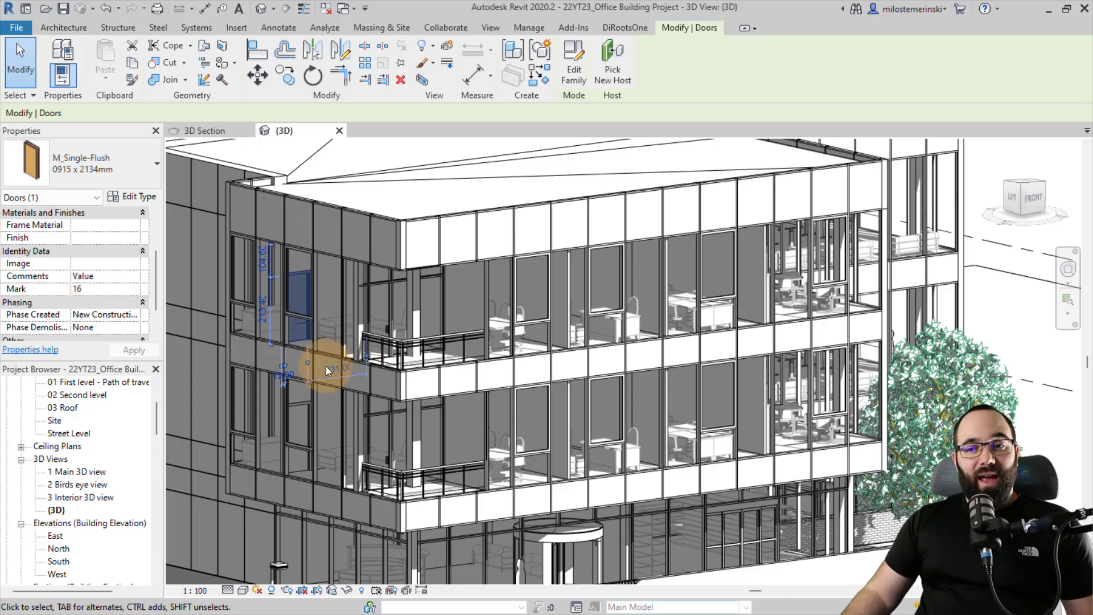
scroll(371, 381, "down", 4)
middle_click_drag(432, 401, 358, 346, "shift")
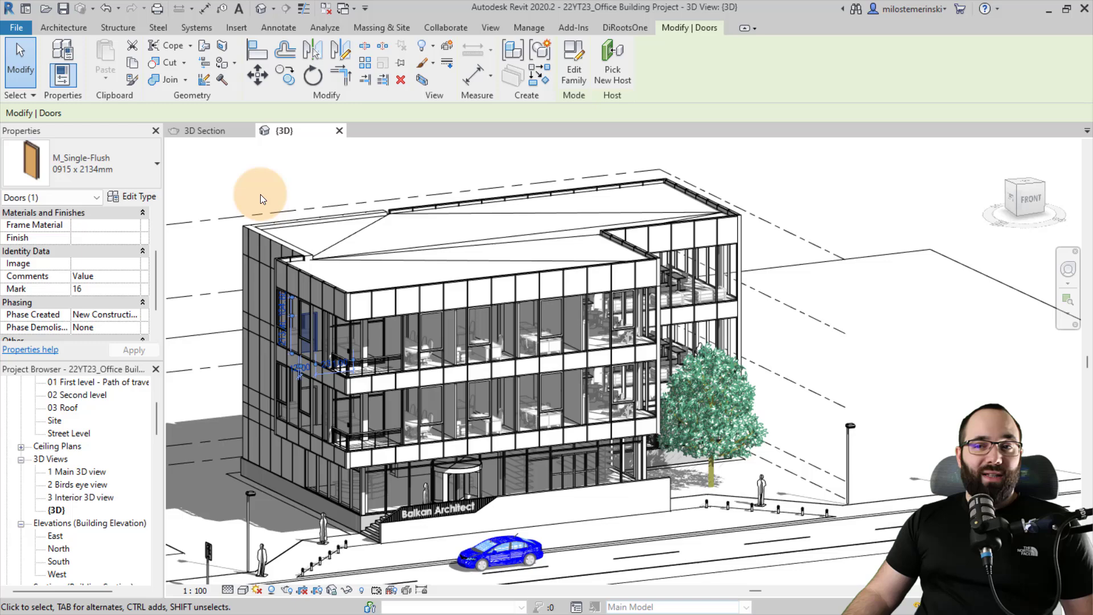
left_click(261, 194)
mouse_move(265, 190)
middle_mouse_down()
mouse_move(288, 194)
mouse_move(268, 184)
middle_mouse_up()
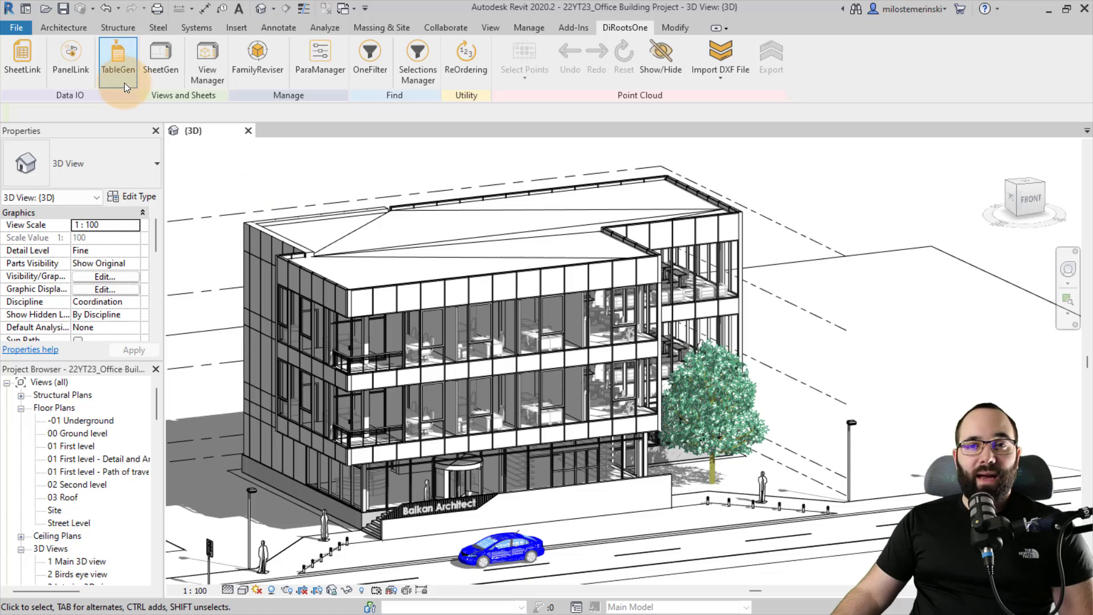
Step: Open the TableGen tool from the DiRootsOne tab
left_click(123, 81)
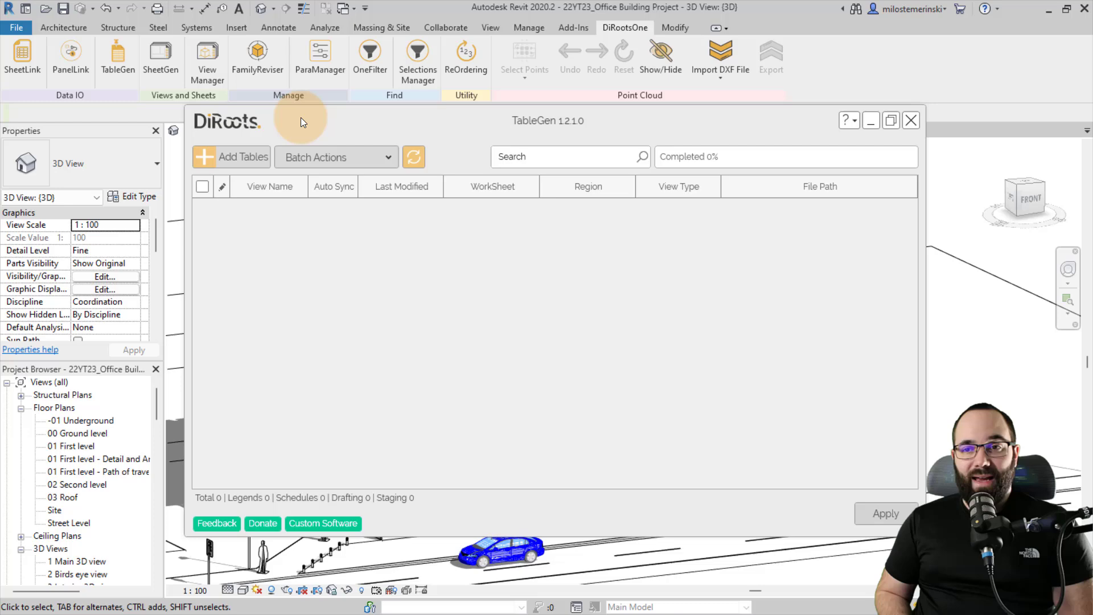
Step: Add a Legend View table from Sheet1's Balkan region of Test for TableGen.xlsx and apply it
left_click(244, 156)
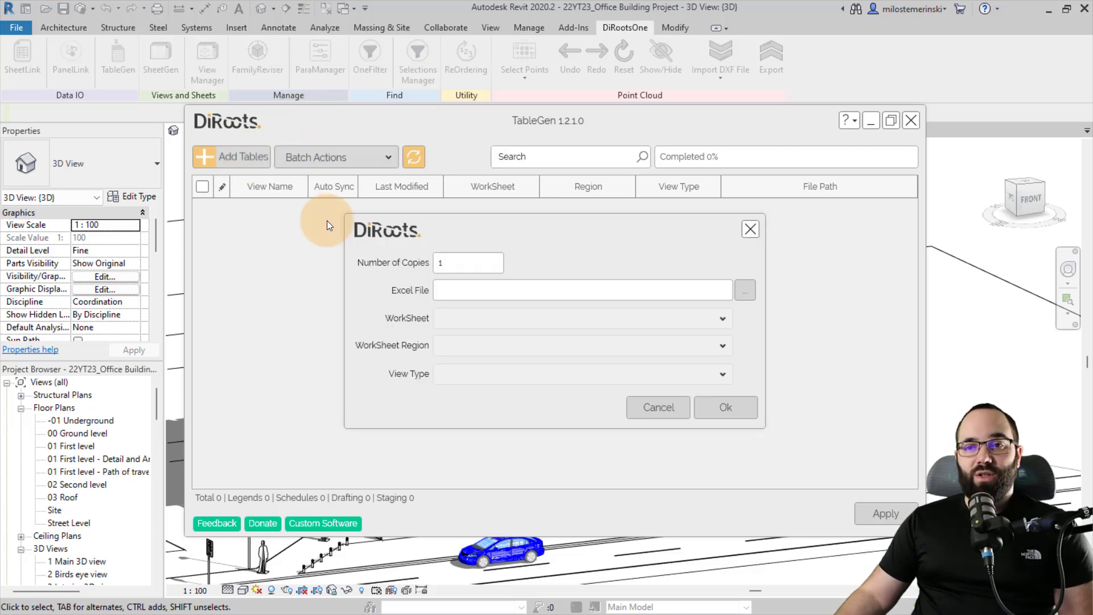
left_click(745, 290)
left_click(475, 298)
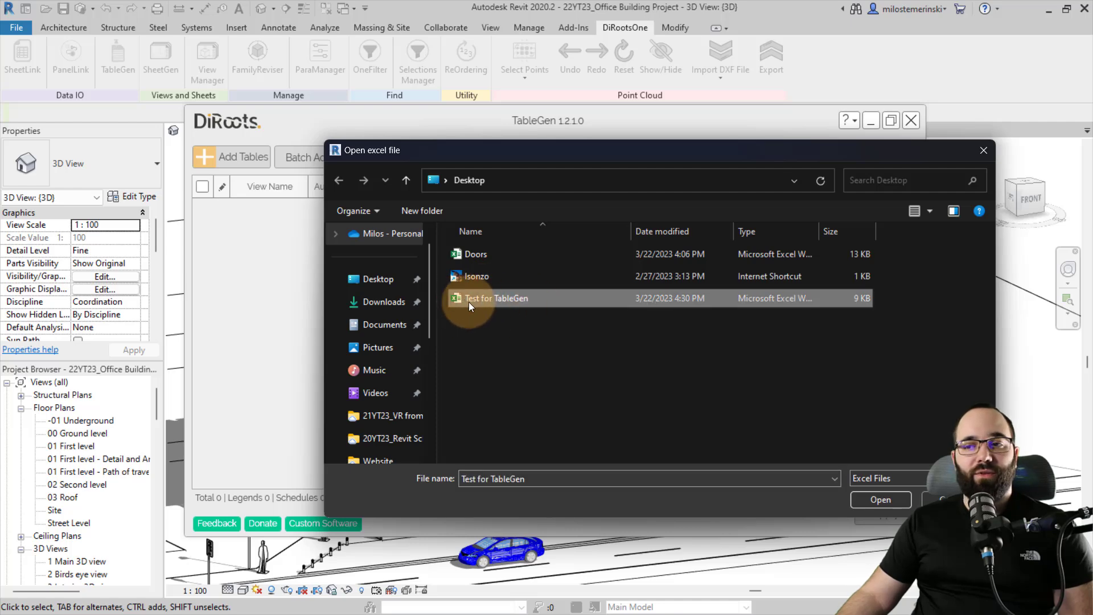
left_click(868, 500)
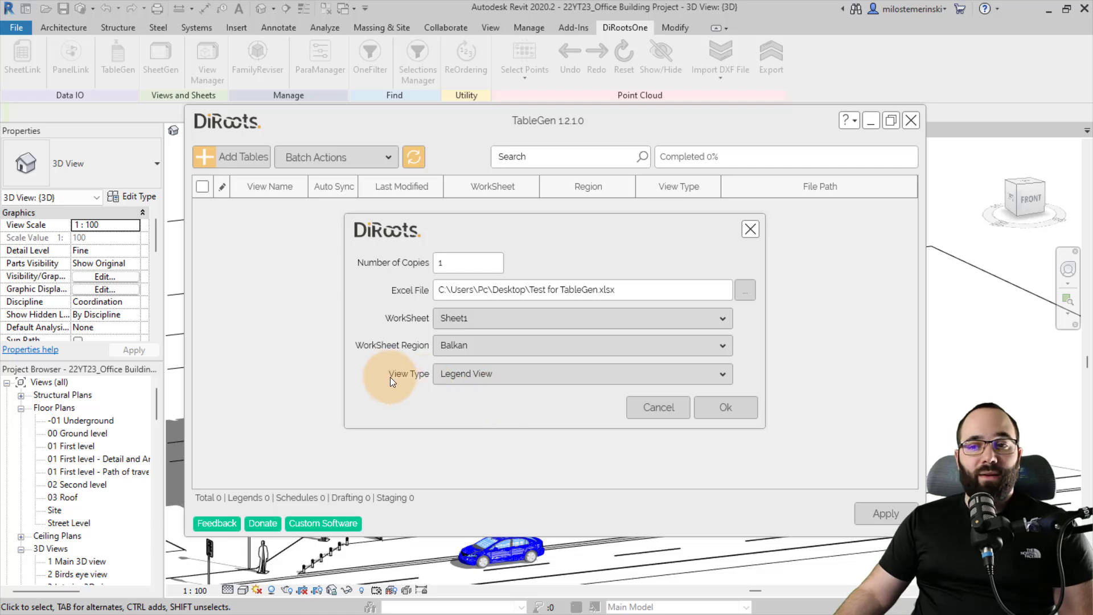
left_click(454, 378)
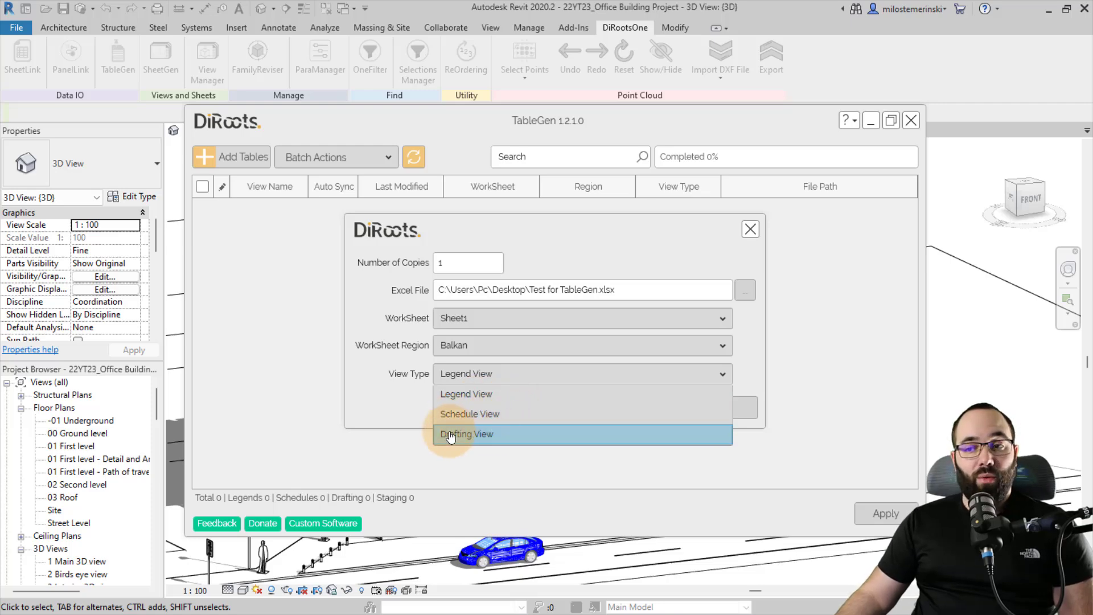
left_click(464, 392)
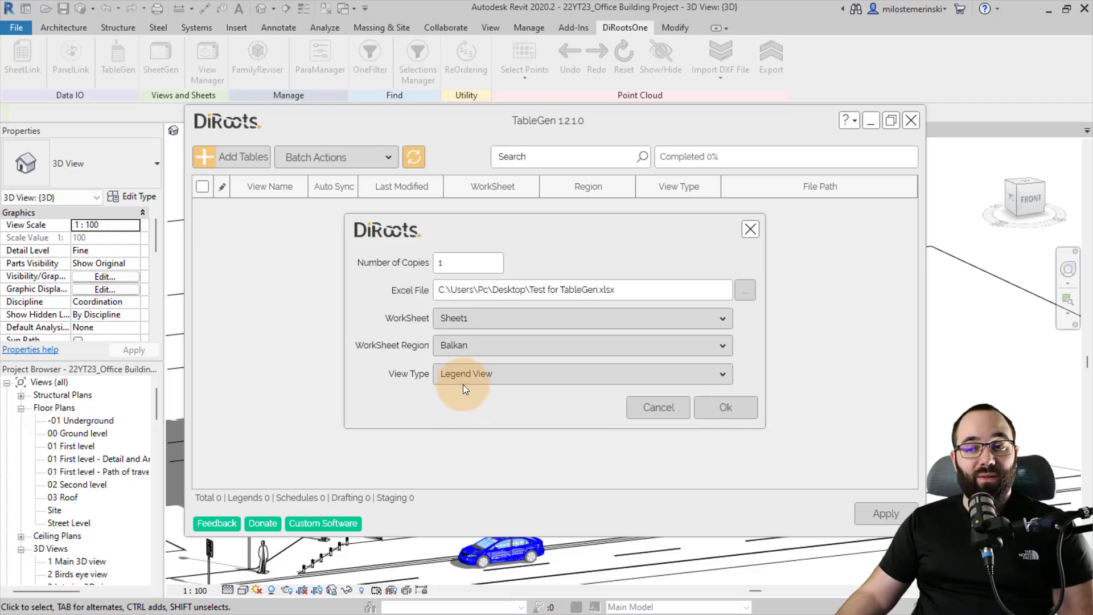
left_click(723, 408)
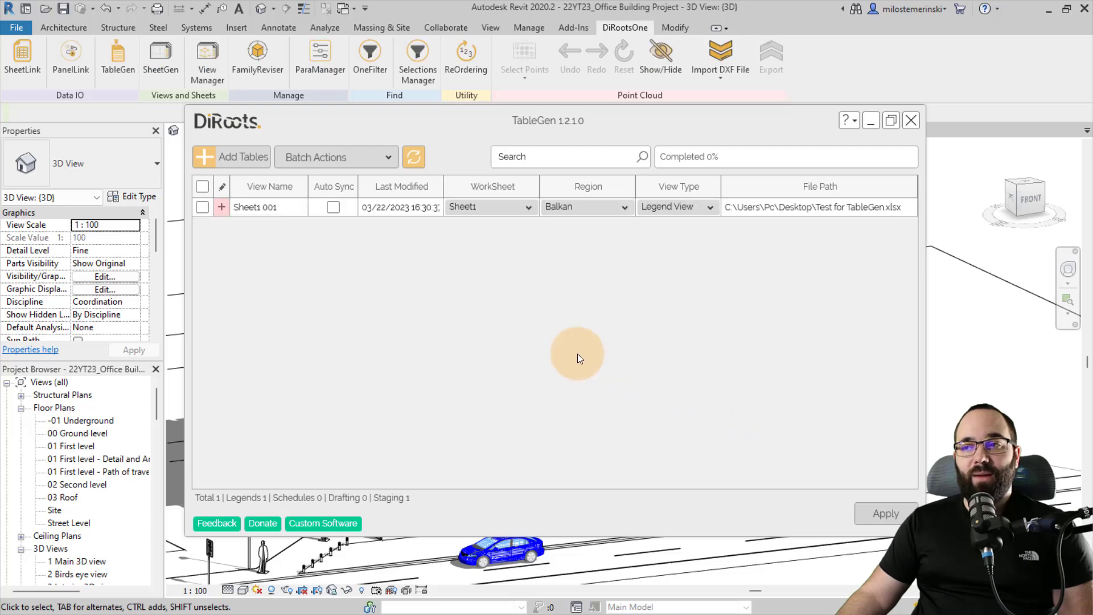
left_click(883, 515)
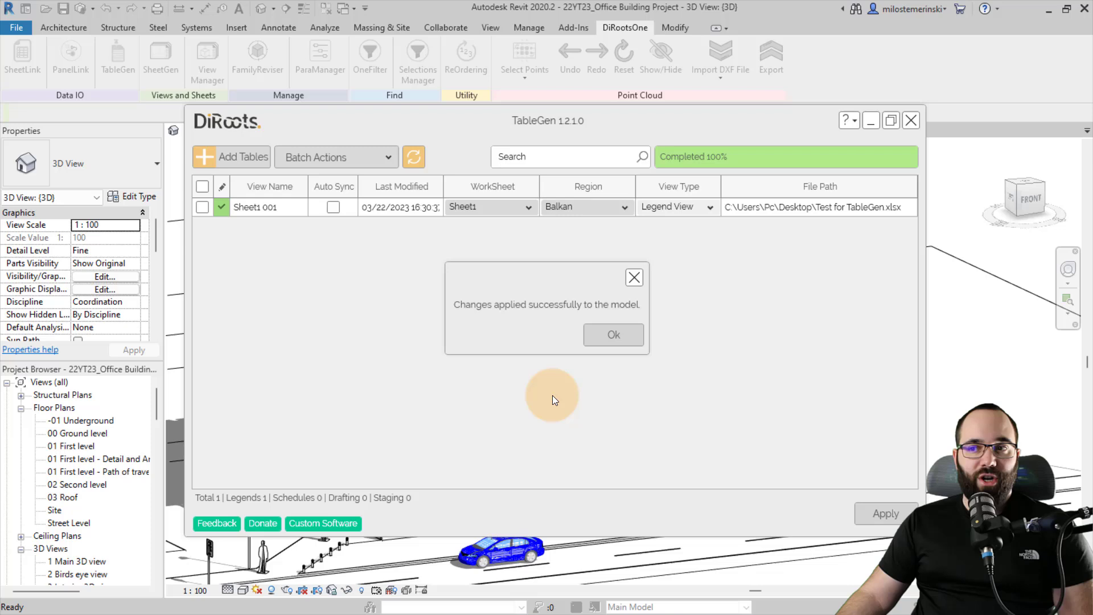
Step: Open the Sheet1 001 legend view and close the TableGen window
left_click(617, 340)
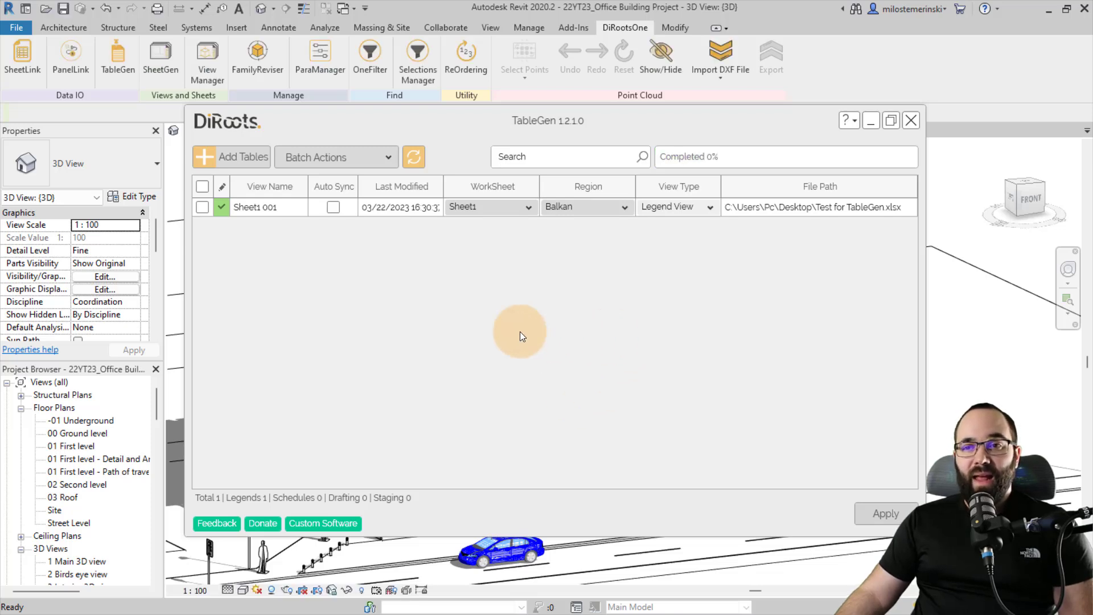
right_click(258, 209)
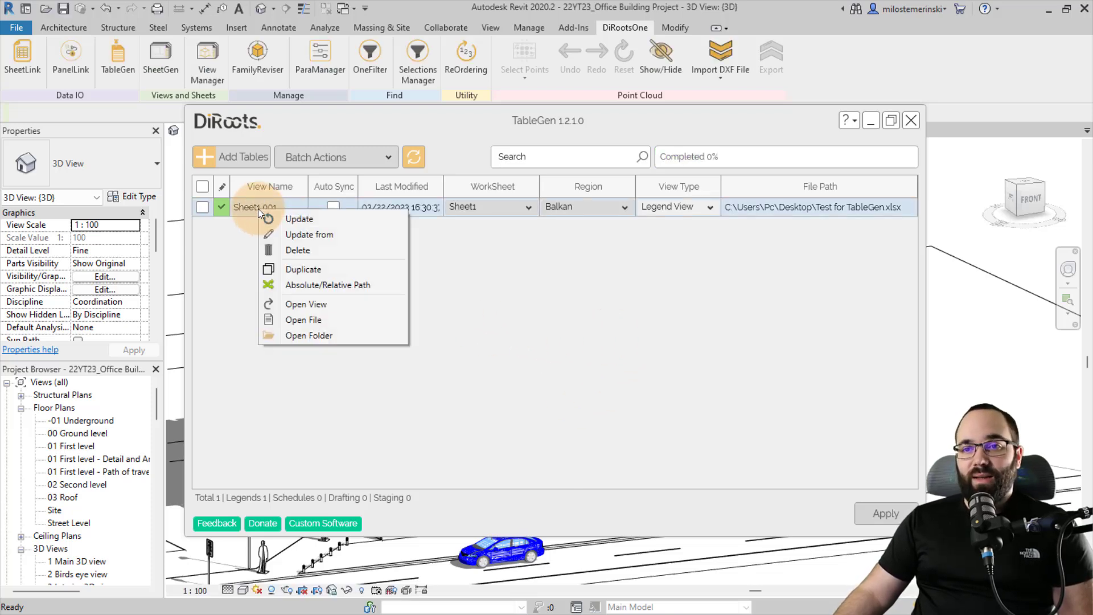
left_click(308, 305)
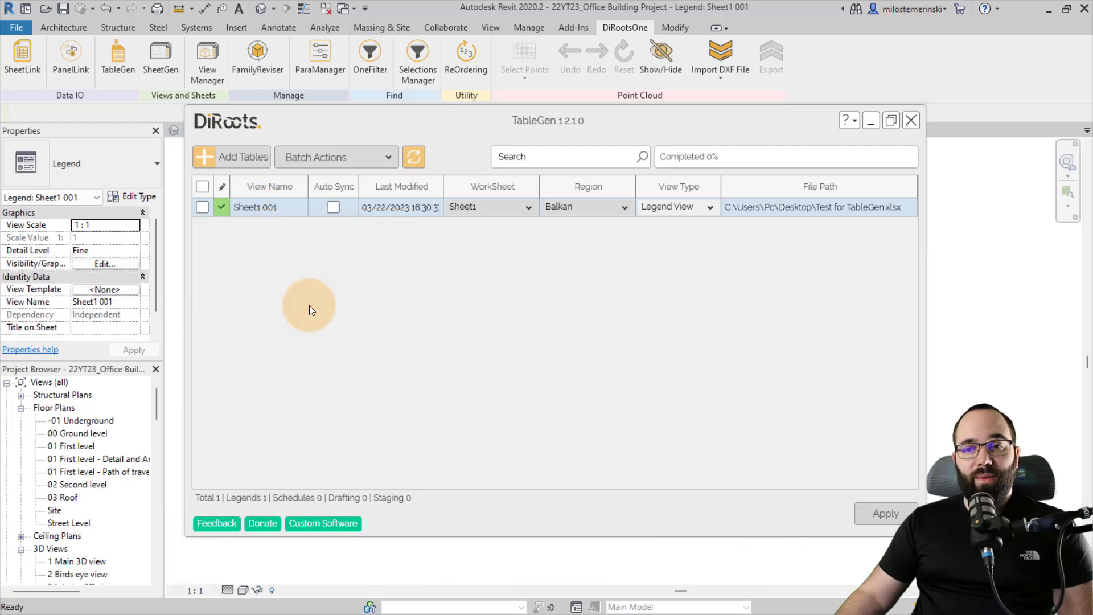
left_click(910, 121)
Step: Check the Test for TableGen title text note, then close the Sheet1 001 view
scroll(439, 283, "down", 5)
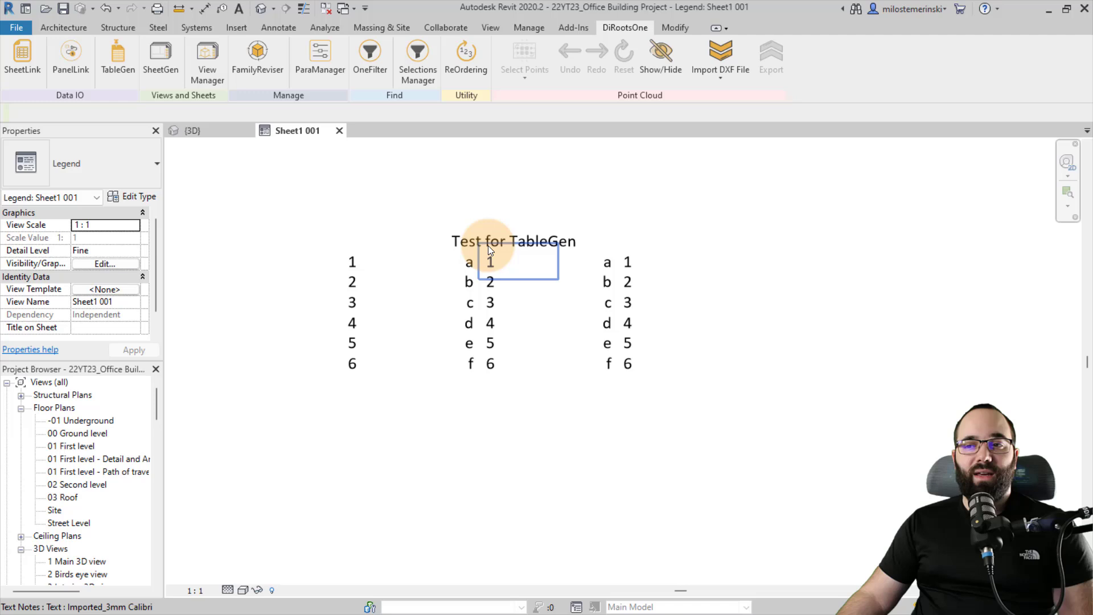
scroll(449, 243, "up", 2)
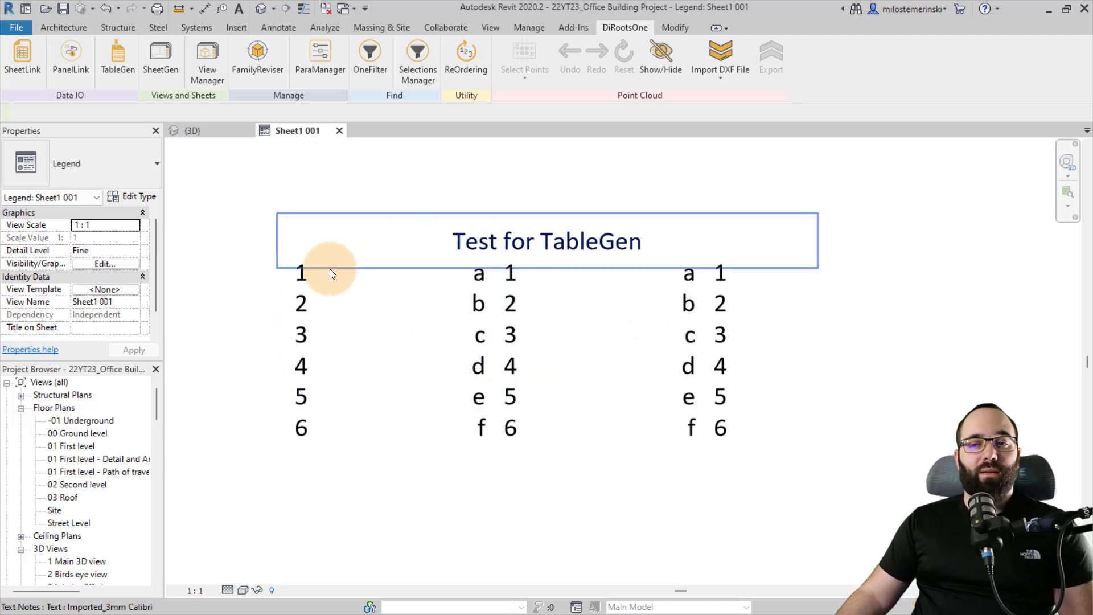
left_click(330, 268)
double_click(455, 247)
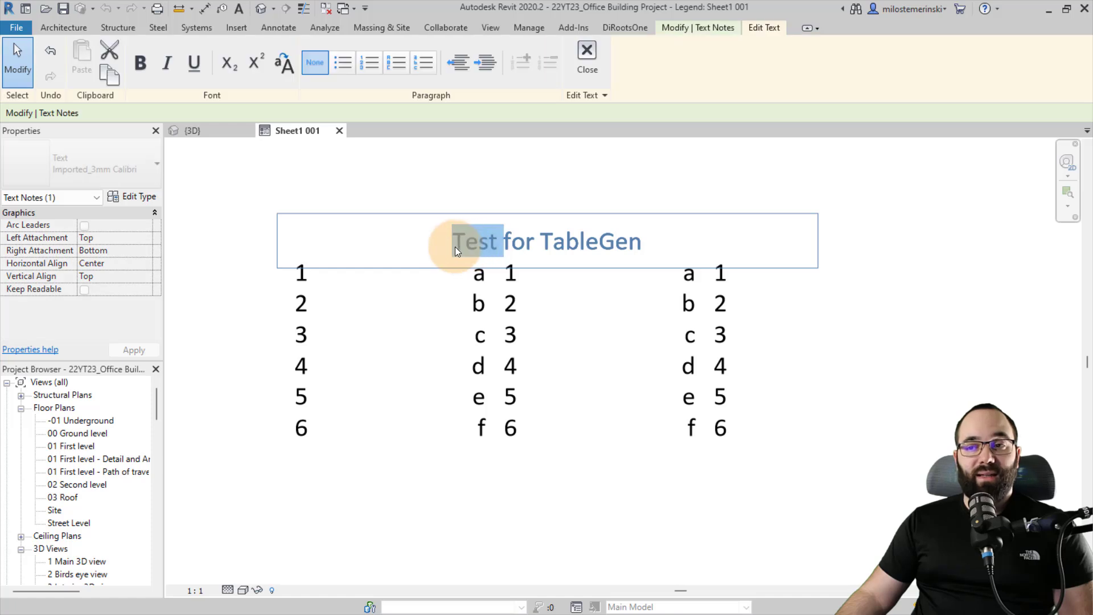
left_click(457, 206)
left_click(407, 184)
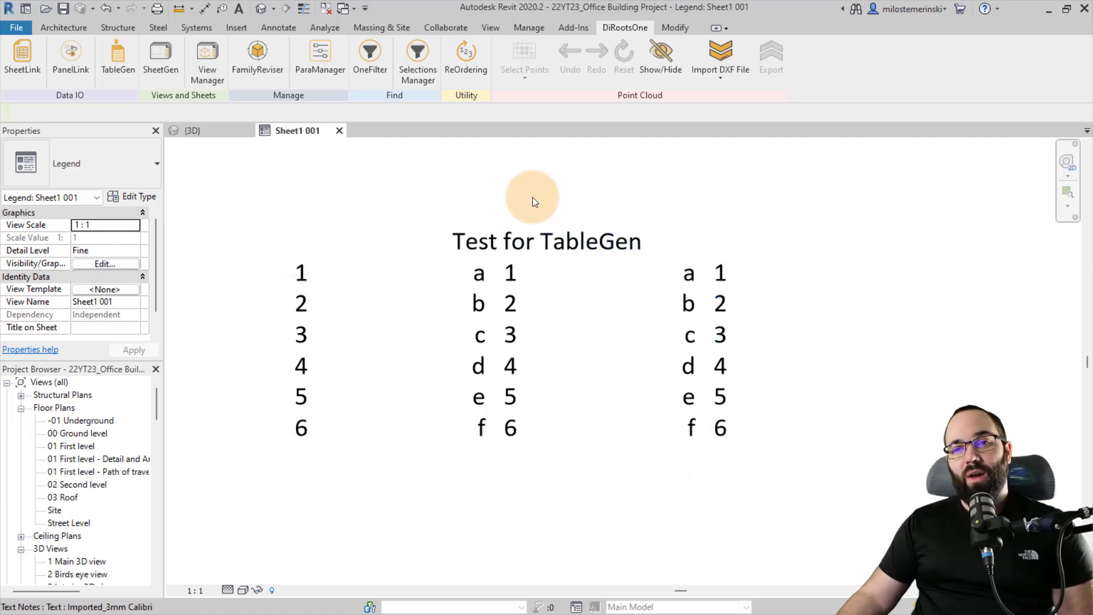
left_click(339, 131)
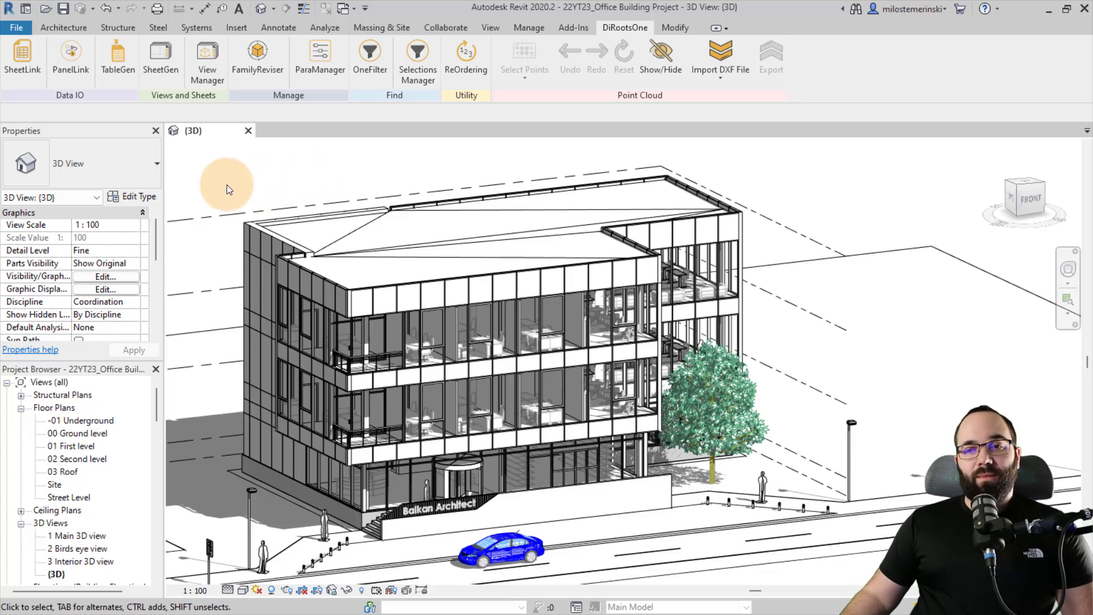
Step: Open sheet A101 - Underground from the Project Browser and pan it fully into view
scroll(107, 422, "down", 10)
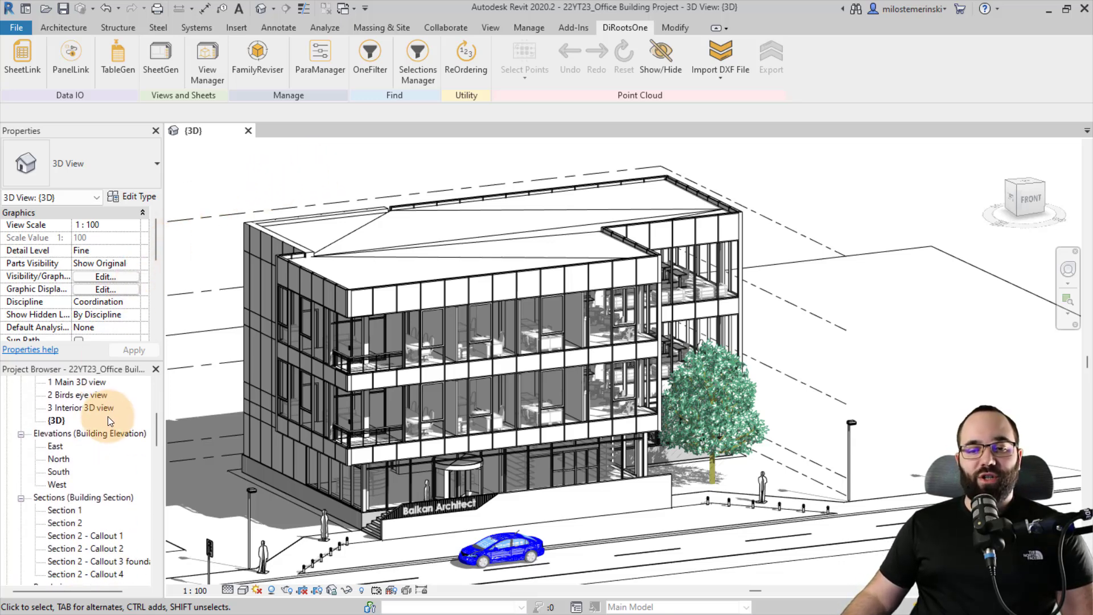
scroll(104, 416, "down", 4)
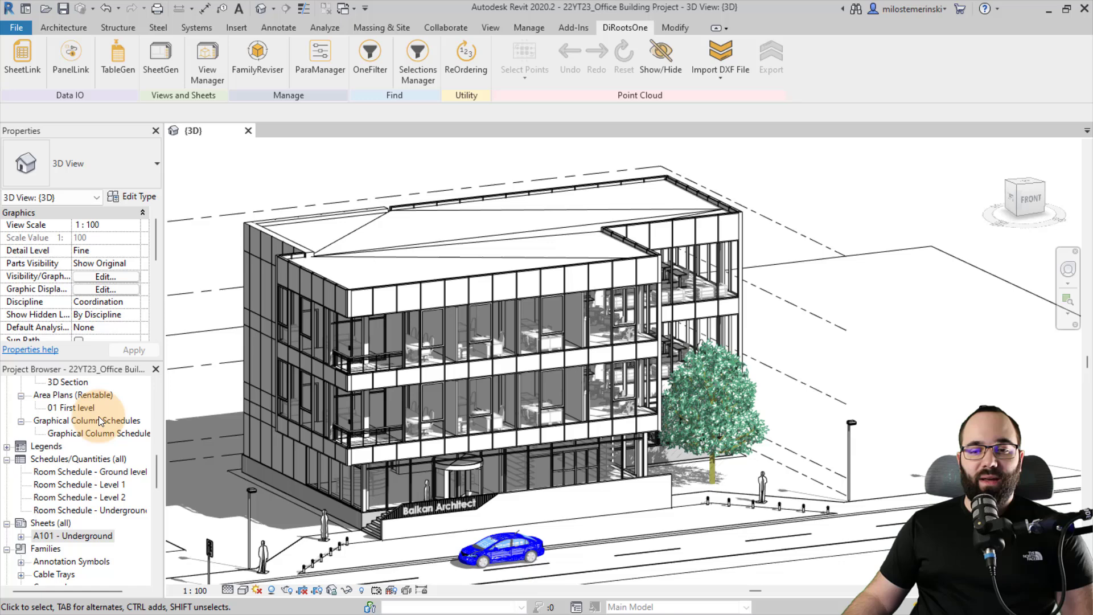
double_click(95, 524)
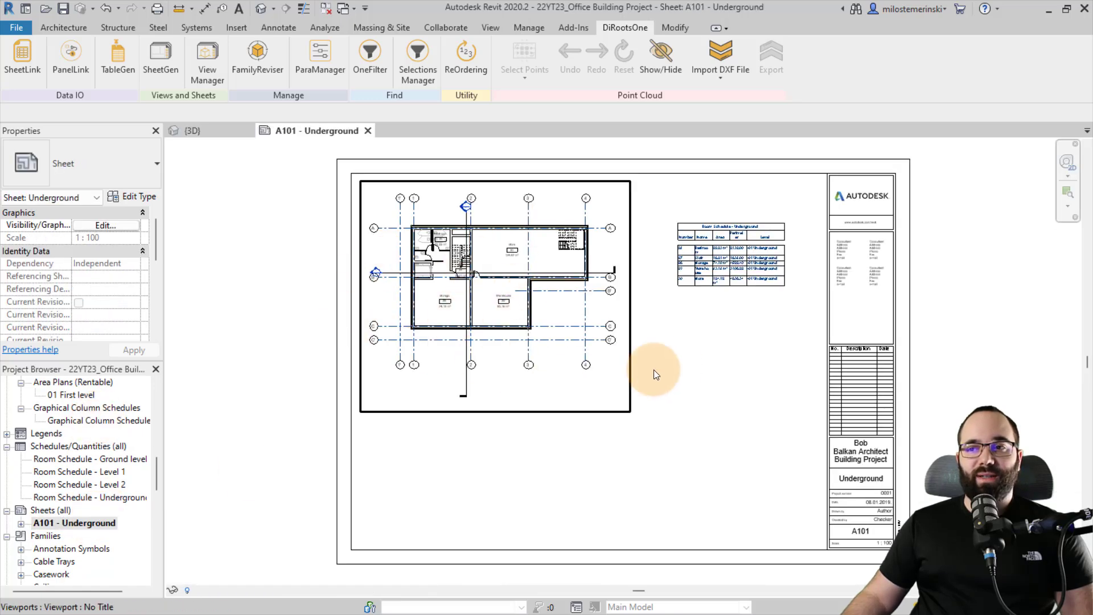
scroll(659, 366, "up", 1)
middle_click_drag(659, 366, 559, 372)
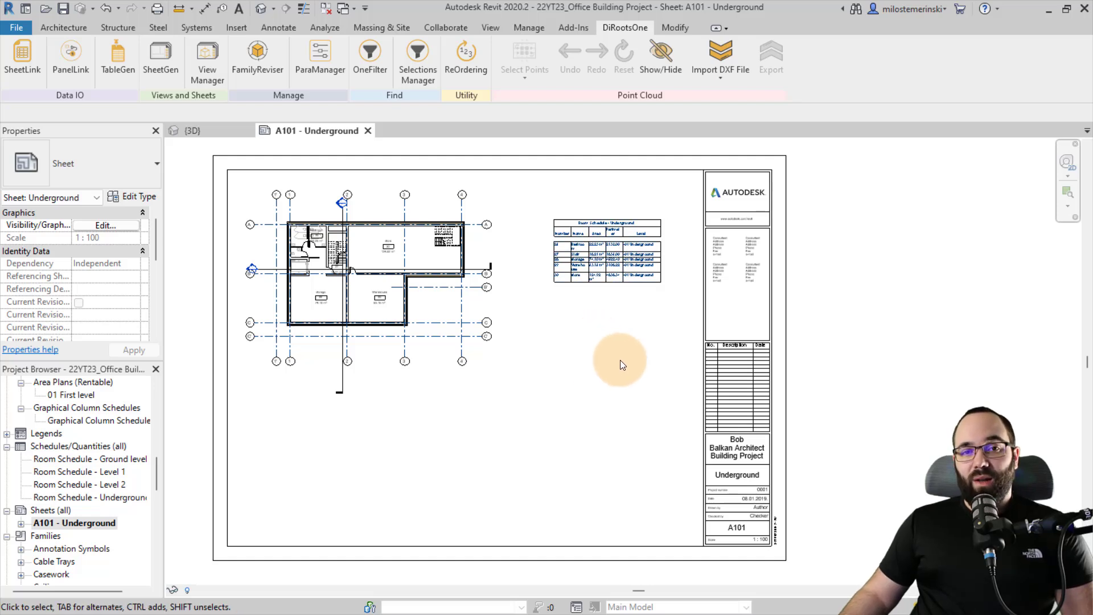
Step: In SheetGen, create 5 new sheets using A101 Underground as the template
left_click(161, 69)
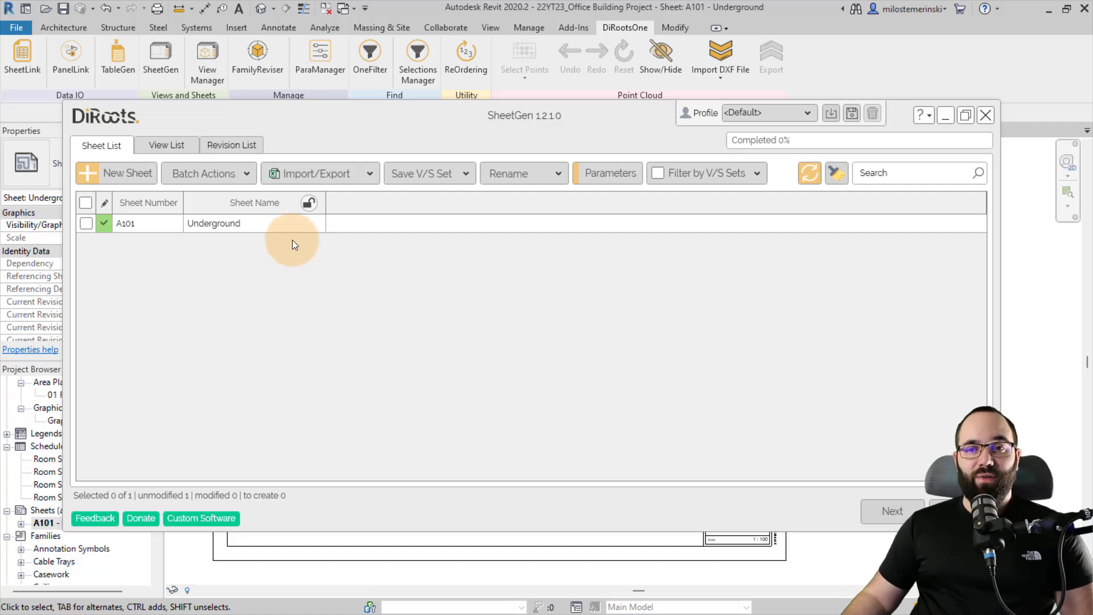
left_click(129, 177)
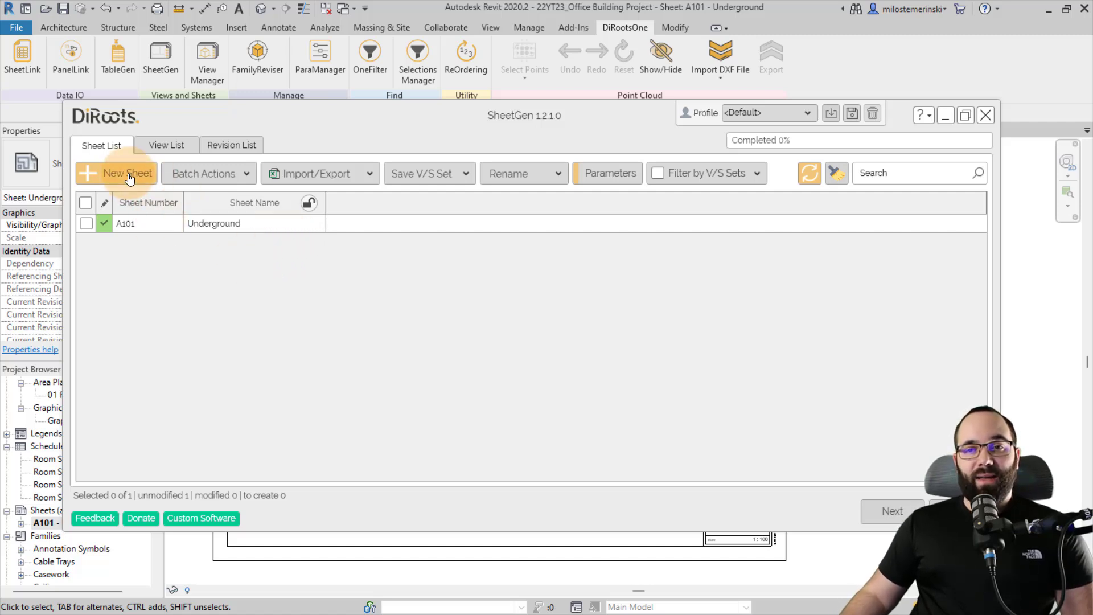
left_click(447, 246)
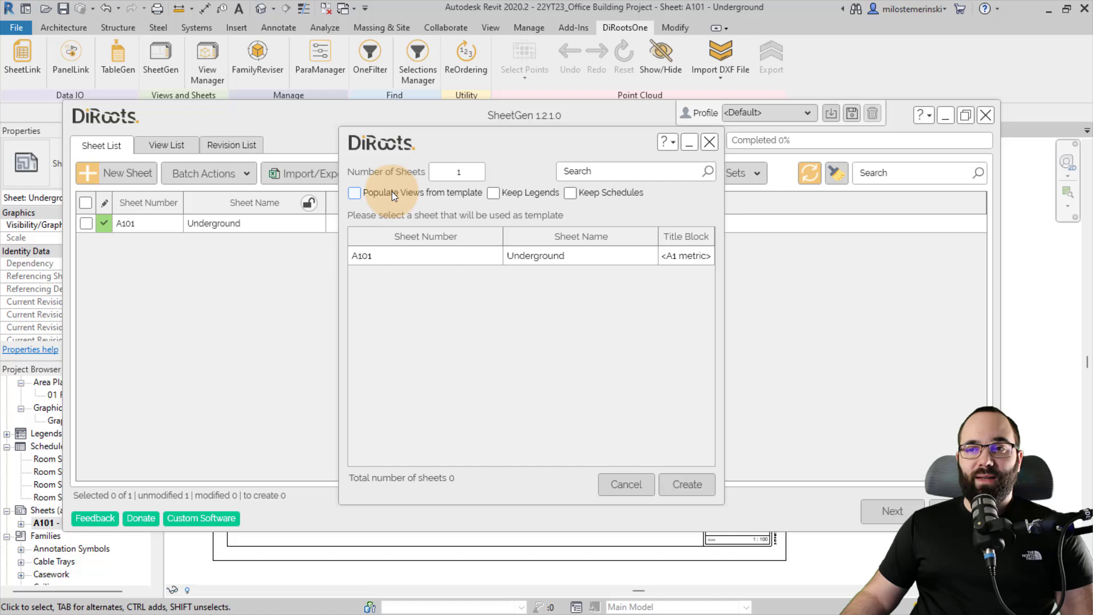
left_click(421, 258)
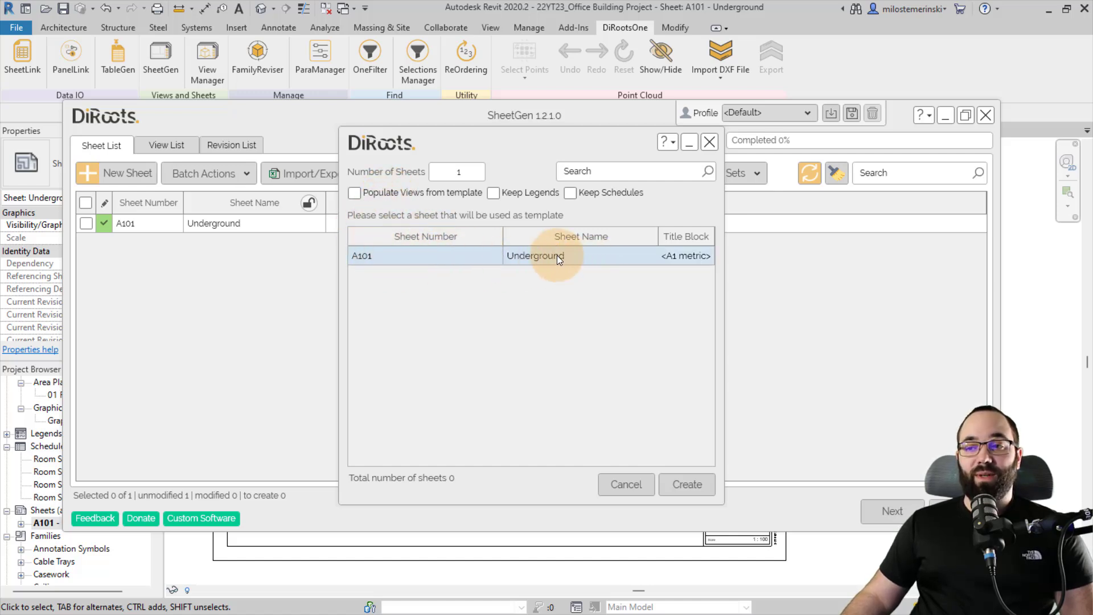
left_click(464, 172)
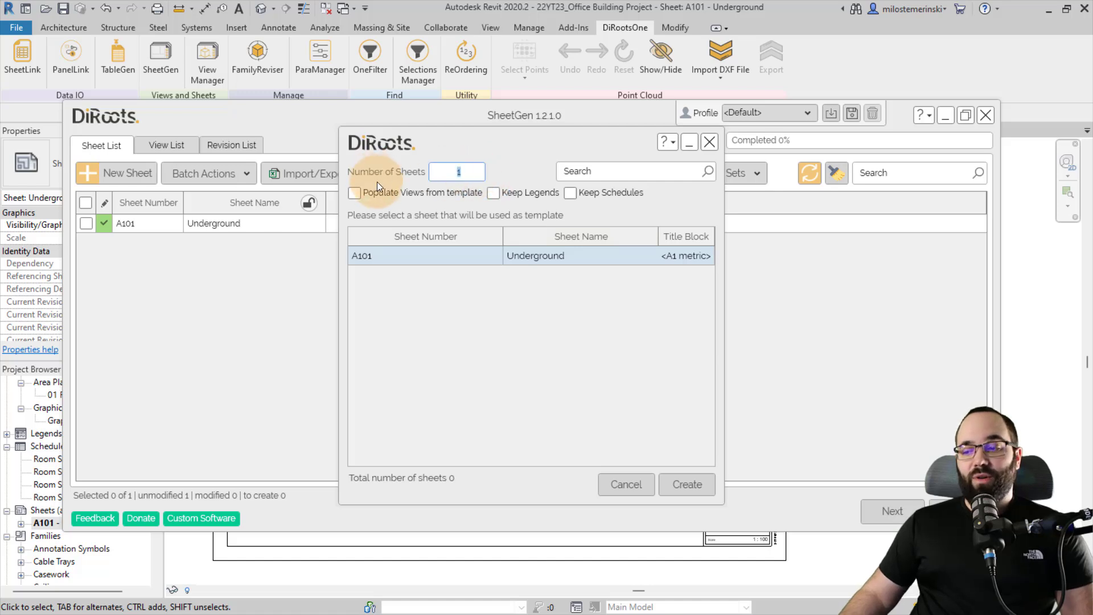
type("5")
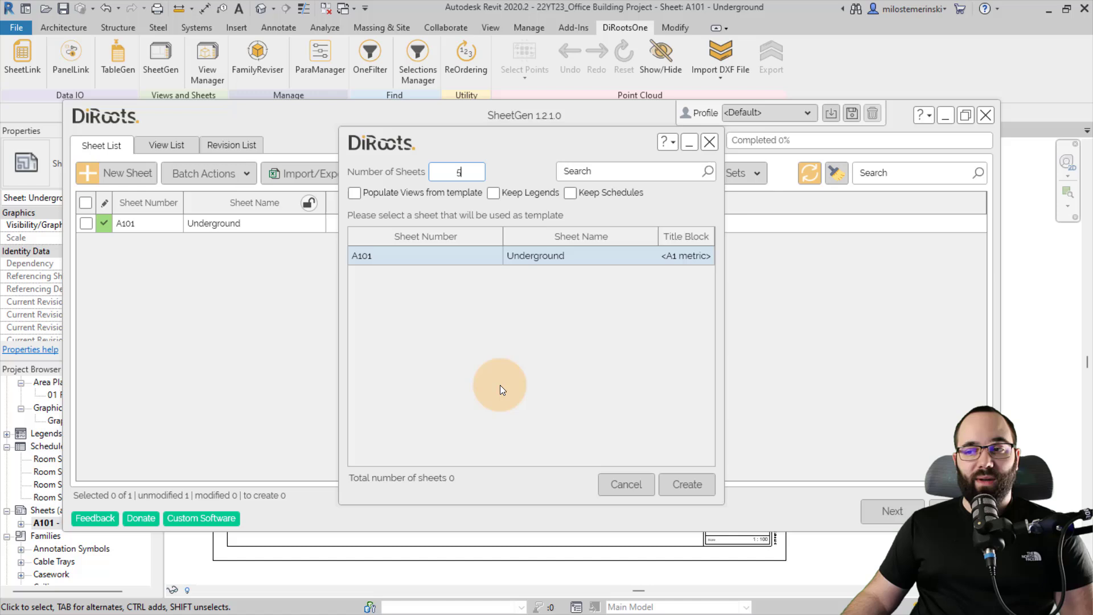
left_click(686, 487)
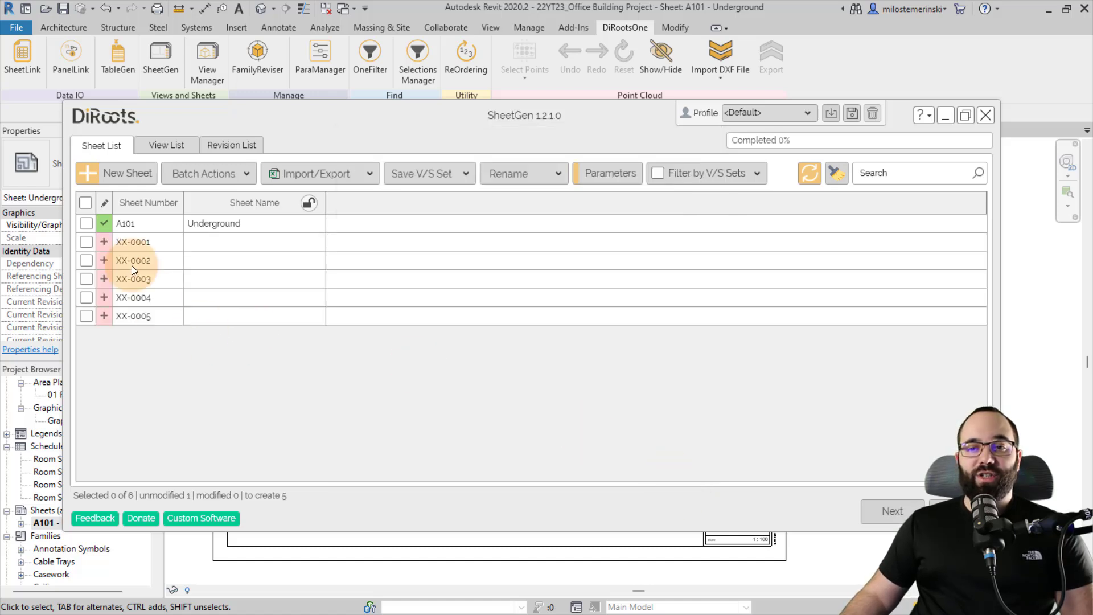
Step: Paste numbers A102–A105 and names Ground level, Level 1, Level 2, Roof into the new sheets
left_click(152, 244)
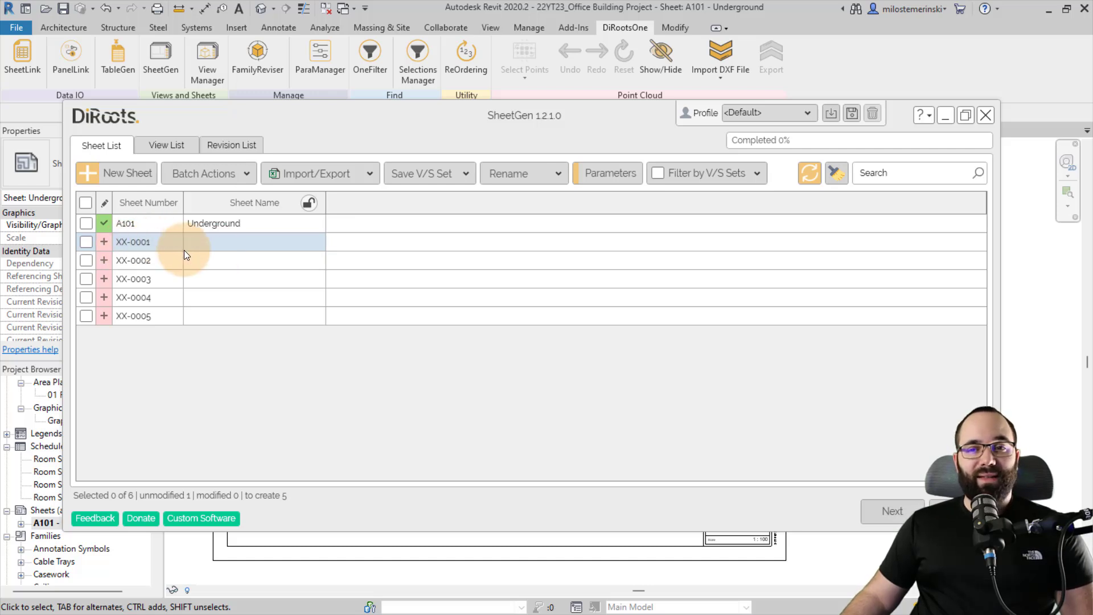
double_click(160, 246)
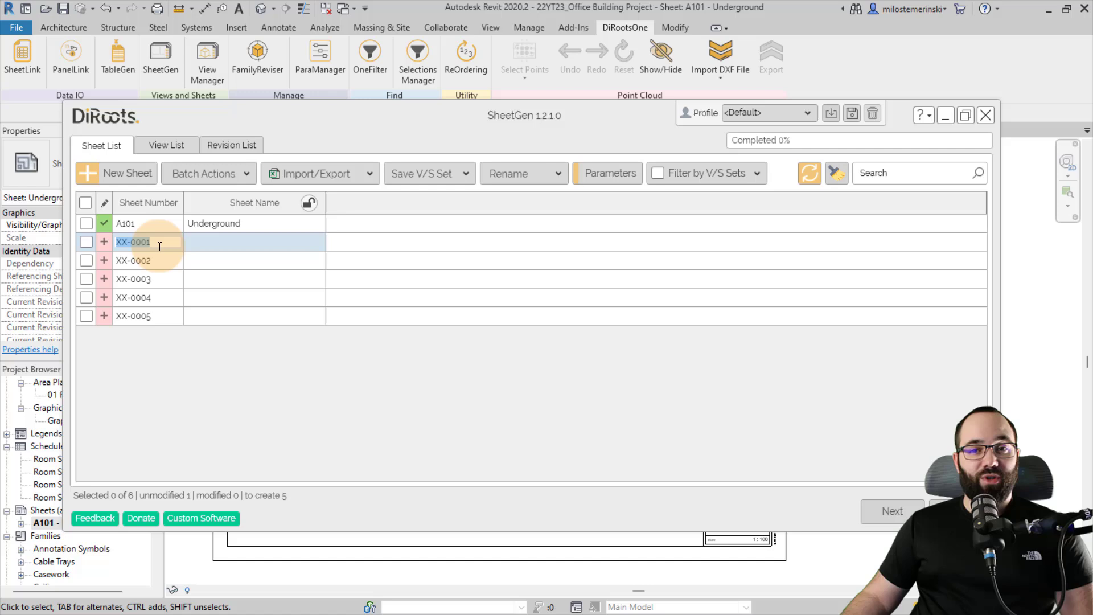
type("A102\tGround level A103\tLevel 1 A104\tLevel 2 A105\tRoof")
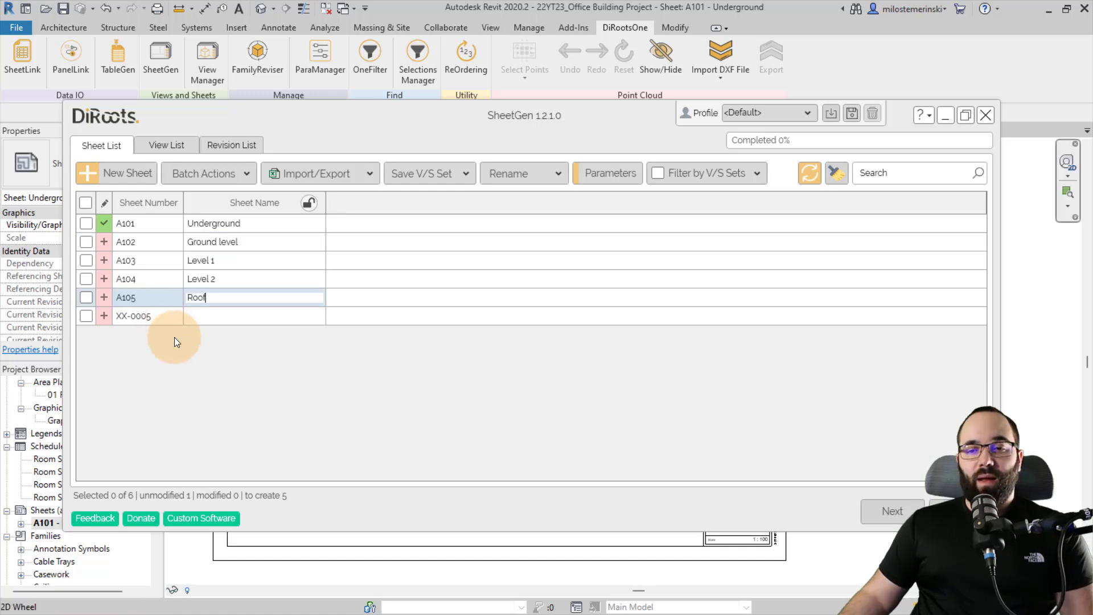
Step: Delete the leftover XX-0005 sheet from the queue
left_click(93, 316)
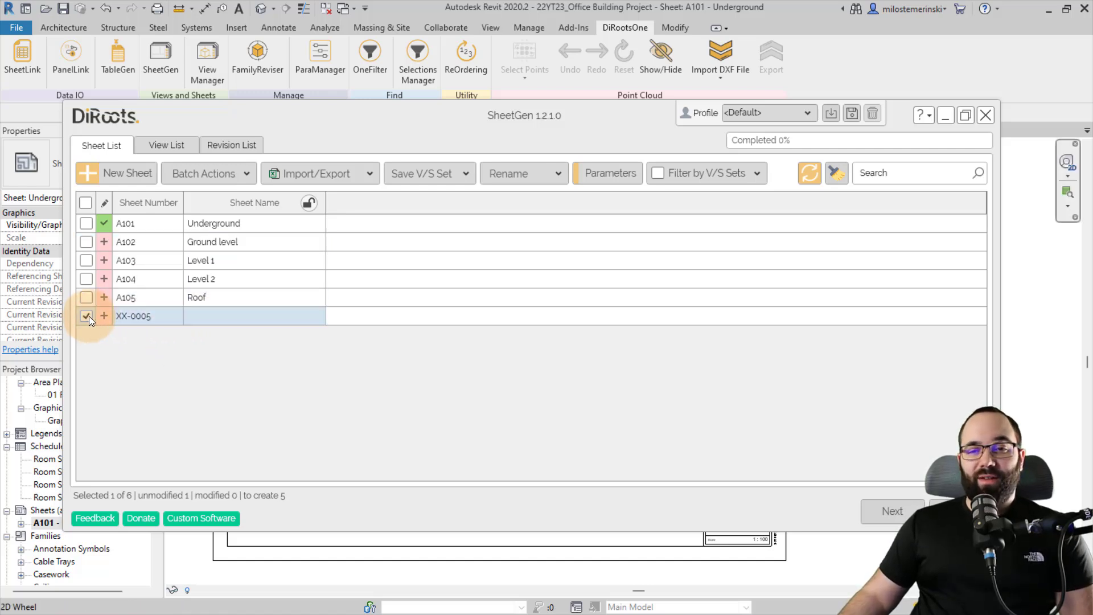
key("Delete")
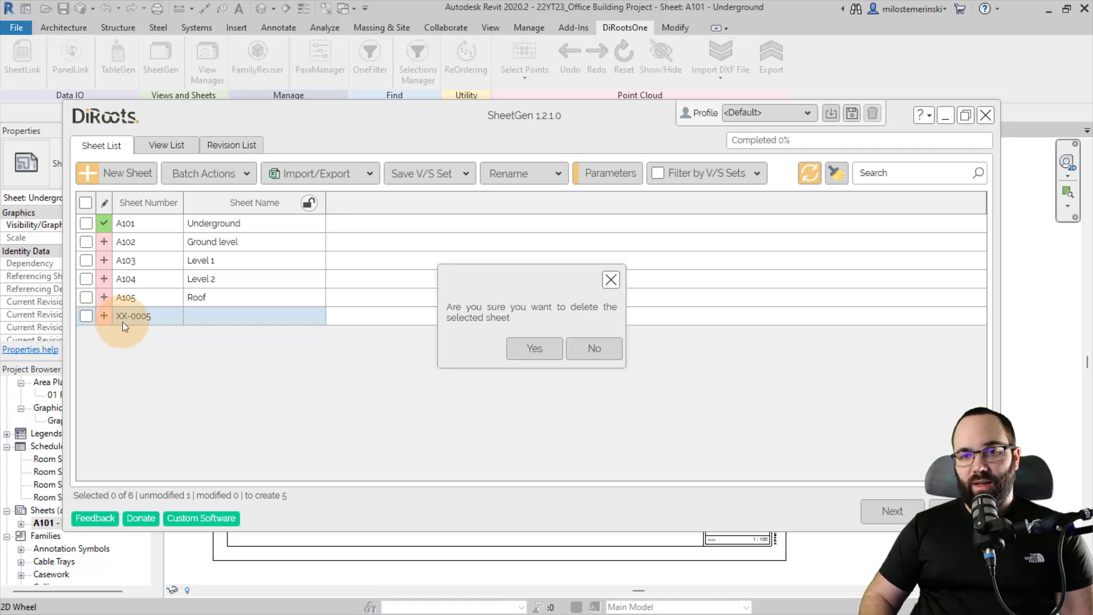
left_click(532, 348)
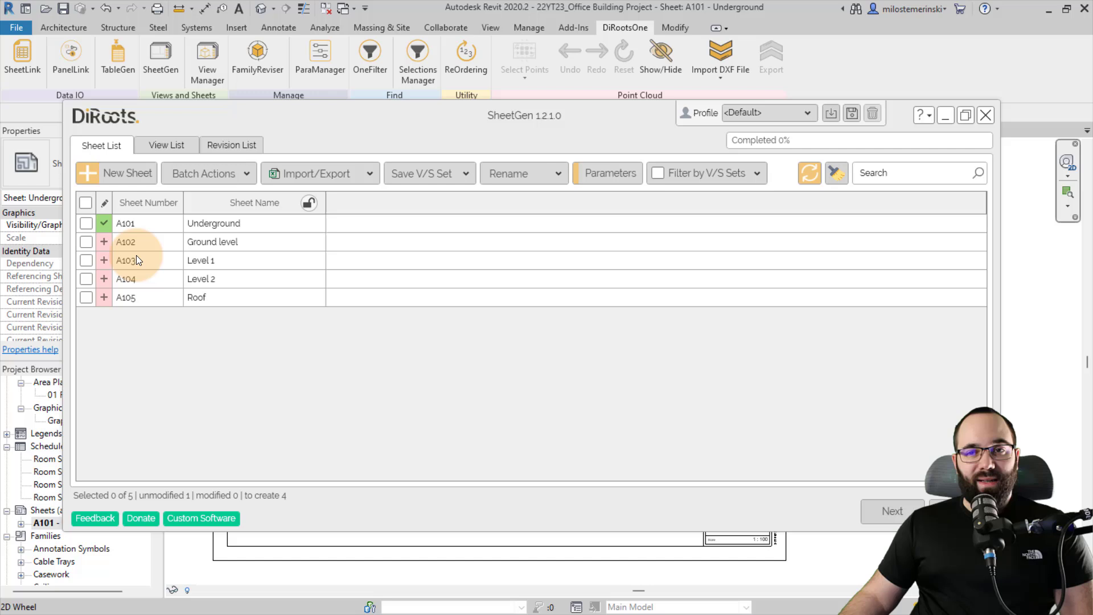
Step: Assign the ground level room schedule and the 00 Ground level floor plan to sheet A102
left_click(151, 146)
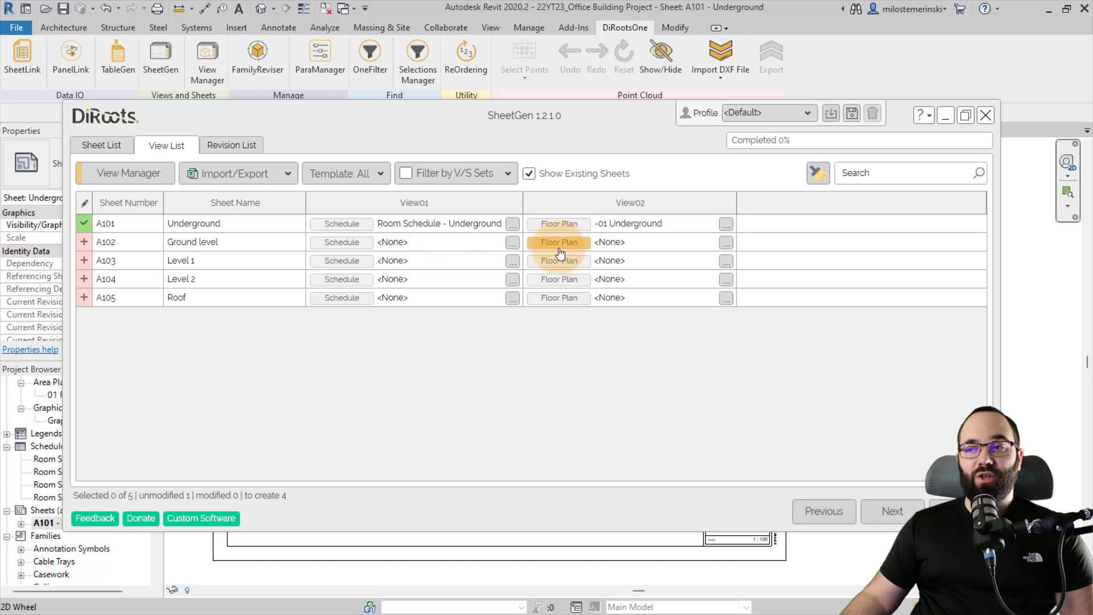
left_click(362, 245)
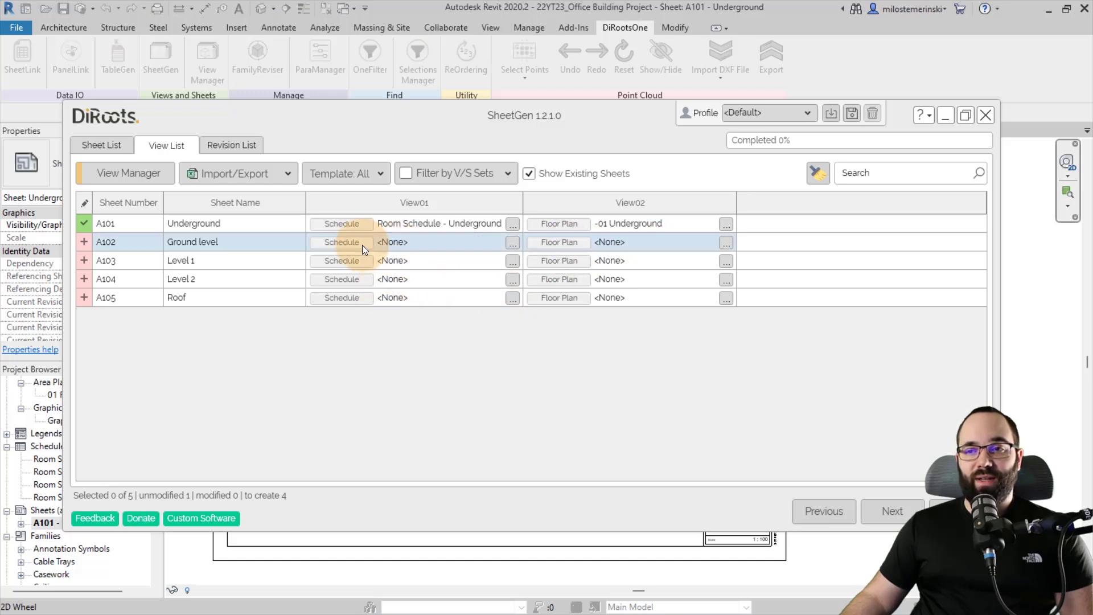
left_click(389, 258)
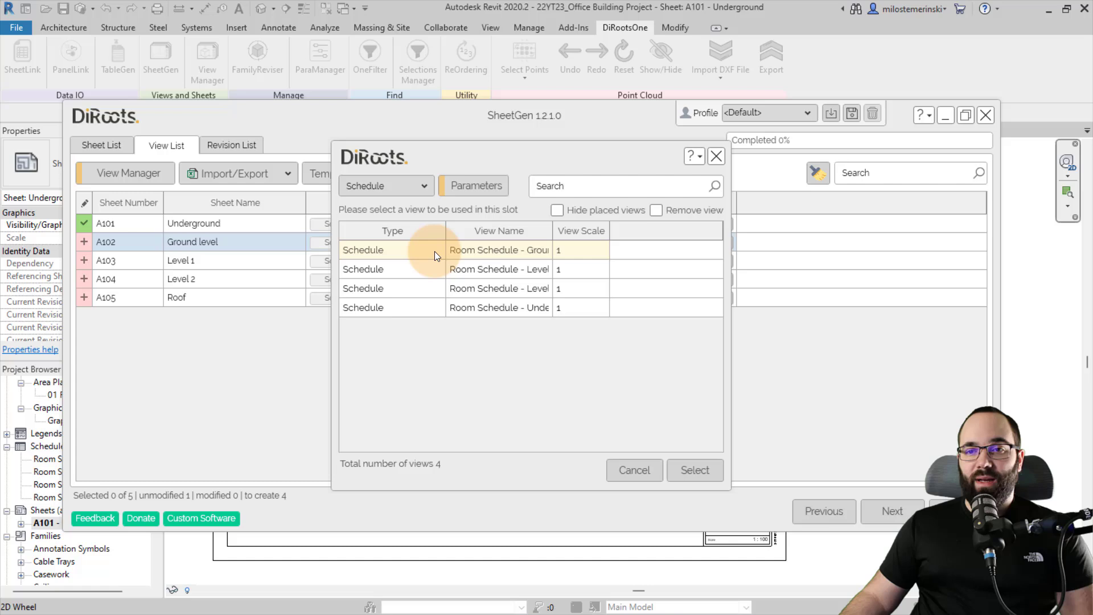
left_click(694, 470)
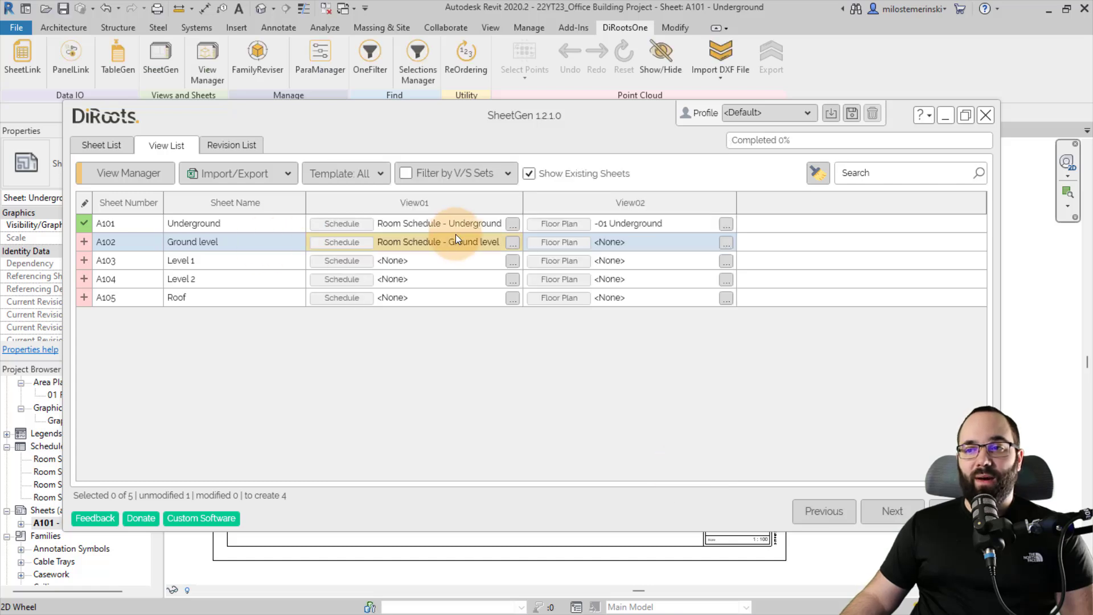
left_click(547, 243)
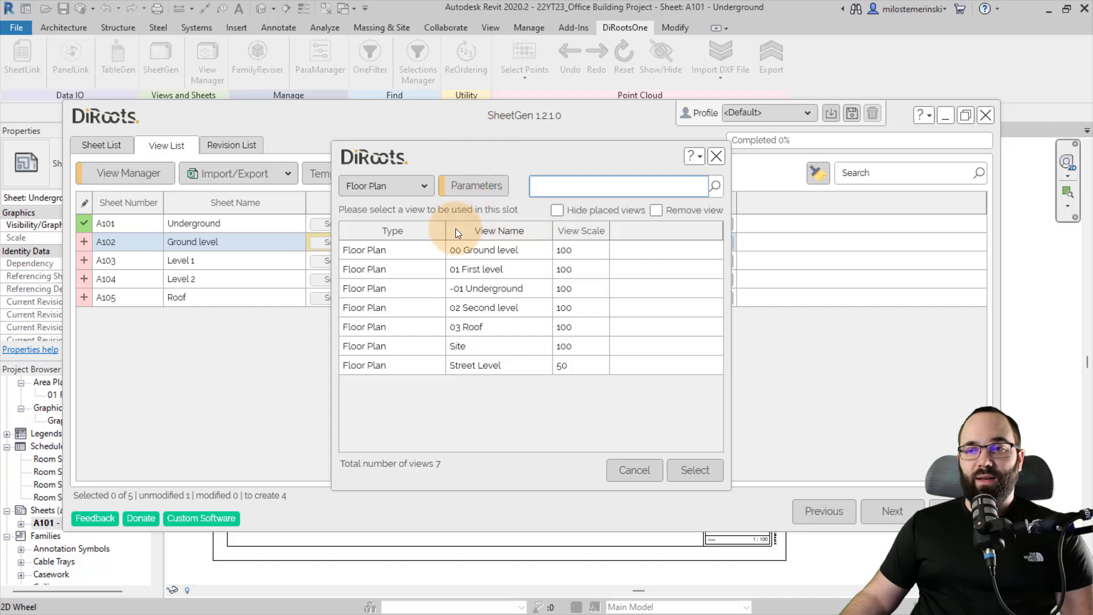
left_click(476, 251)
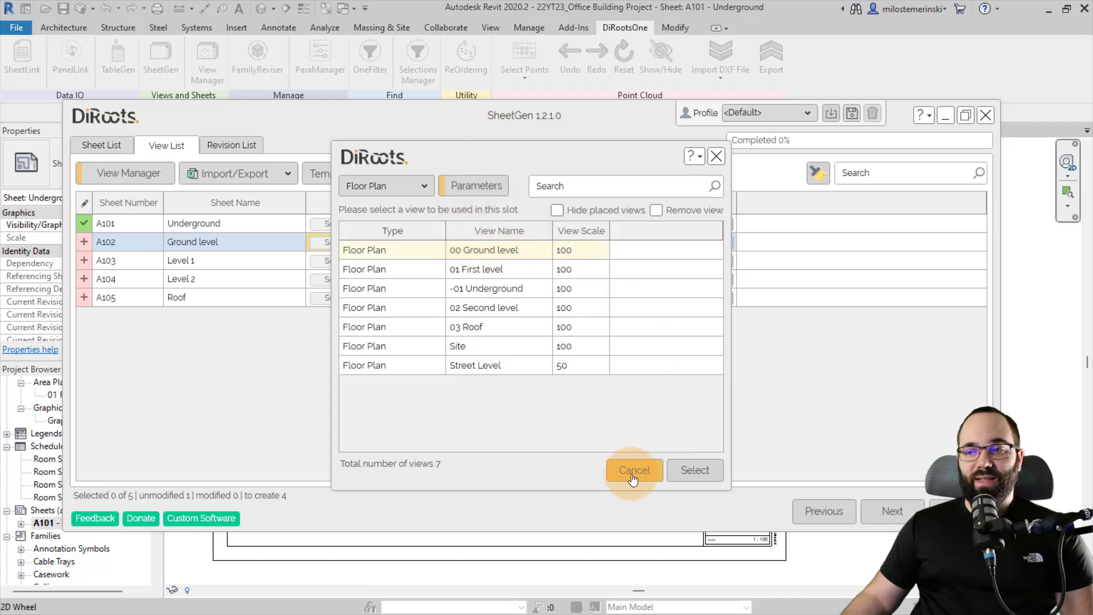
left_click(696, 470)
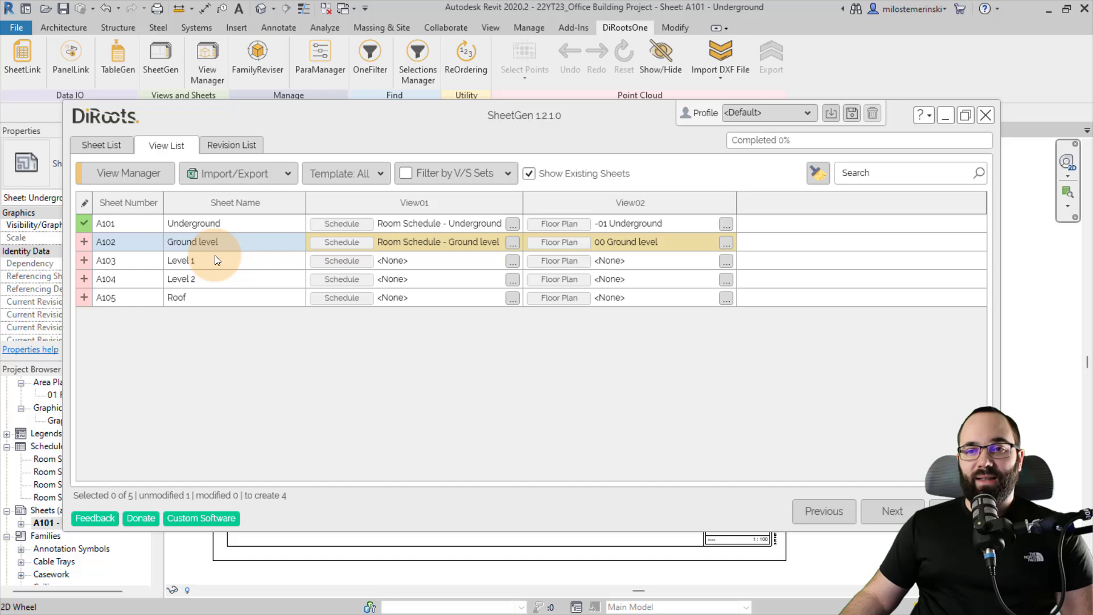
Step: Assign Room Schedule - Level 1 and the 01 First level floor plan to sheet A103
left_click(367, 261)
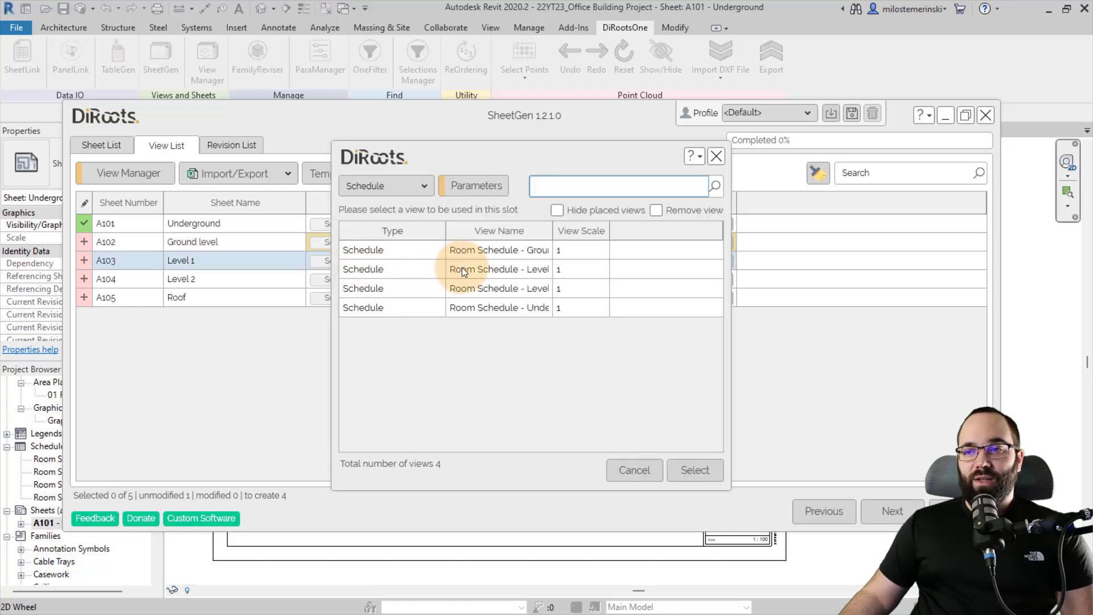
left_click(520, 266)
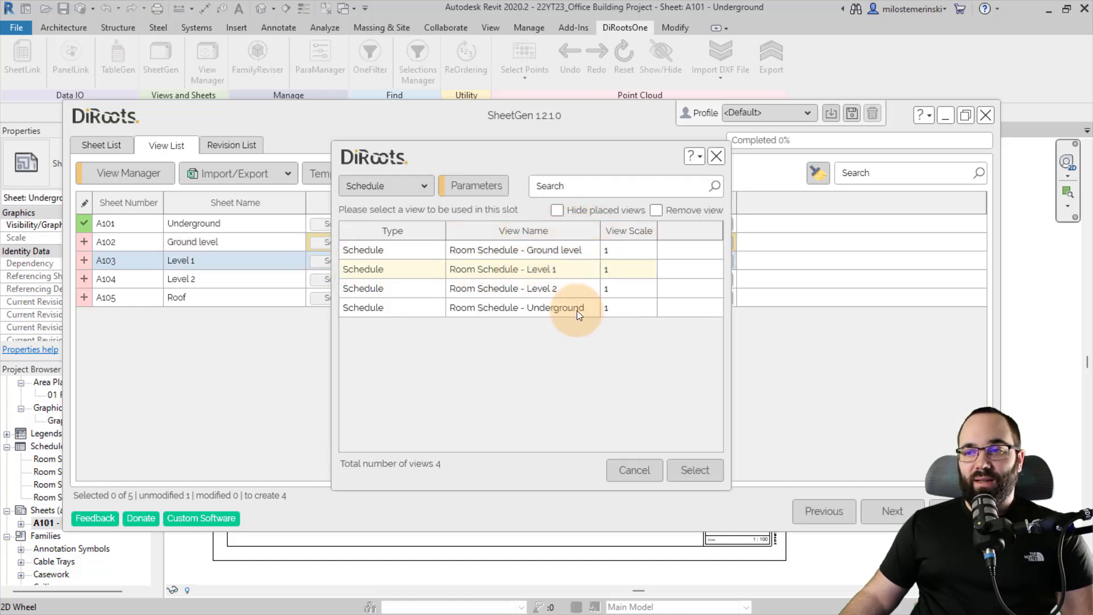
left_click(693, 470)
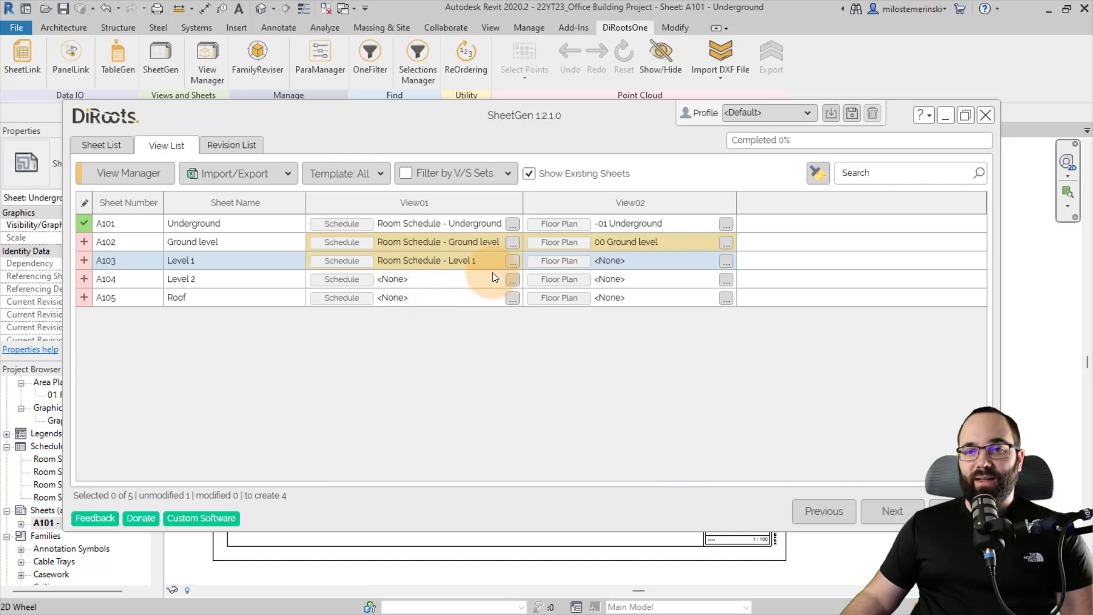
left_click(557, 263)
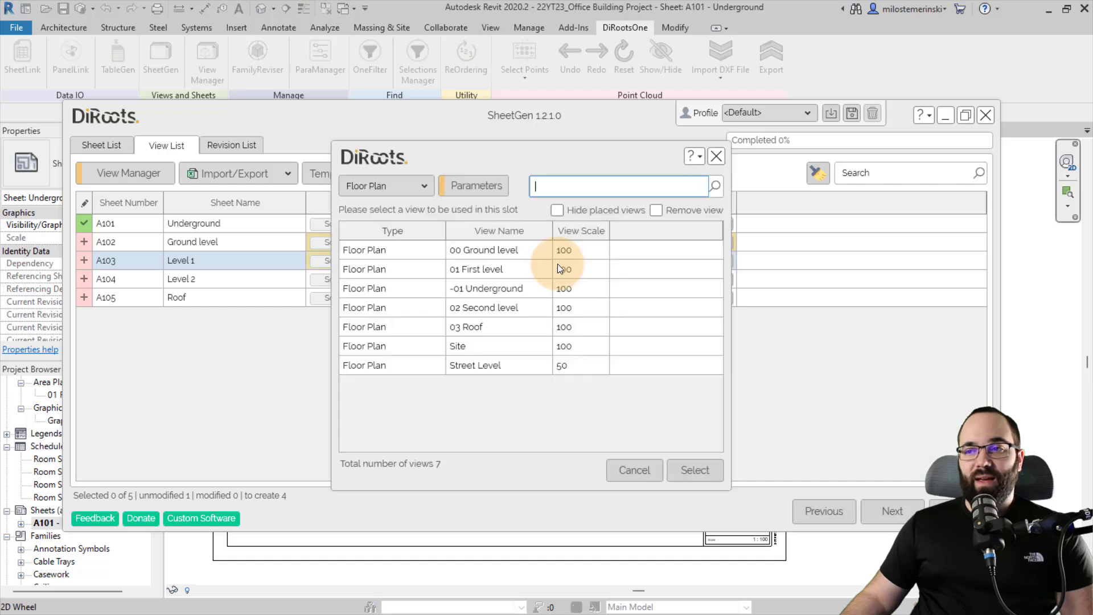
left_click(498, 271)
left_click(693, 473)
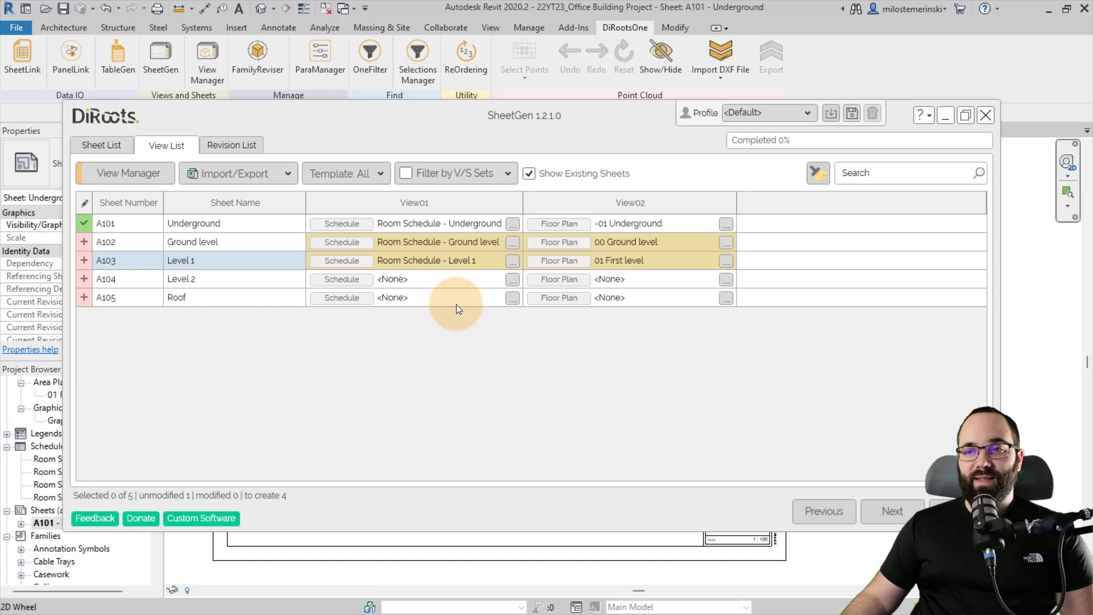
Step: Assign Room Schedule - Level 2 and the 02 Second level floor plan to sheet A104
left_click(344, 279)
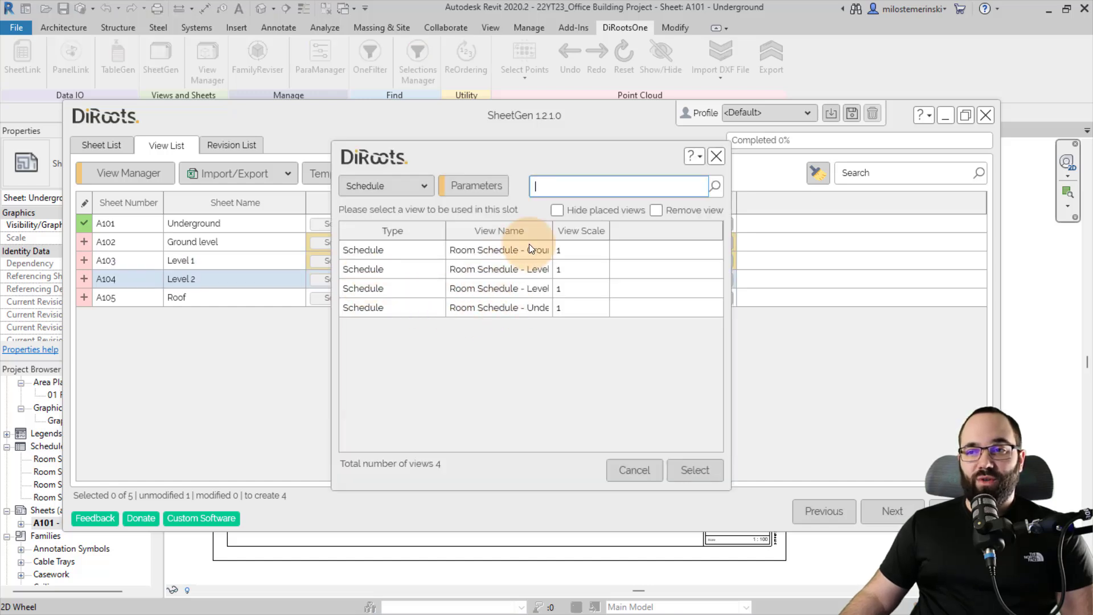
left_click_drag(552, 231, 640, 230)
left_click(552, 288)
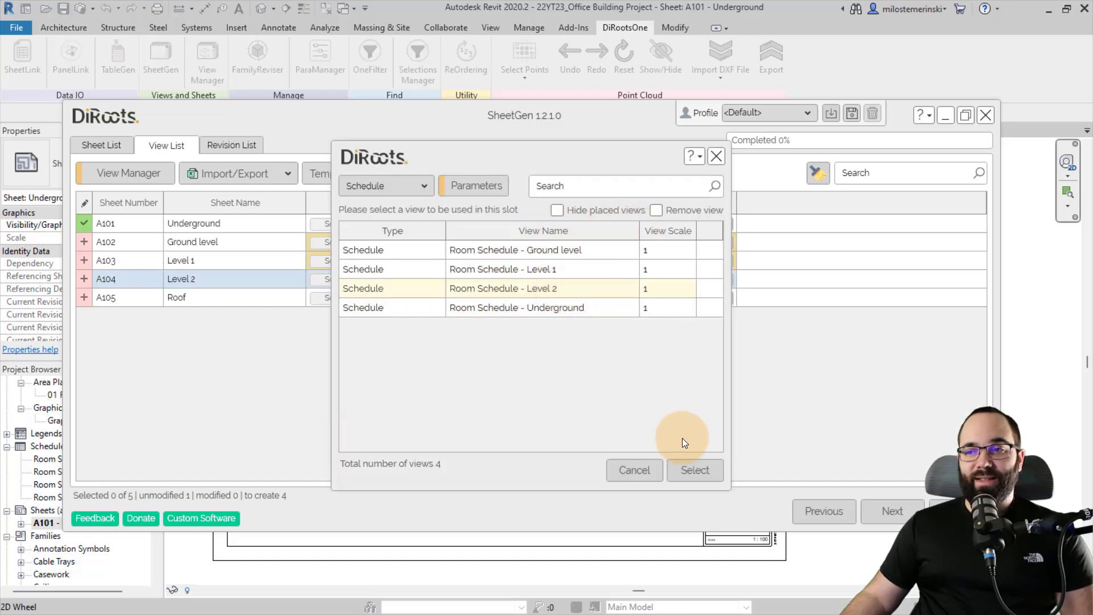
left_click(693, 469)
left_click(563, 284)
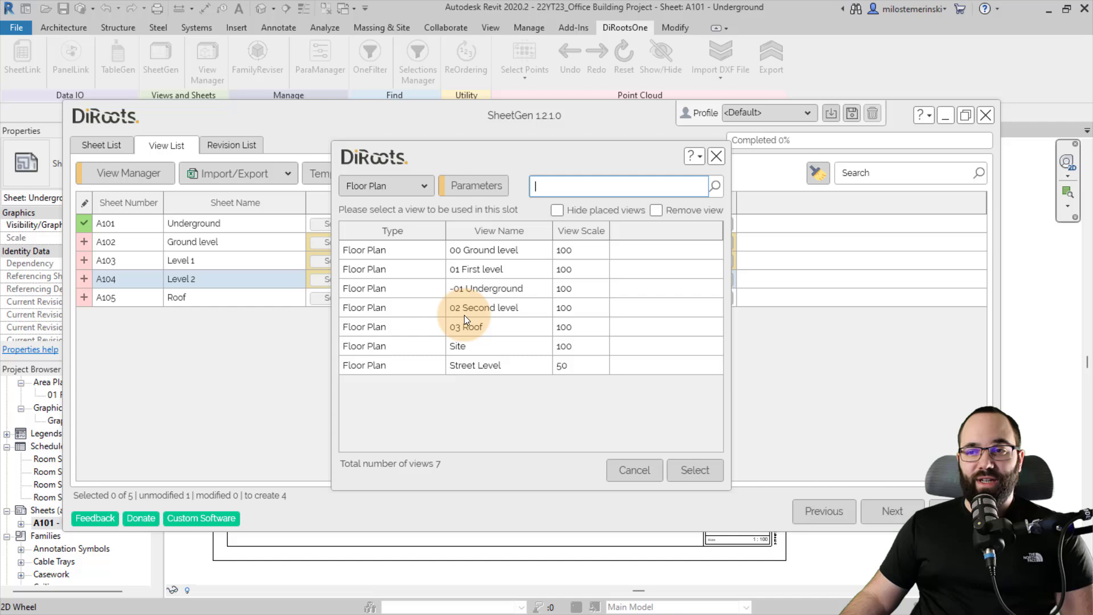
left_click_drag(458, 155, 534, 154)
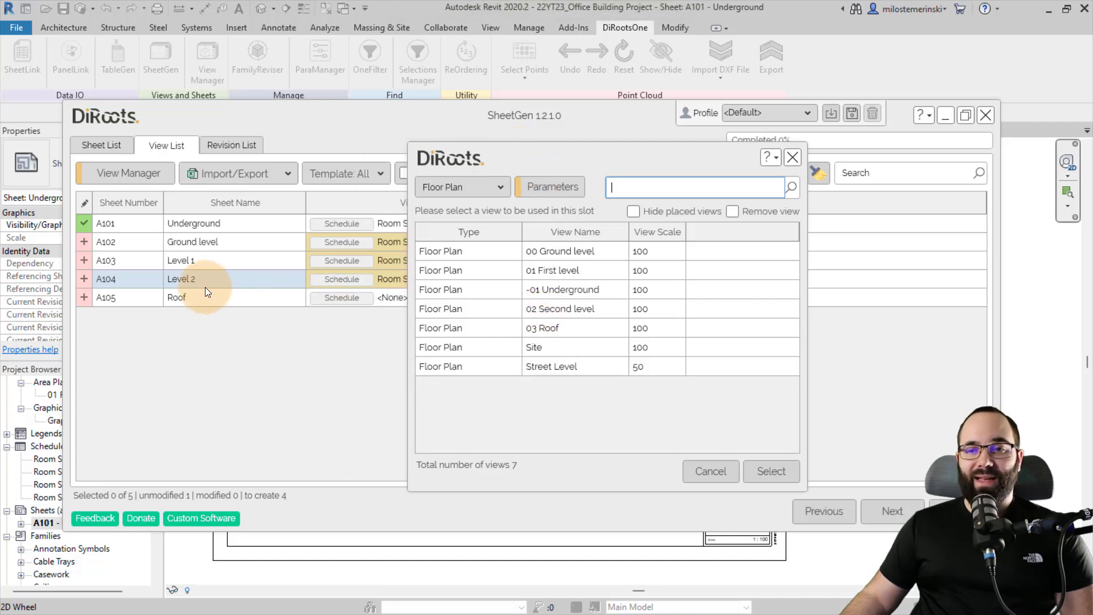
left_click(555, 312)
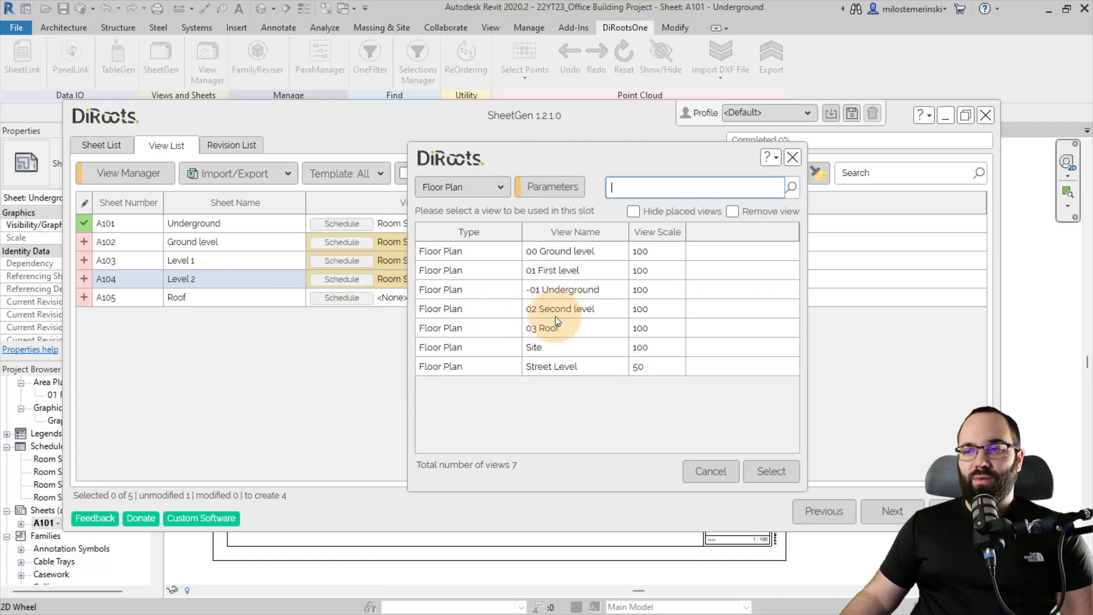
left_click(766, 471)
Step: Assign the 03 Roof floor plan to sheet A105
left_click(398, 299)
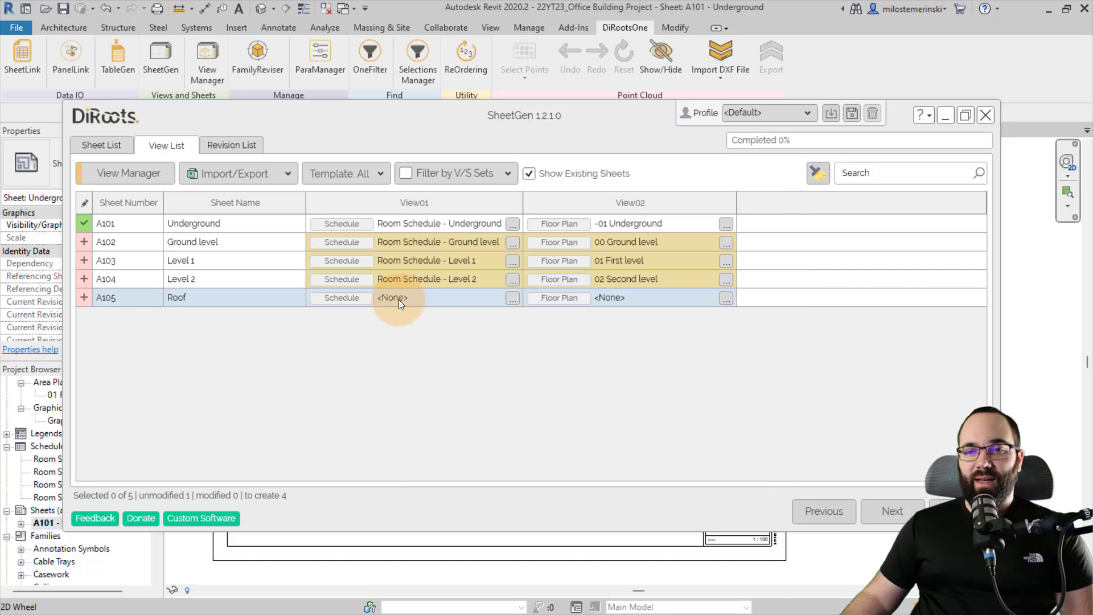
left_click(549, 300)
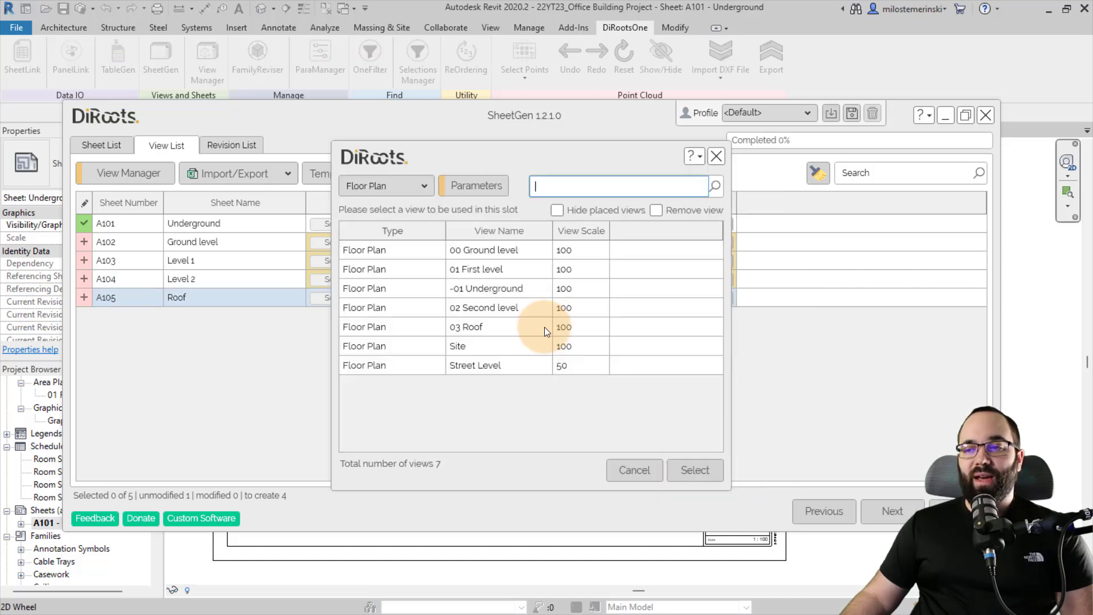
left_click(473, 326)
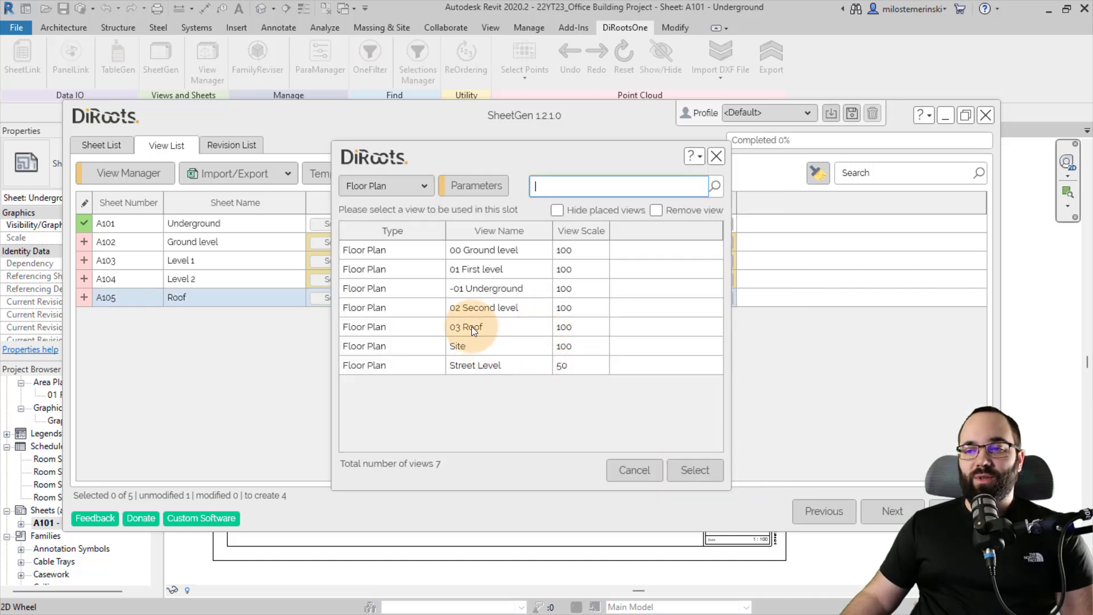
left_click(693, 474)
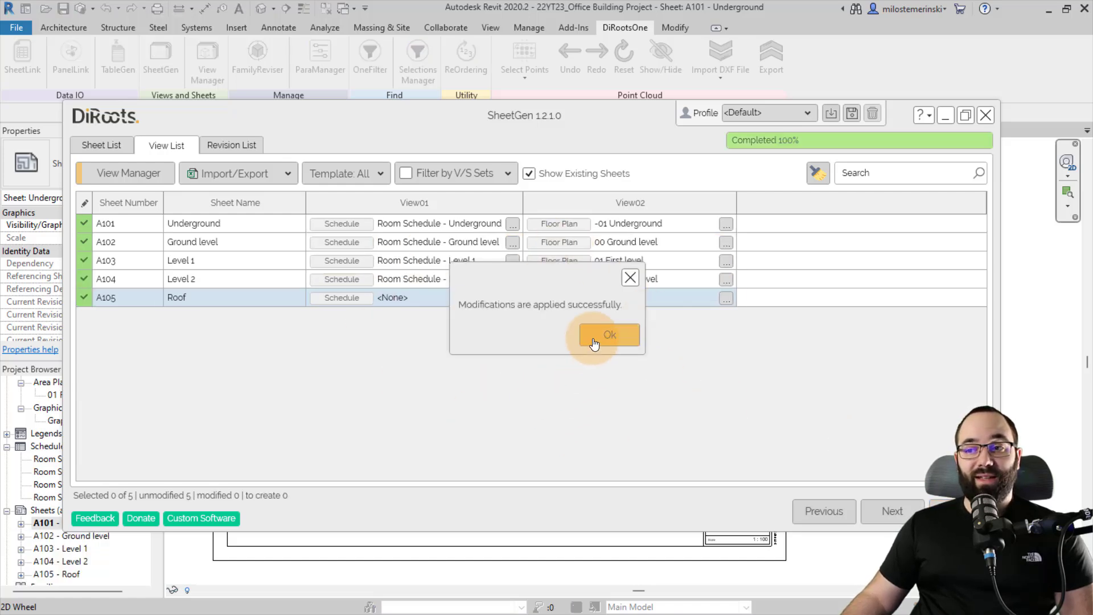
Step: Close the sheet generator and open sheets A102 to A105, ending on A103 - Level 1
left_click(594, 342)
left_click(986, 115)
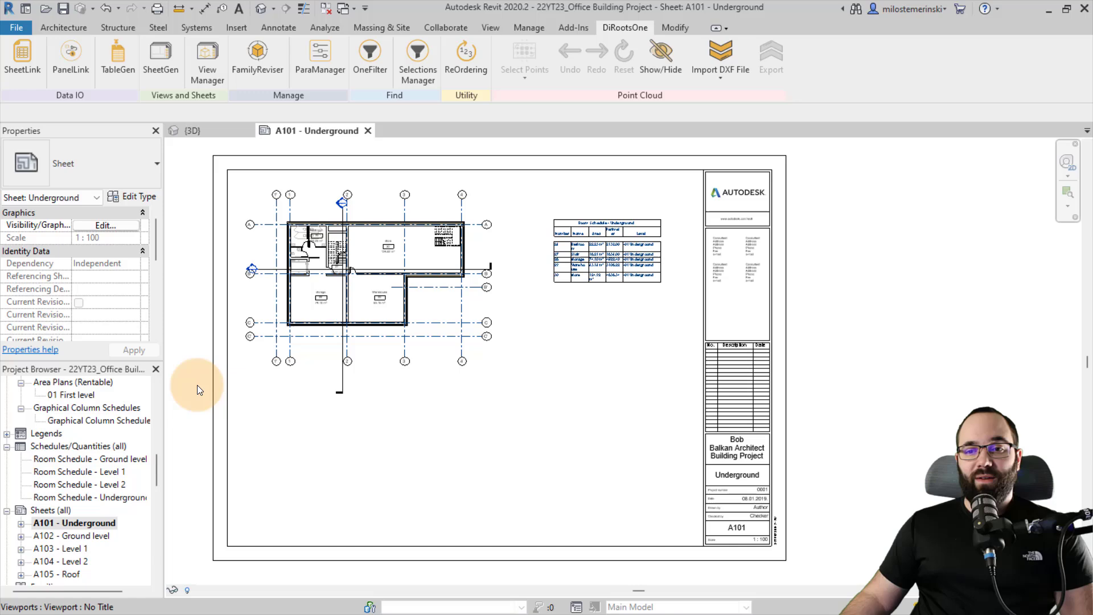
scroll(99, 463, "down", 1)
scroll(99, 464, "down", 2)
double_click(82, 471)
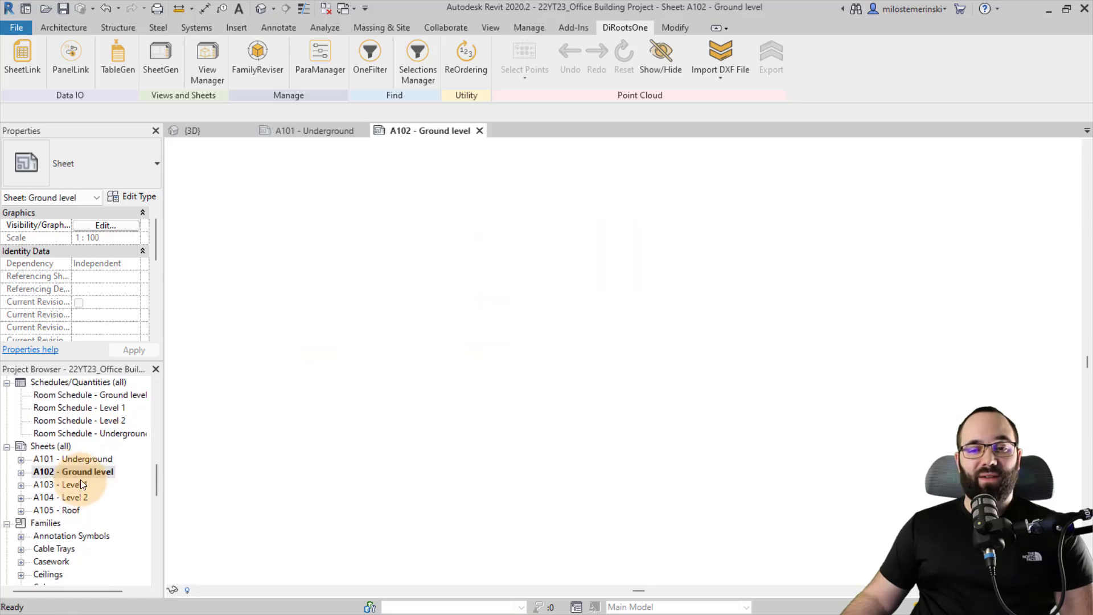
double_click(74, 486)
double_click(75, 498)
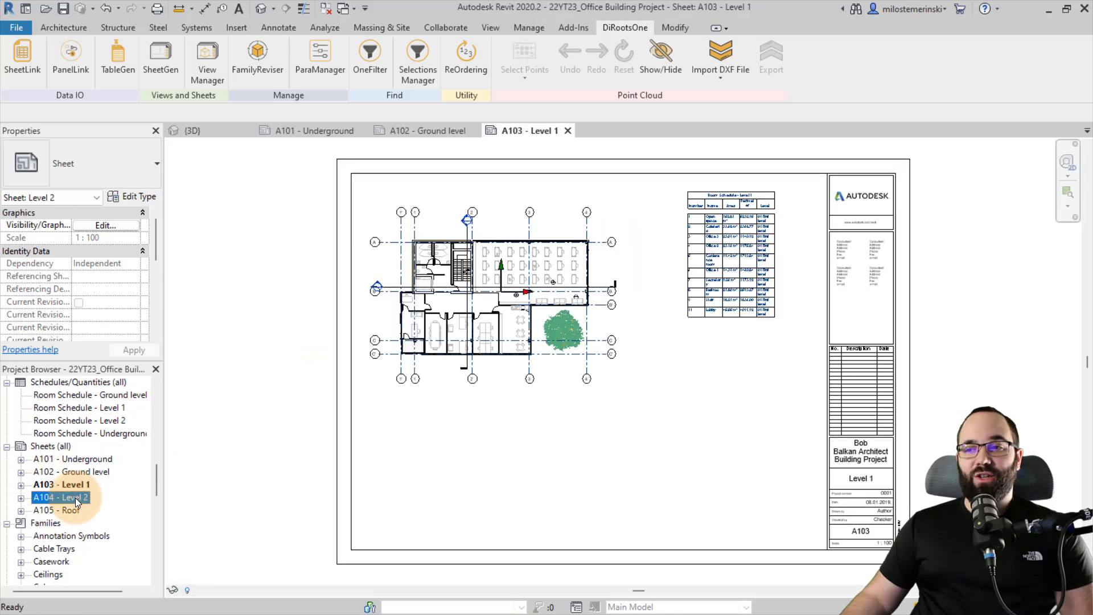
double_click(73, 510)
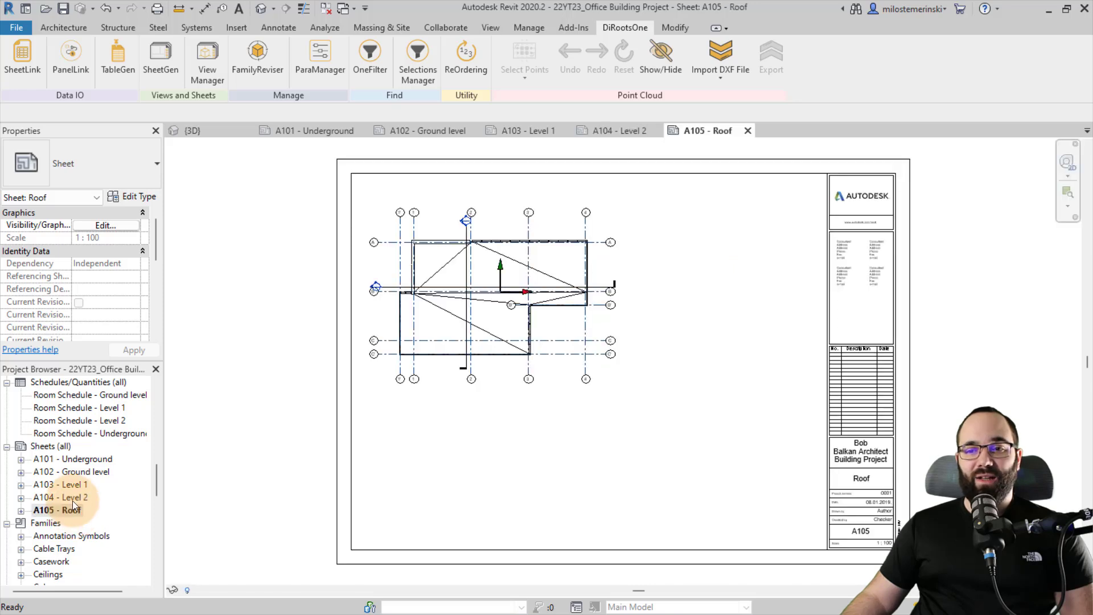
left_click(71, 498)
double_click(73, 499)
Step: Nudge the A103 room schedule slightly down and left, then pan the sheet
left_click(724, 315)
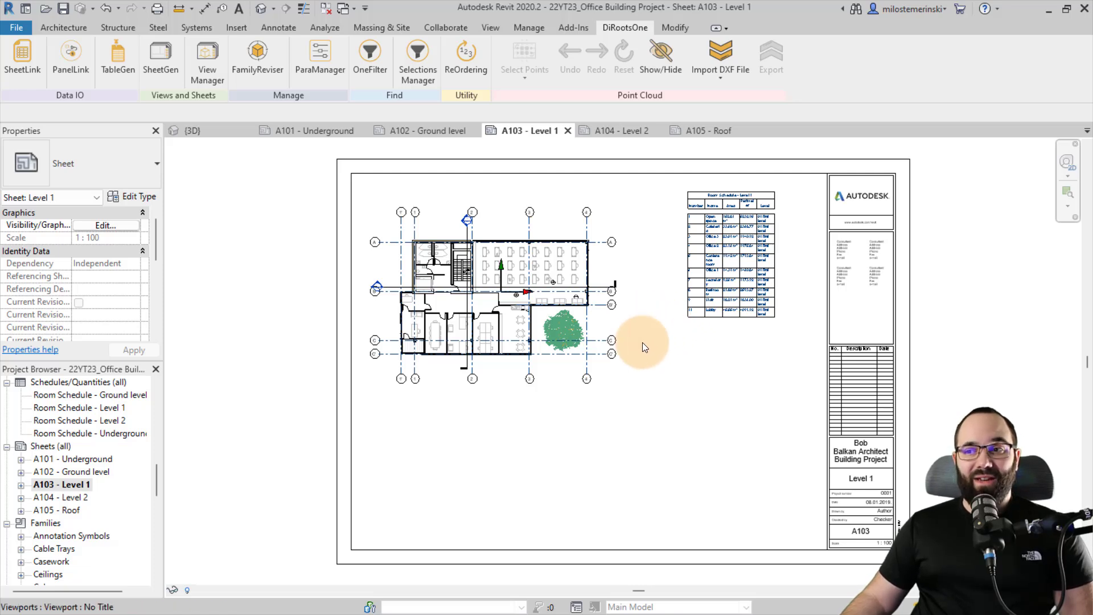
left_click_drag(702, 299, 696, 320)
left_click(693, 393)
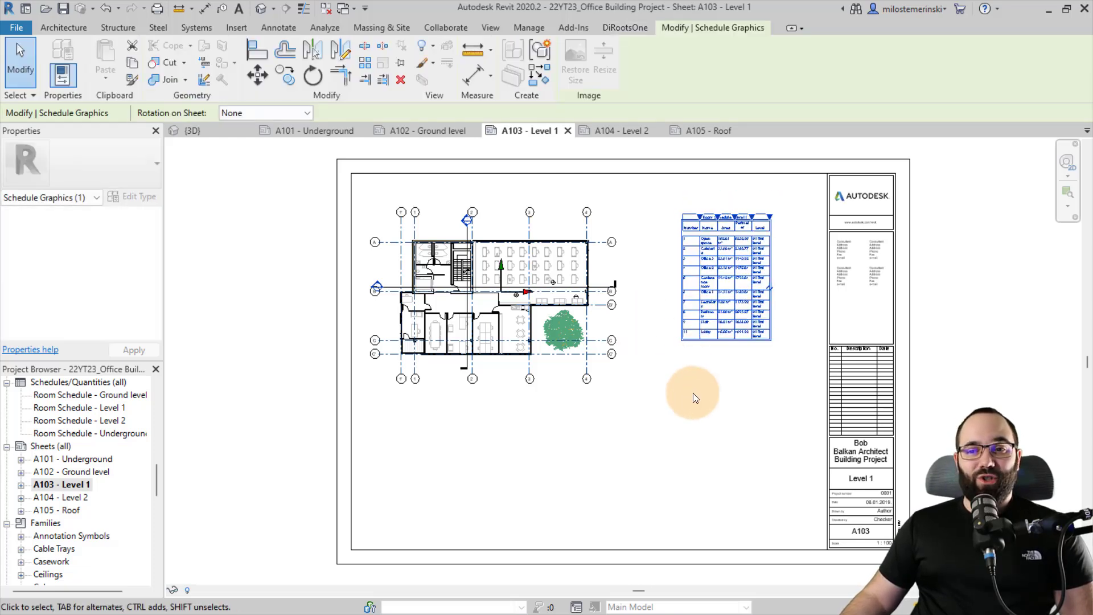
middle_click_drag(690, 385, 593, 387)
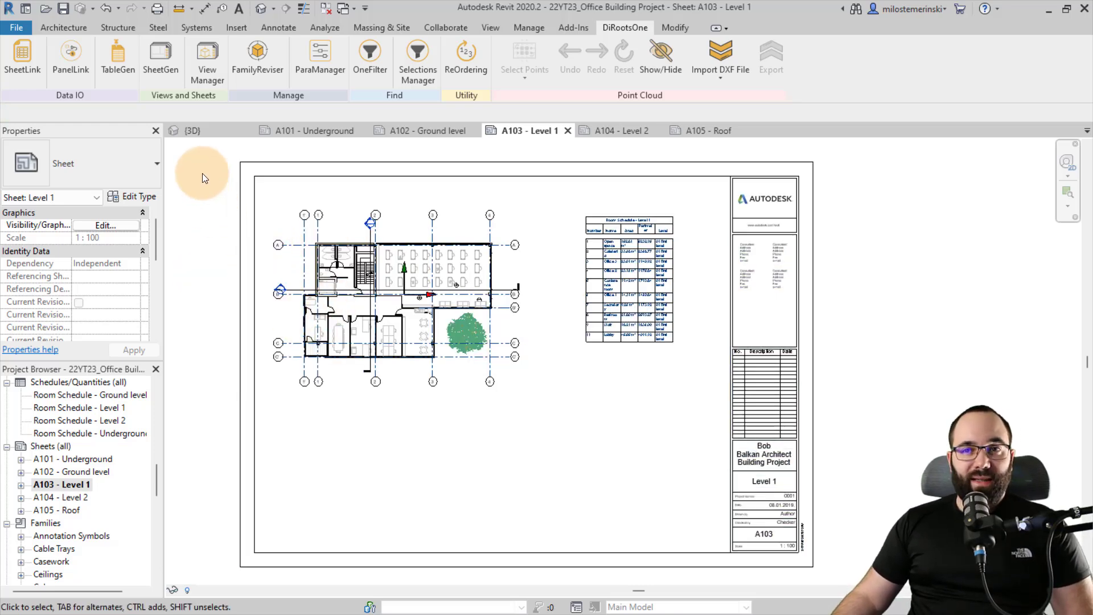
Step: Open DiRoots View Manager listing the project's 41 views
left_click(210, 73)
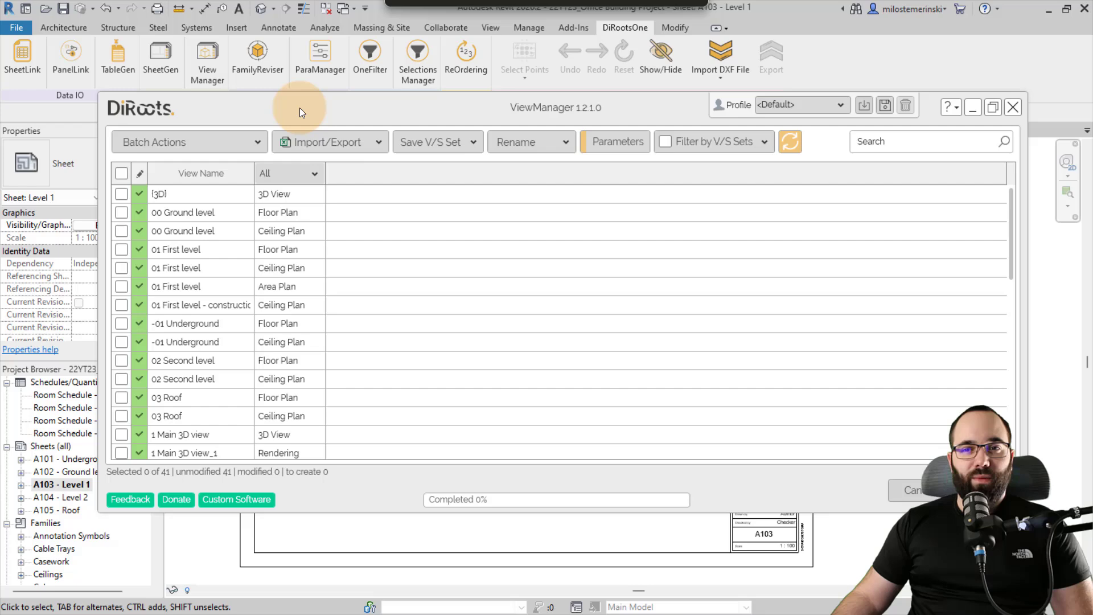
left_click_drag(282, 99, 280, 99)
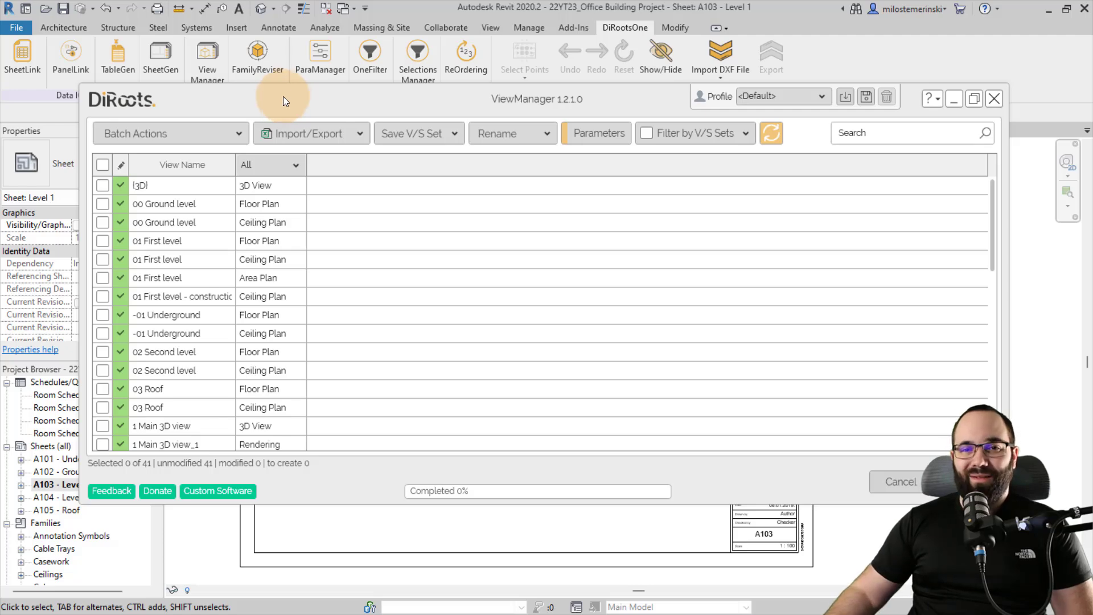
left_click_drag(338, 97, 322, 86)
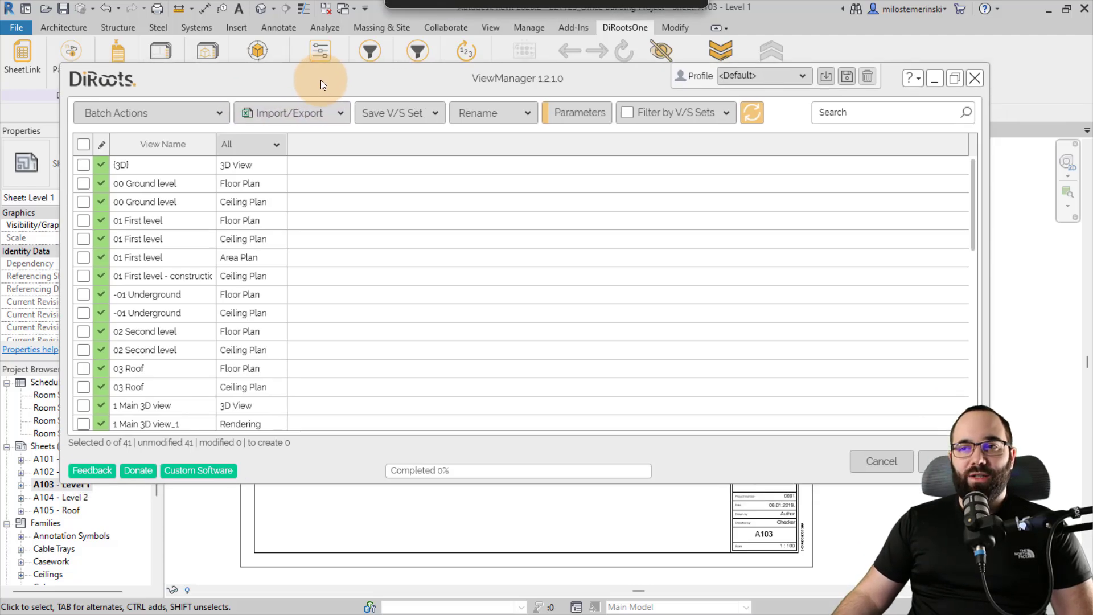
scroll(231, 242, "down", 5)
scroll(231, 241, "down", 3)
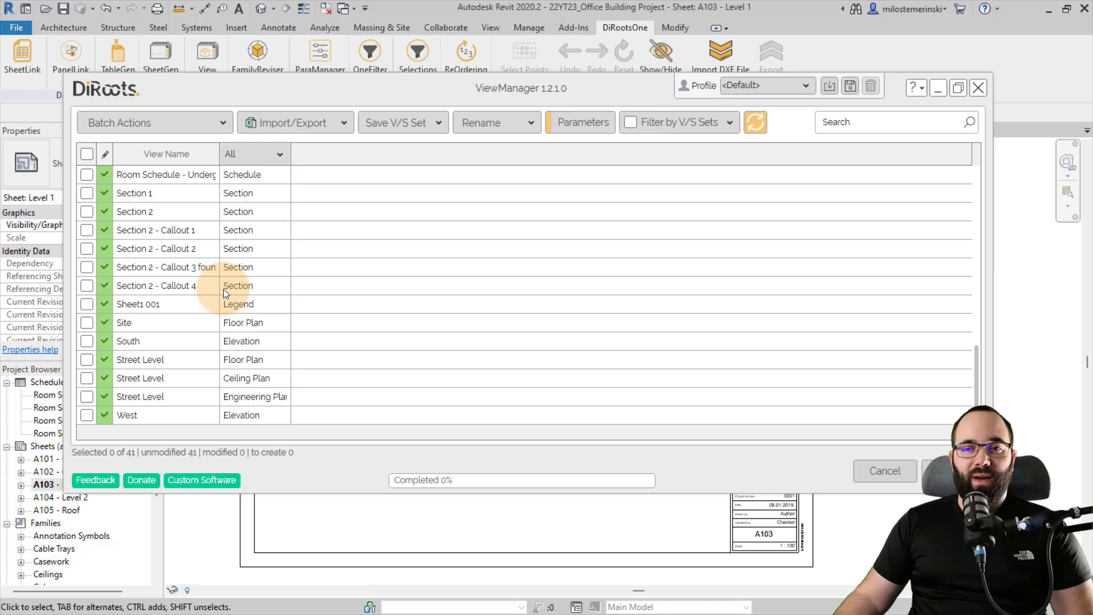
scroll(223, 288, "up", 9)
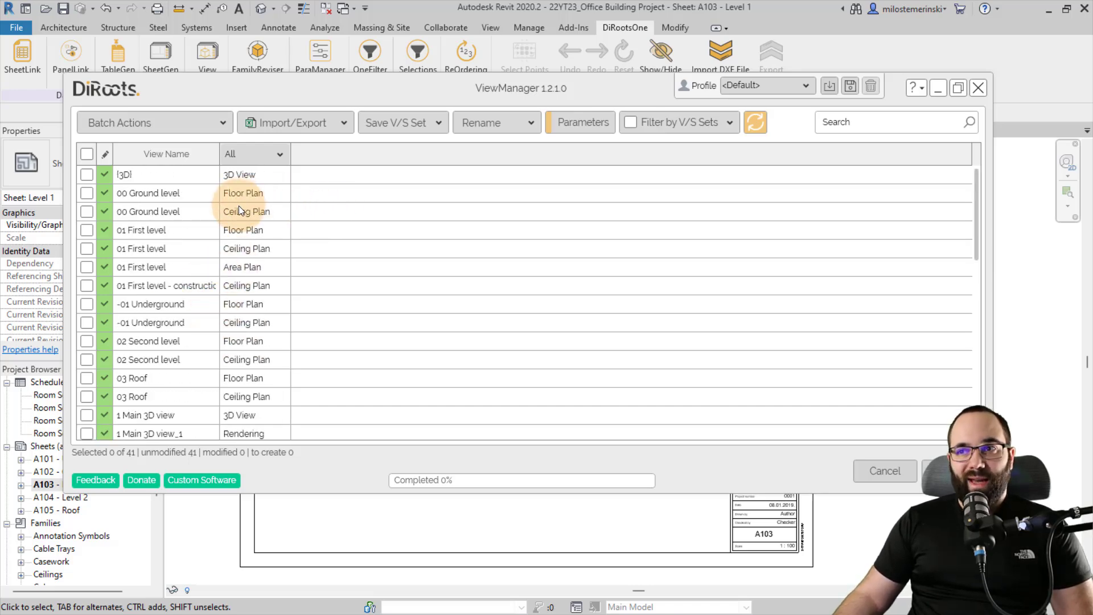
Step: Add every view parameter, Annotation Crop through Visual Style, as displayed columns
left_click(583, 121)
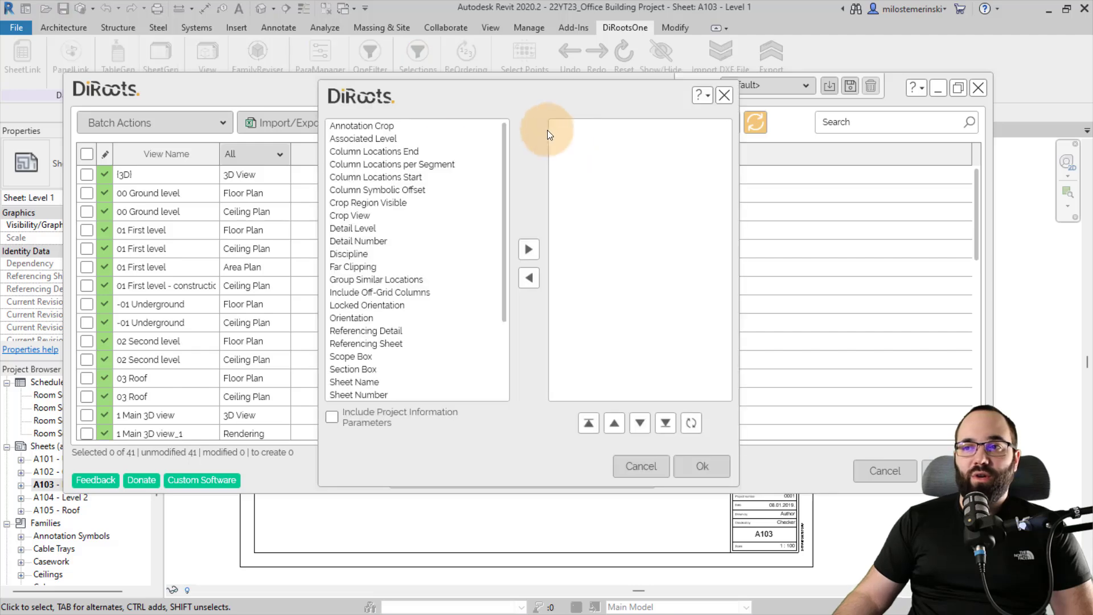
left_click(367, 126)
scroll(375, 292, "down", 3)
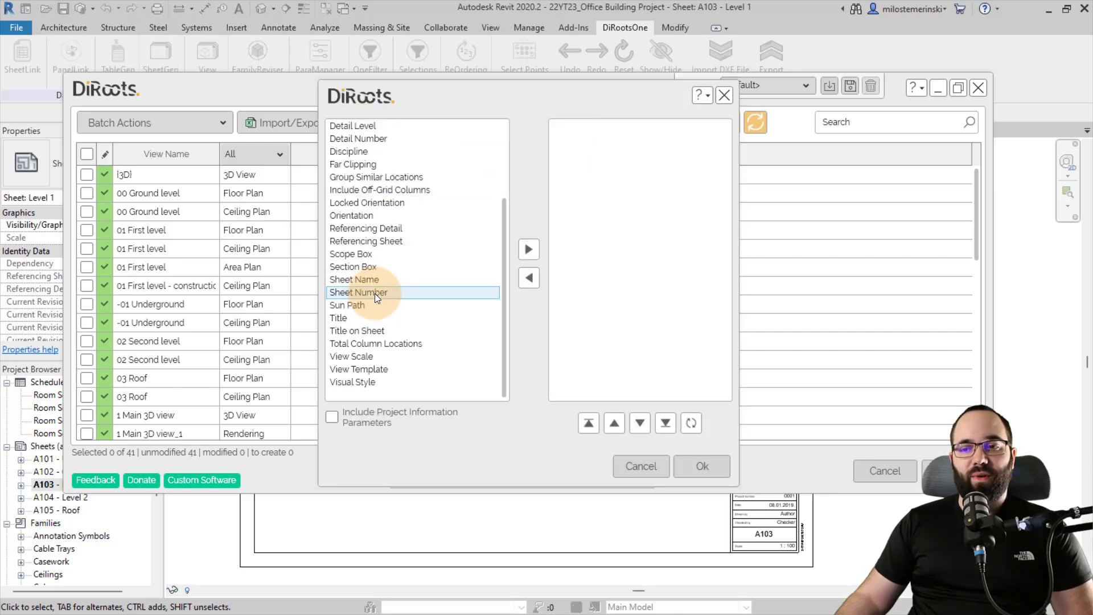
left_click(359, 382, "shift")
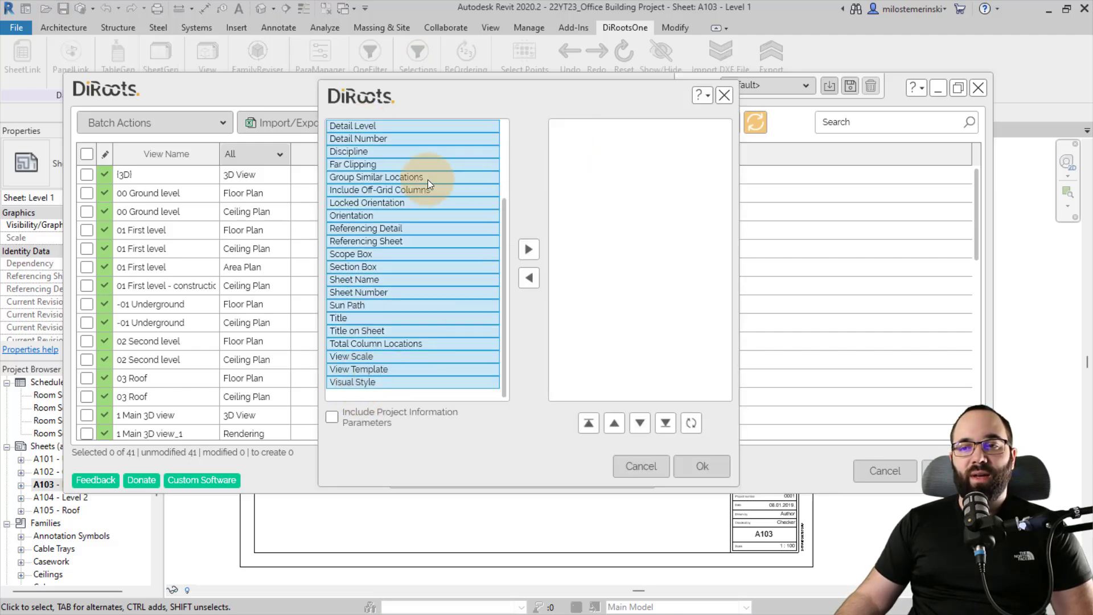
left_click(522, 253)
left_click(706, 468)
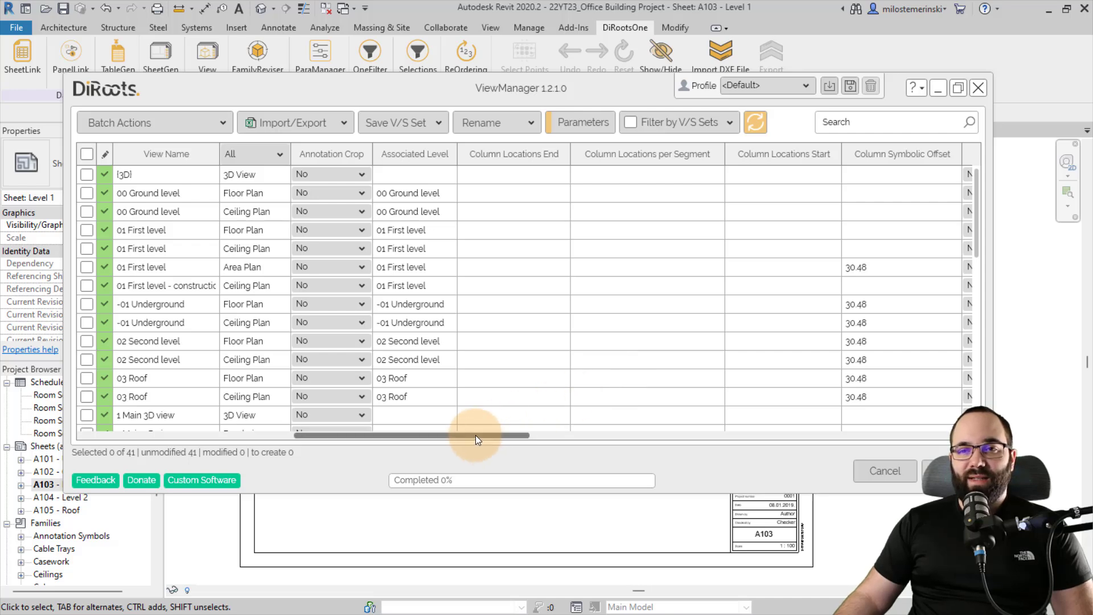
Step: Set the View Template of 01 First level to Architectural Plan
left_click_drag(476, 435, 521, 435)
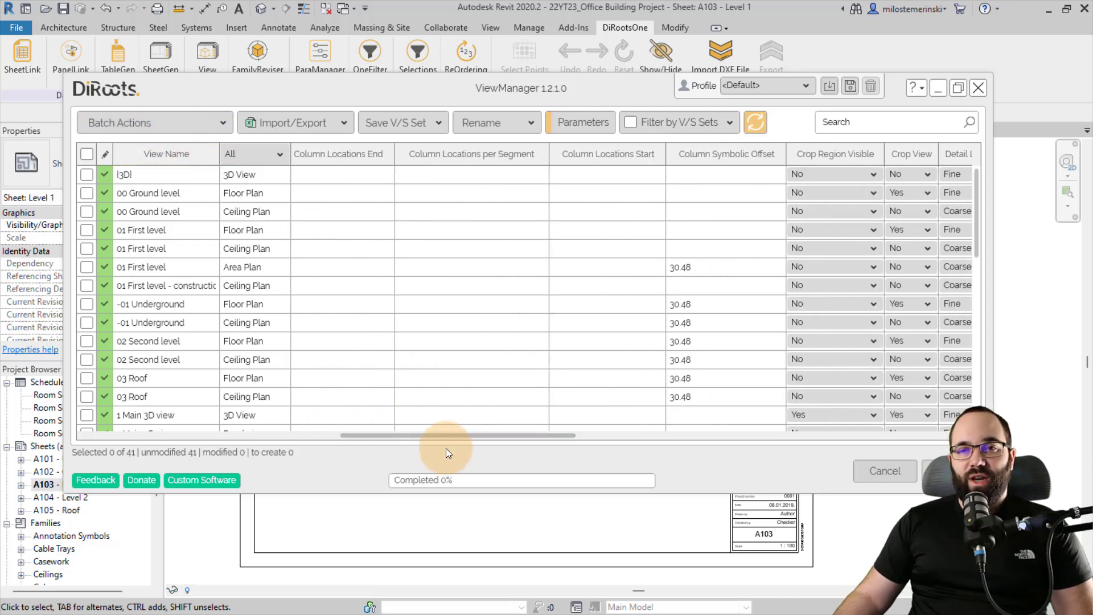
left_click_drag(427, 435, 832, 433)
scroll(540, 351, "down", 5)
scroll(545, 370, "up", 5)
scroll(552, 422, "down", 3)
scroll(803, 214, "up", 2)
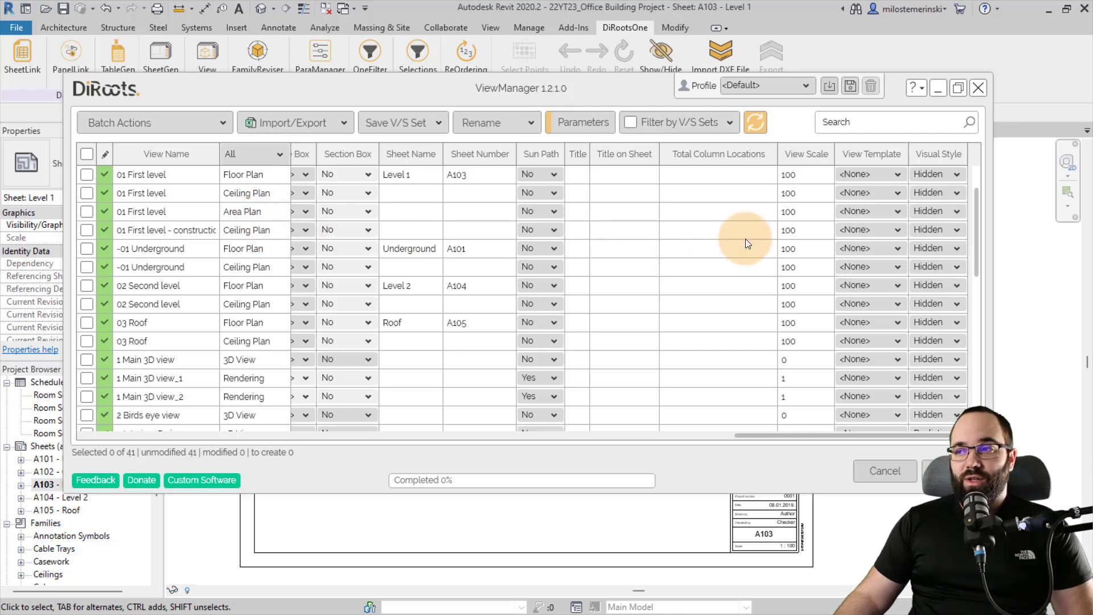
left_click(876, 176)
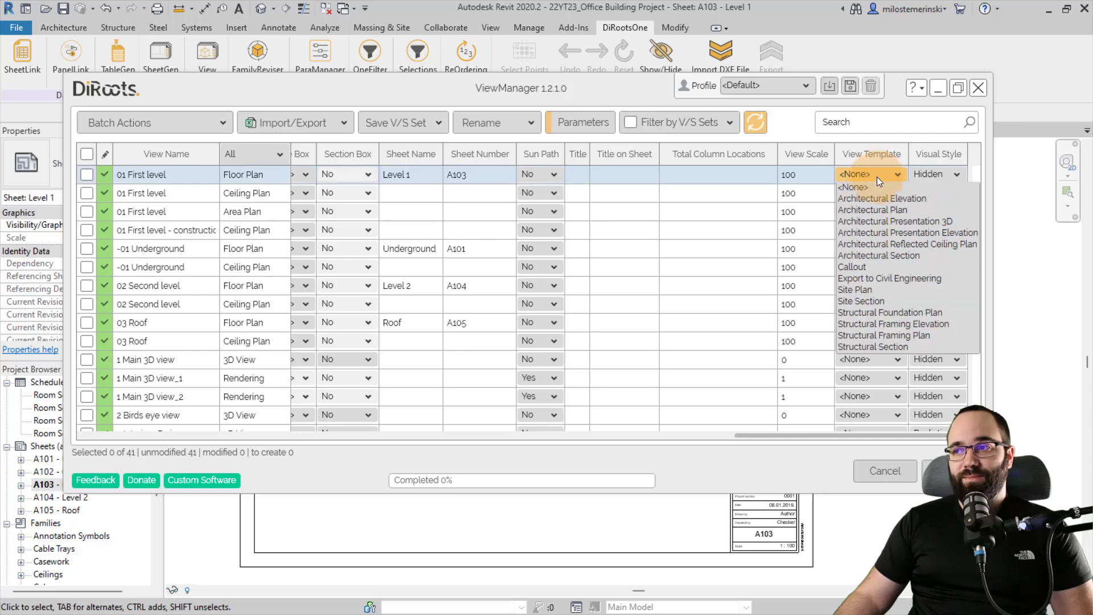
left_click(865, 211)
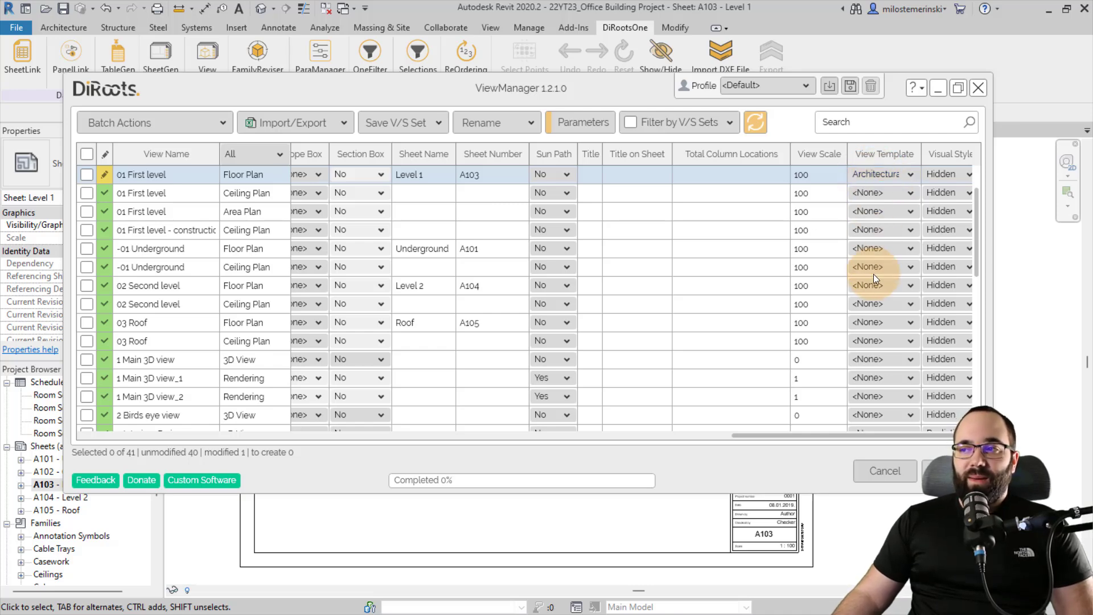
Step: Set 1 Main 3D view's Visual Style to Shaded, apply the changes, and close ViewManager
scroll(265, 356, "down", 1)
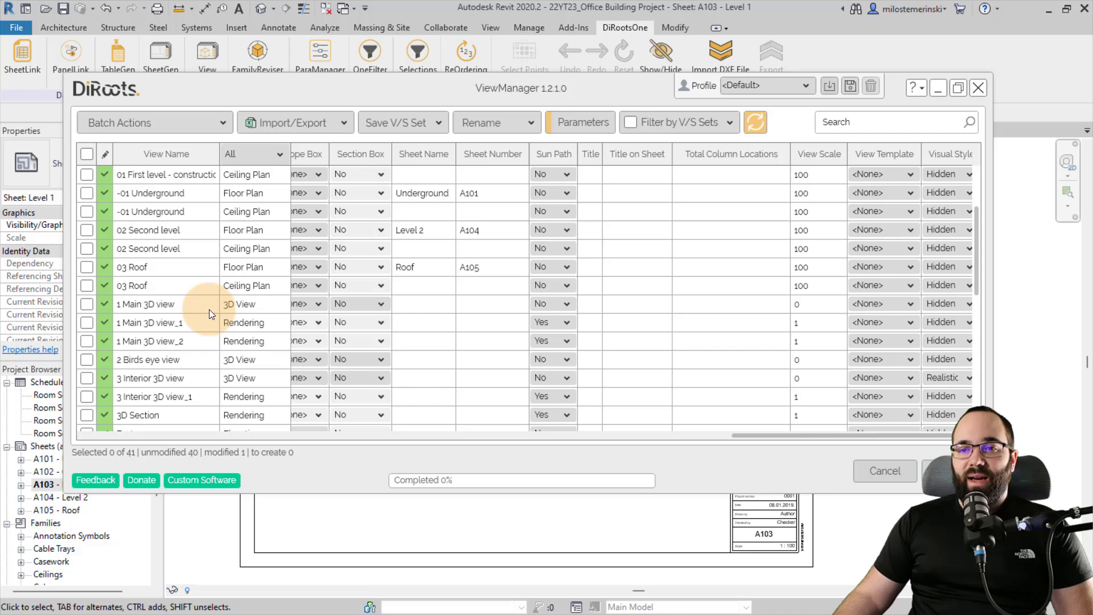
left_click(945, 305)
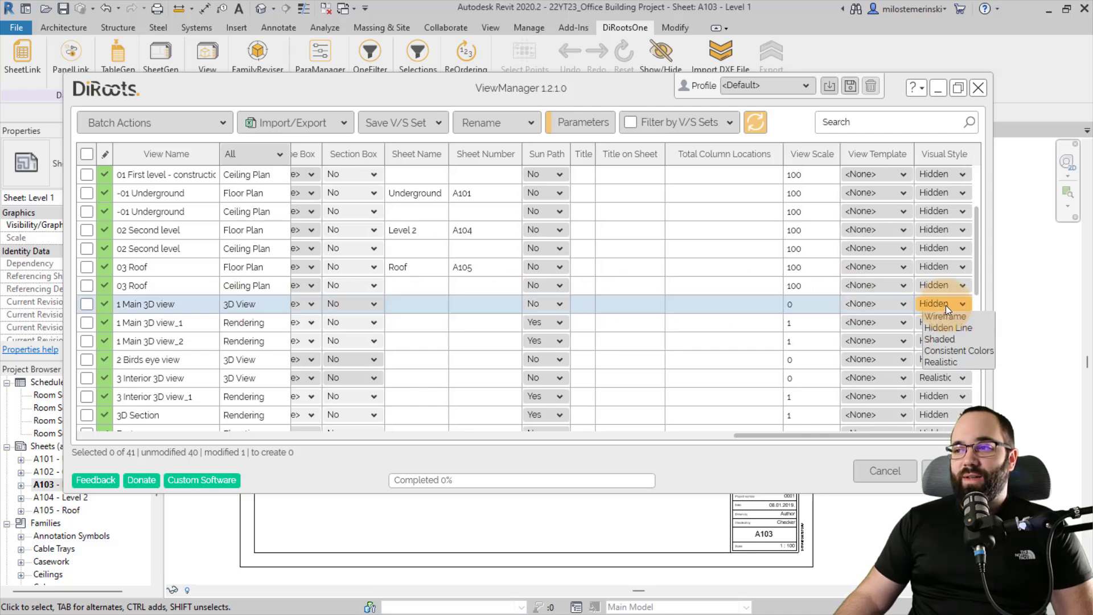
left_click(939, 339)
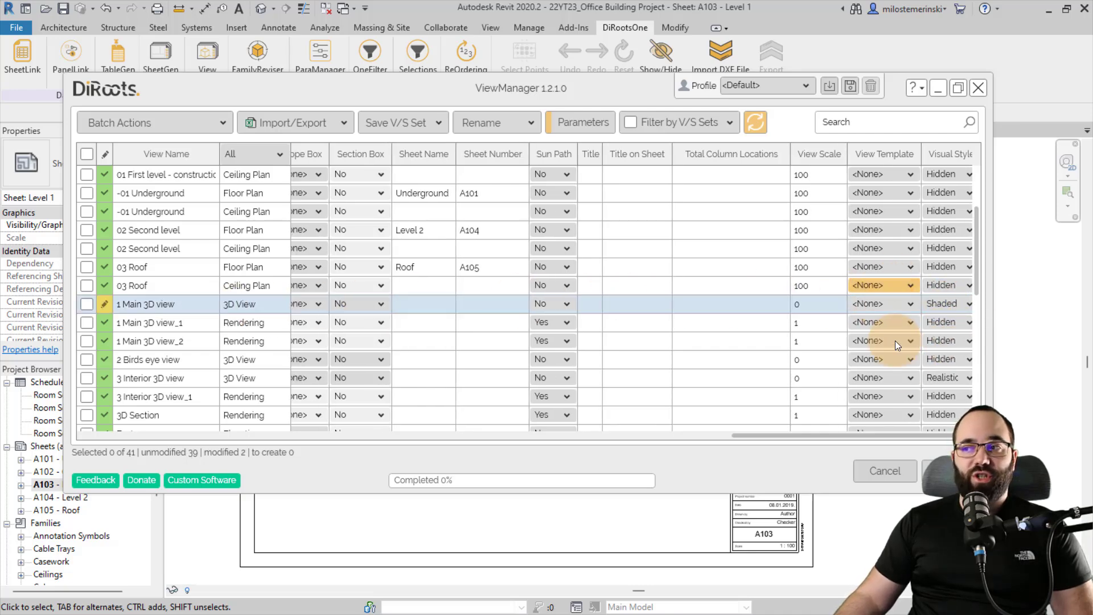
left_click(939, 471)
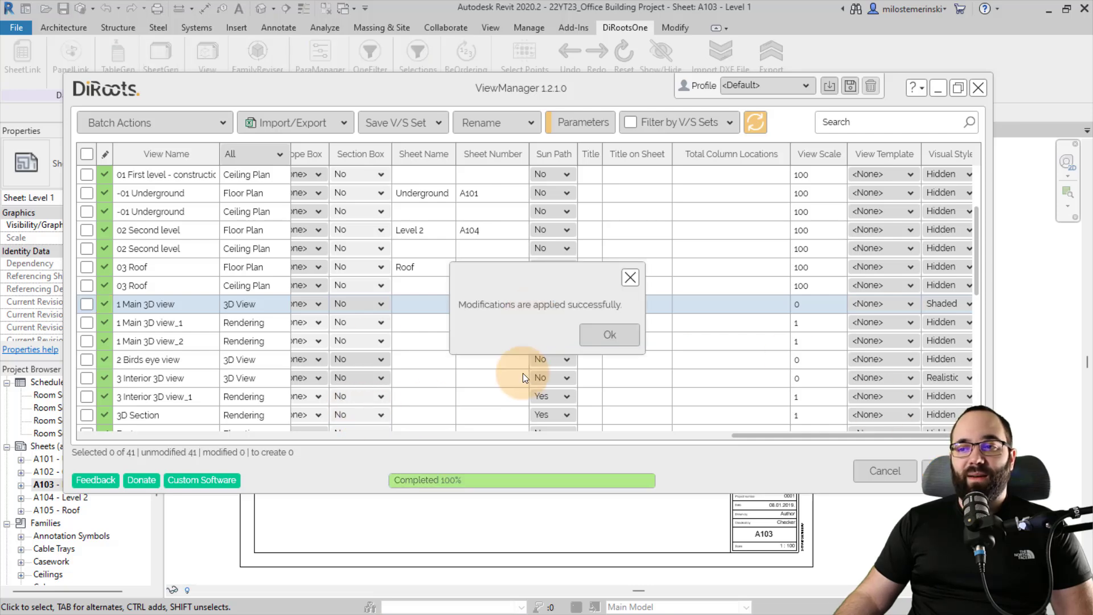
left_click(603, 337)
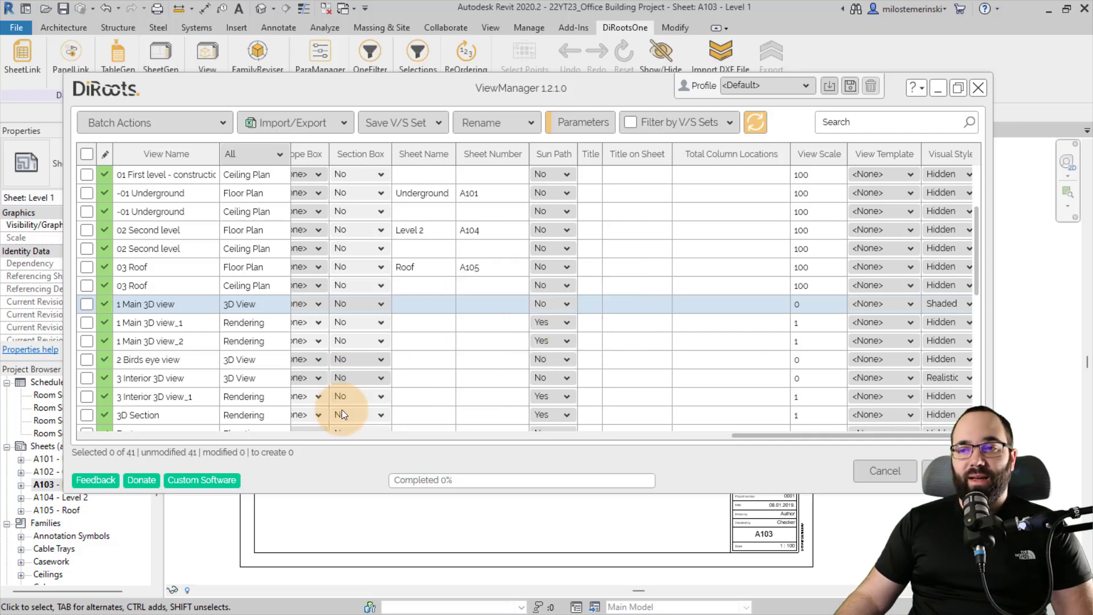
left_click(978, 88)
Step: Open the 3D Section, 3 Interior 3D view_1 and 1 Main 3D view_1 renderings without saving
left_click(442, 457)
scroll(76, 418, "up", 2)
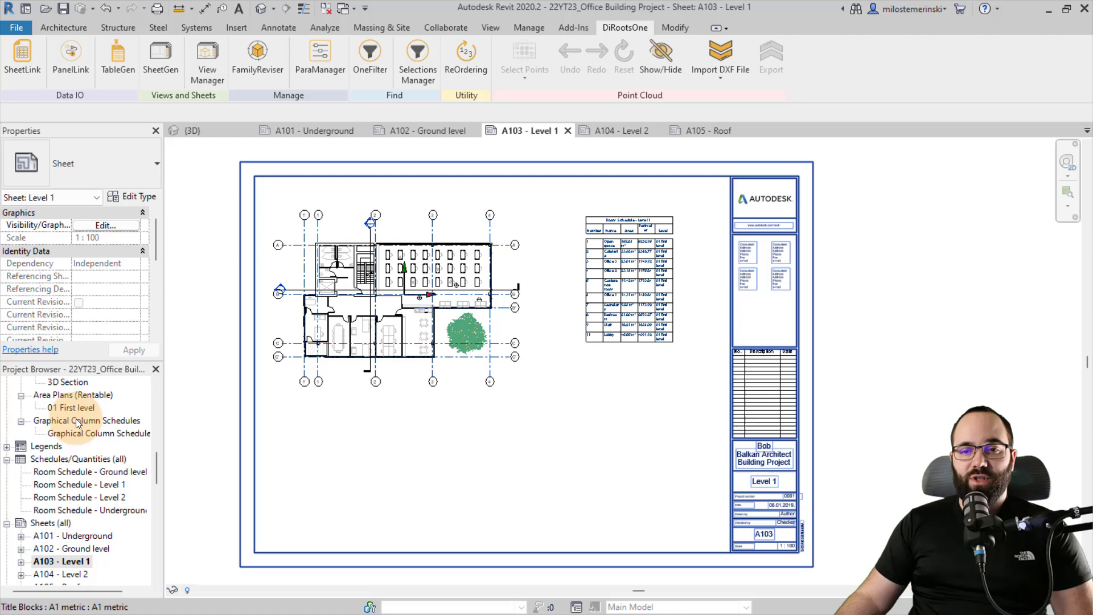
scroll(77, 425, "up", 3)
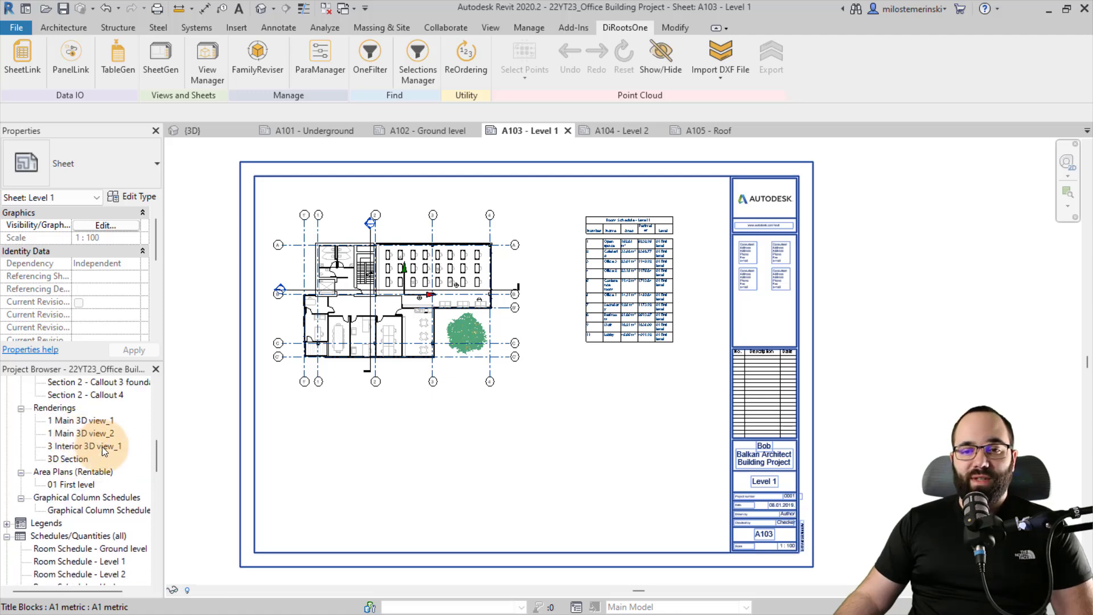
double_click(73, 459)
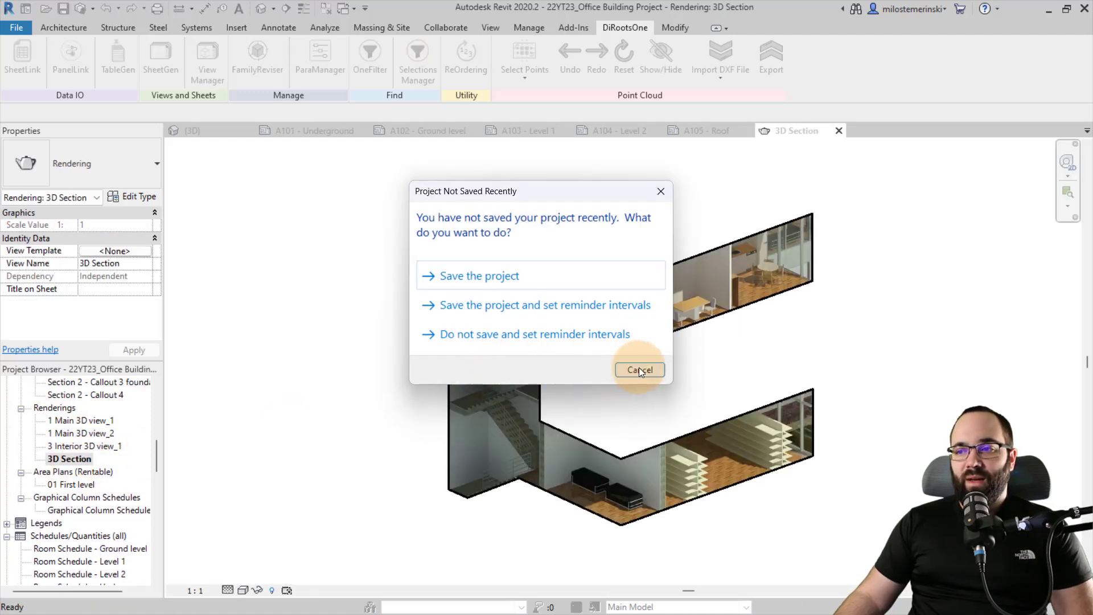
left_click(639, 368)
double_click(77, 449)
double_click(79, 422)
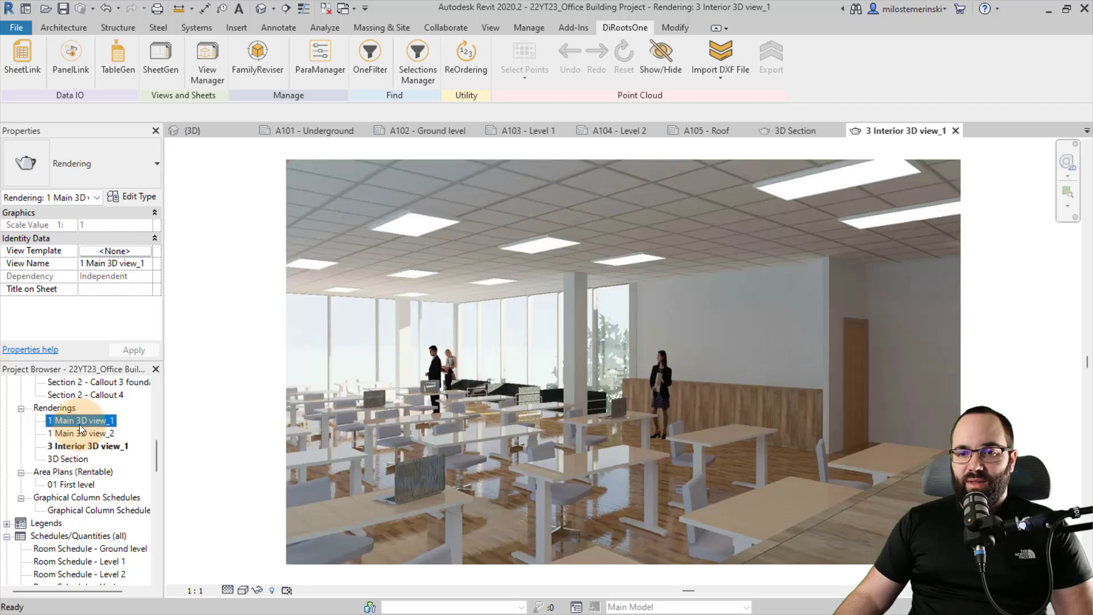
Step: Open {3D}, 3 Interior 3D view, 2 Birds eye view and the shaded 1 Main 3D view
scroll(77, 441, "up", 5)
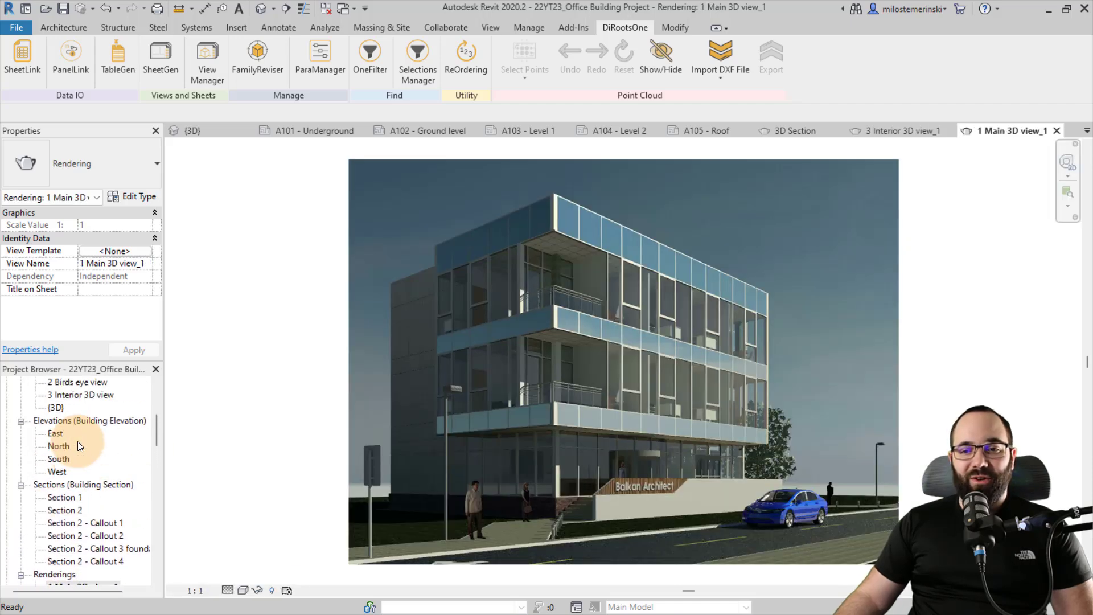
double_click(57, 421)
middle_click_drag(396, 272, 496, 319, "shift")
scroll(218, 287, "up", 3)
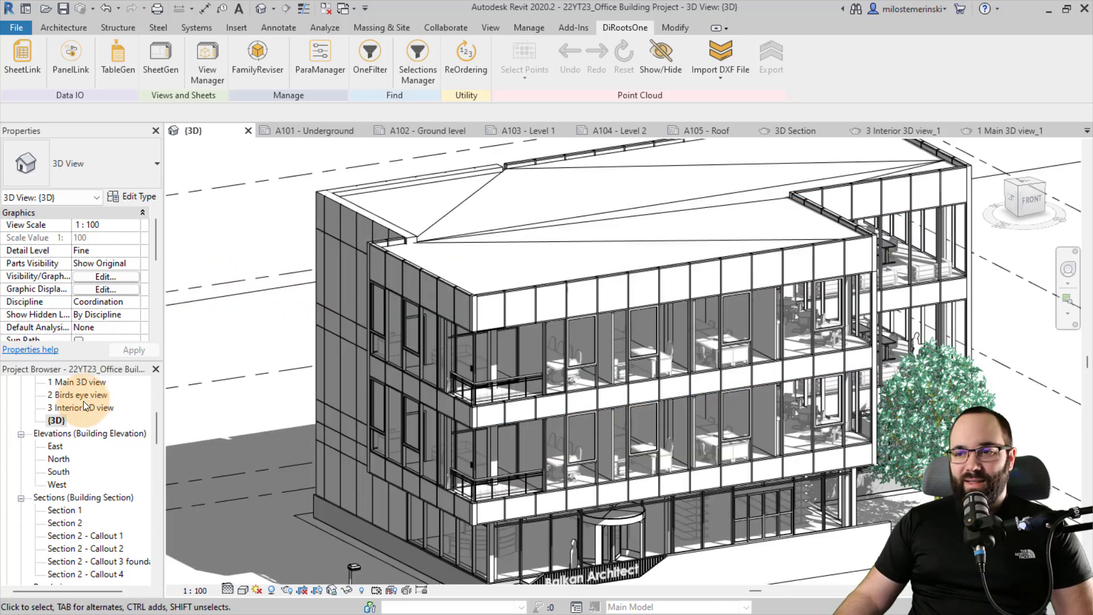
double_click(85, 406)
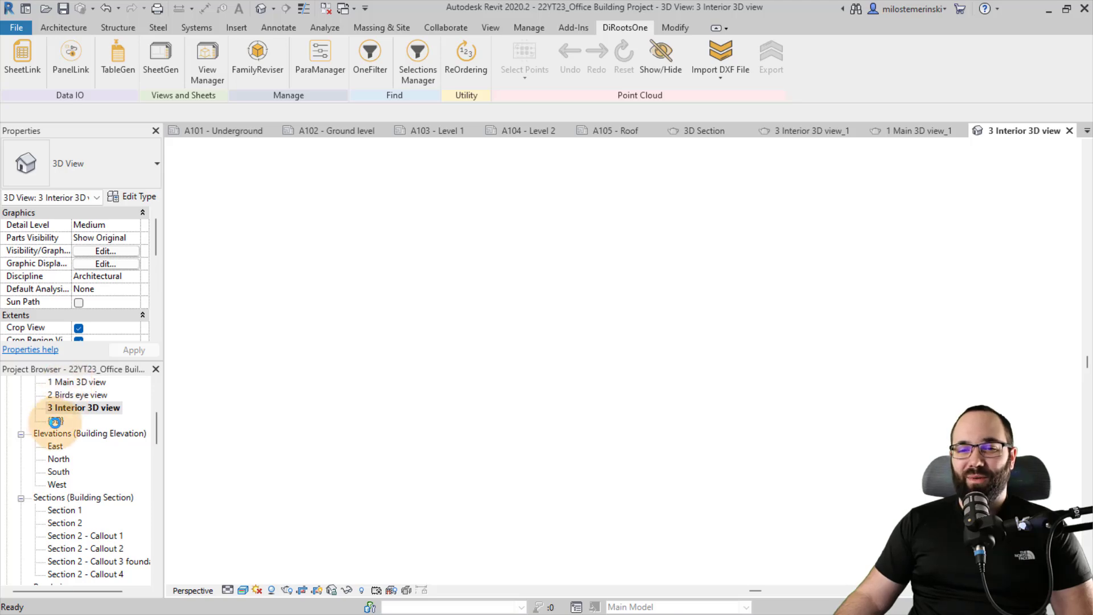
double_click(78, 394)
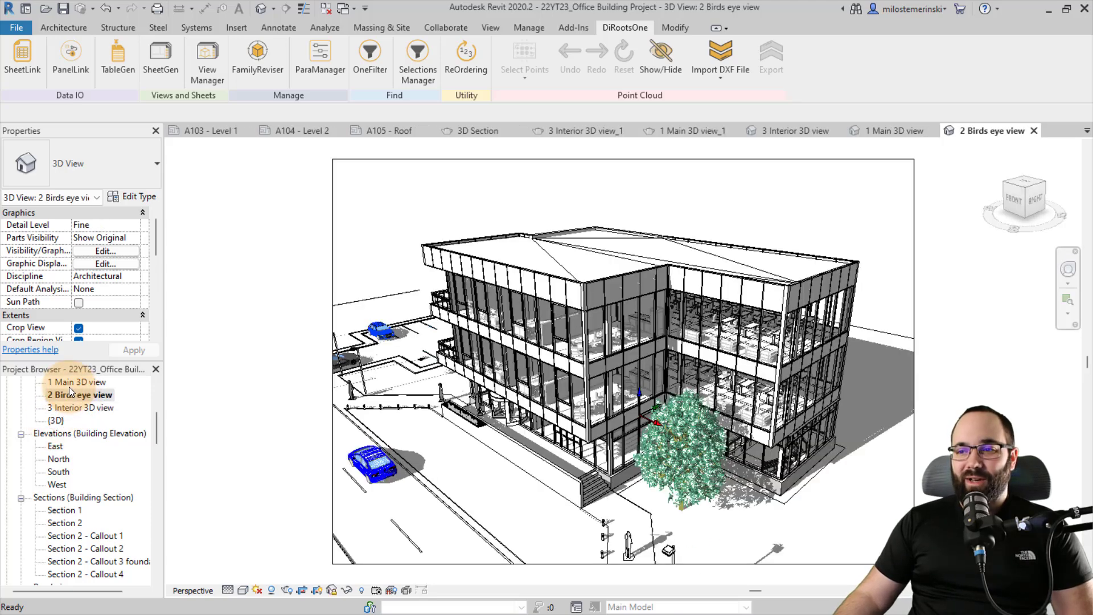
double_click(69, 386)
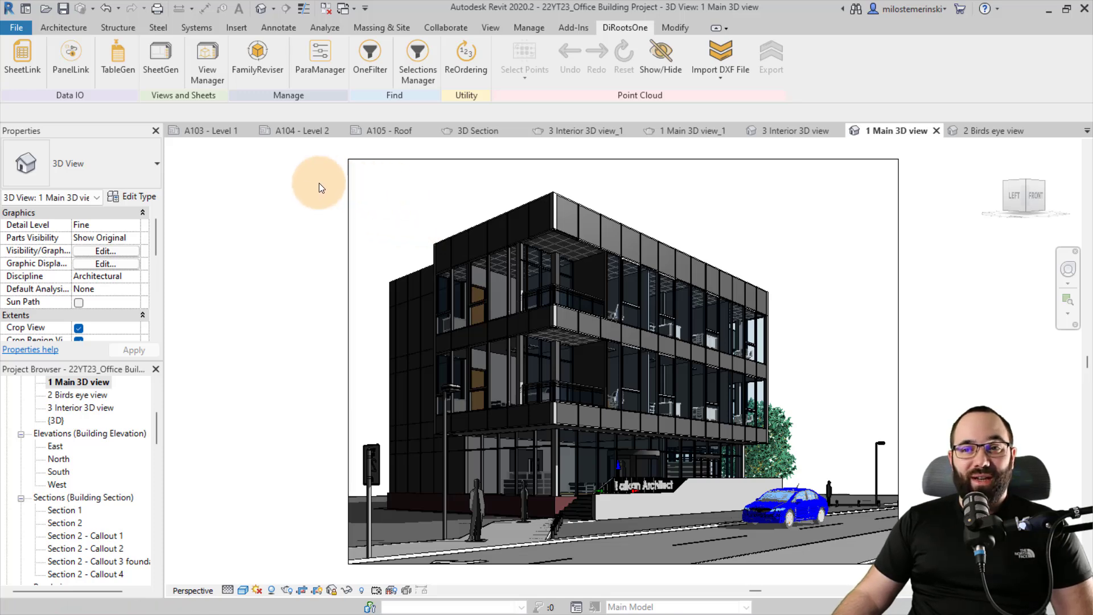
left_click(209, 86)
left_click_drag(352, 122, 348, 116)
left_click(994, 108)
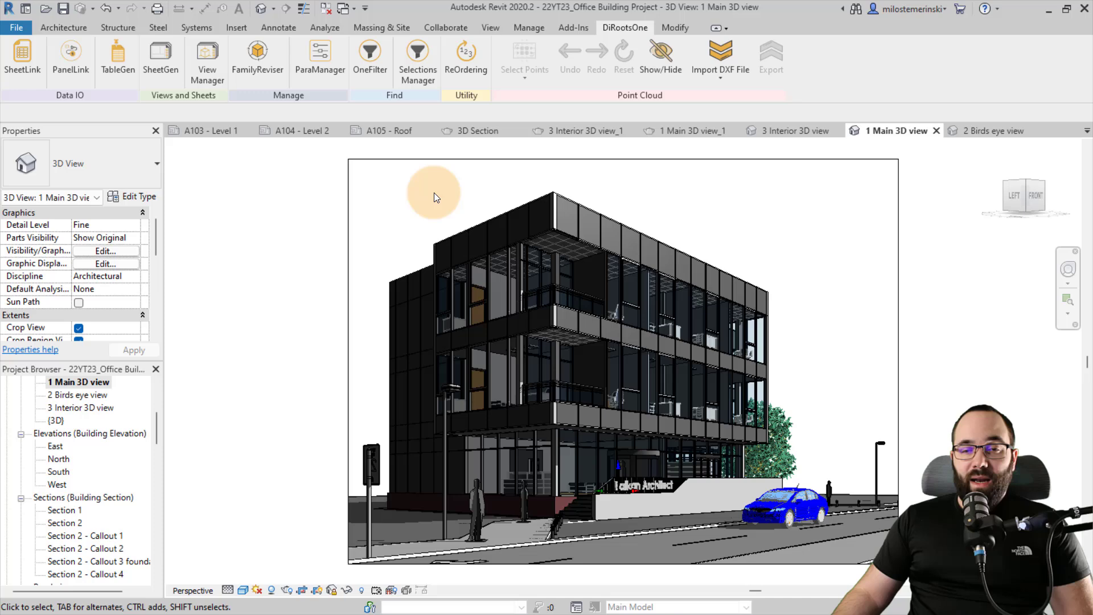
Step: Launch FamilyReviser and tick the Doors category to list five door families for export
left_click(273, 67)
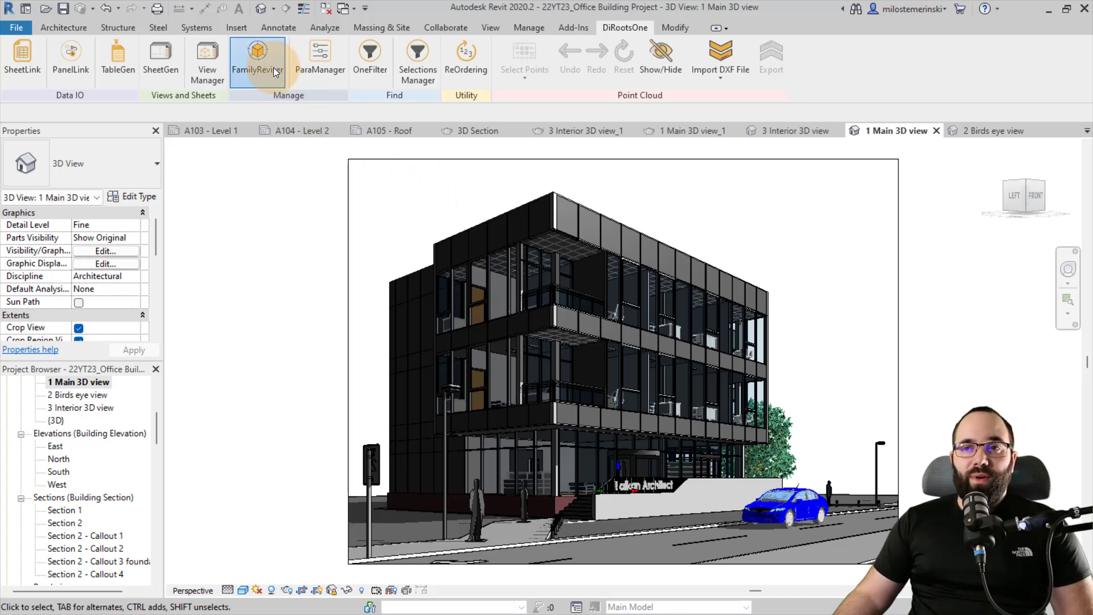
left_click_drag(311, 64, 262, 53)
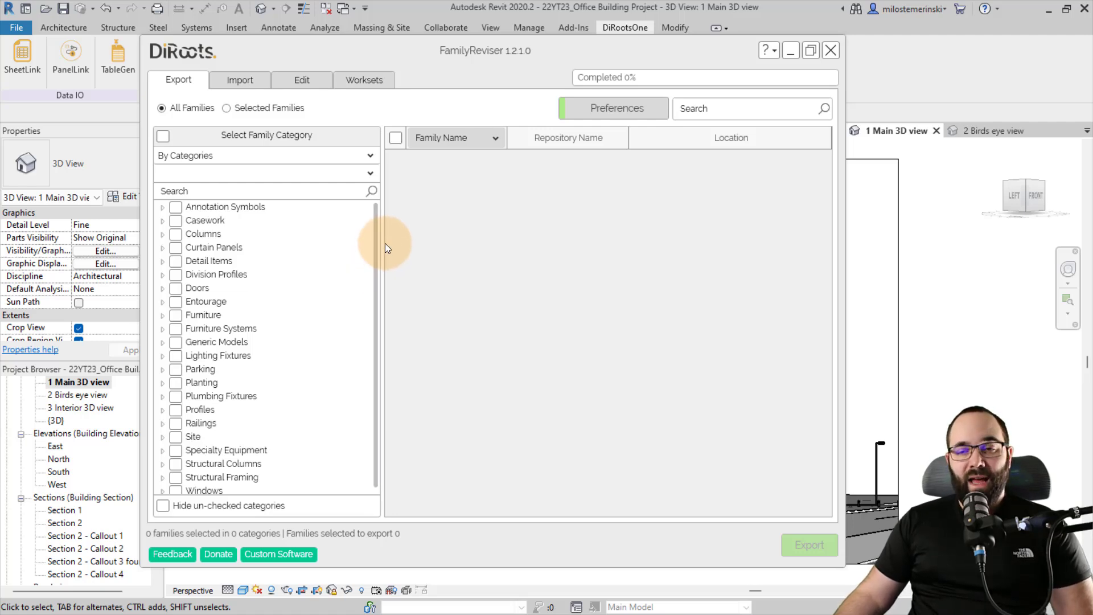
left_click(178, 288)
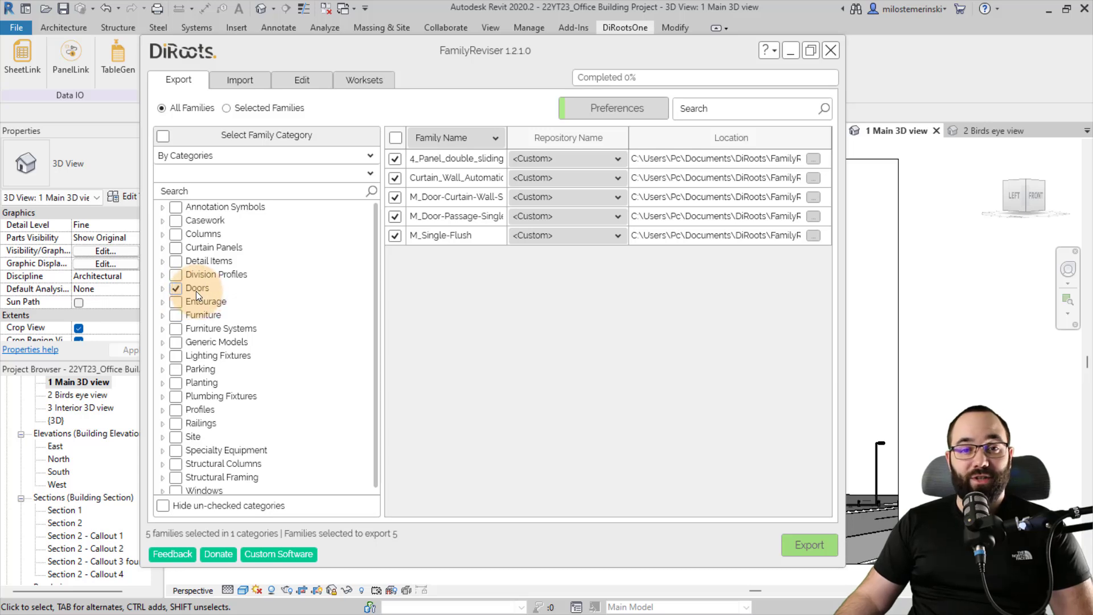
Step: Create a Door folder under FamilyReviser\Families and save it as a repository
left_click(615, 108)
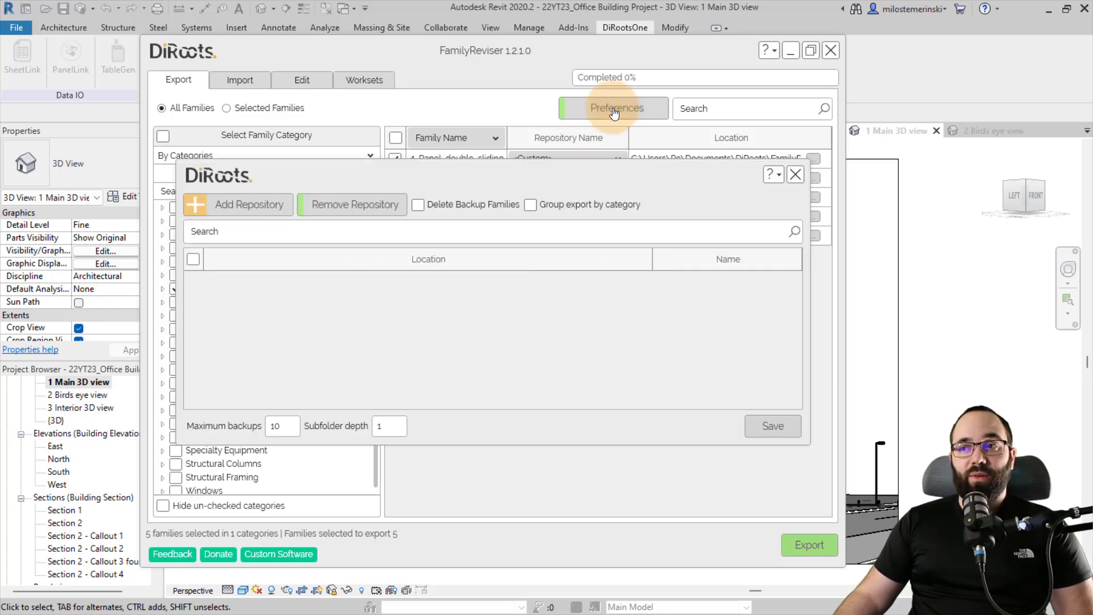
left_click_drag(510, 172, 522, 149)
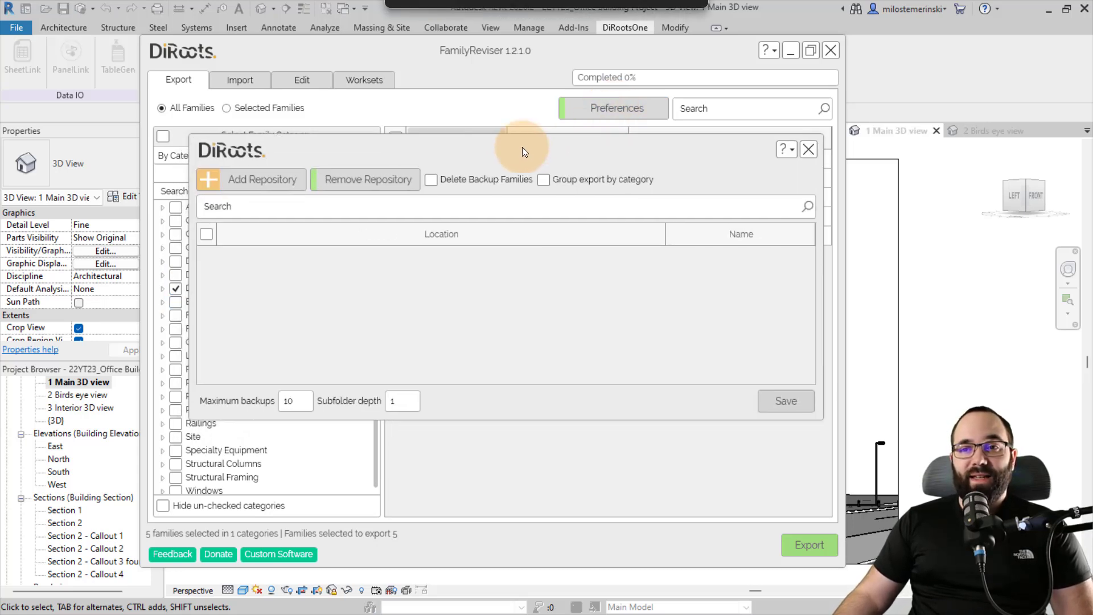
left_click(256, 183)
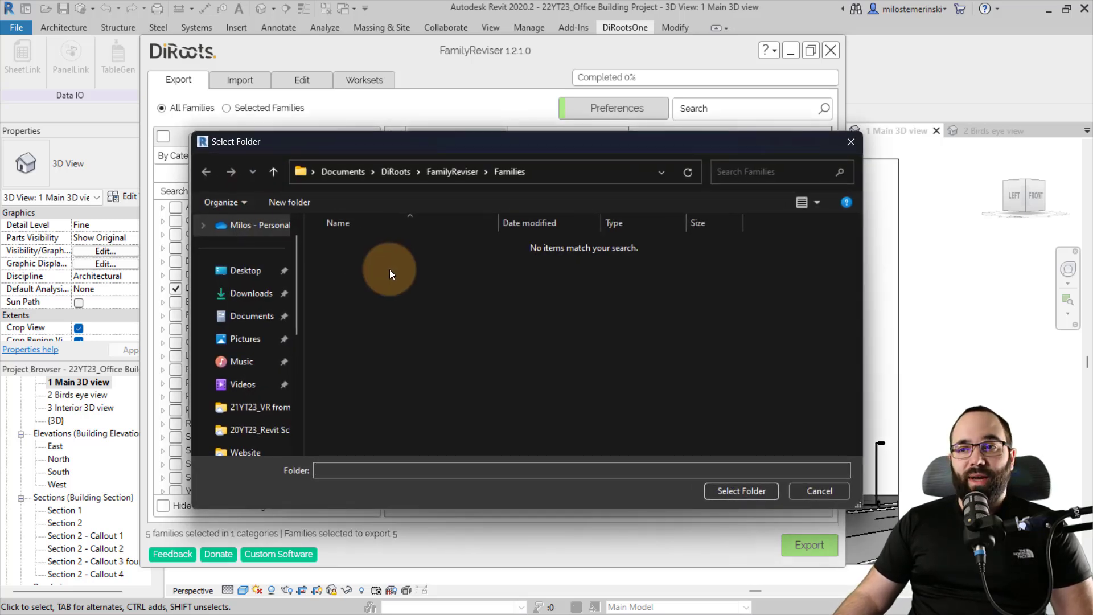
right_click(390, 272)
mouse_move(466, 401)
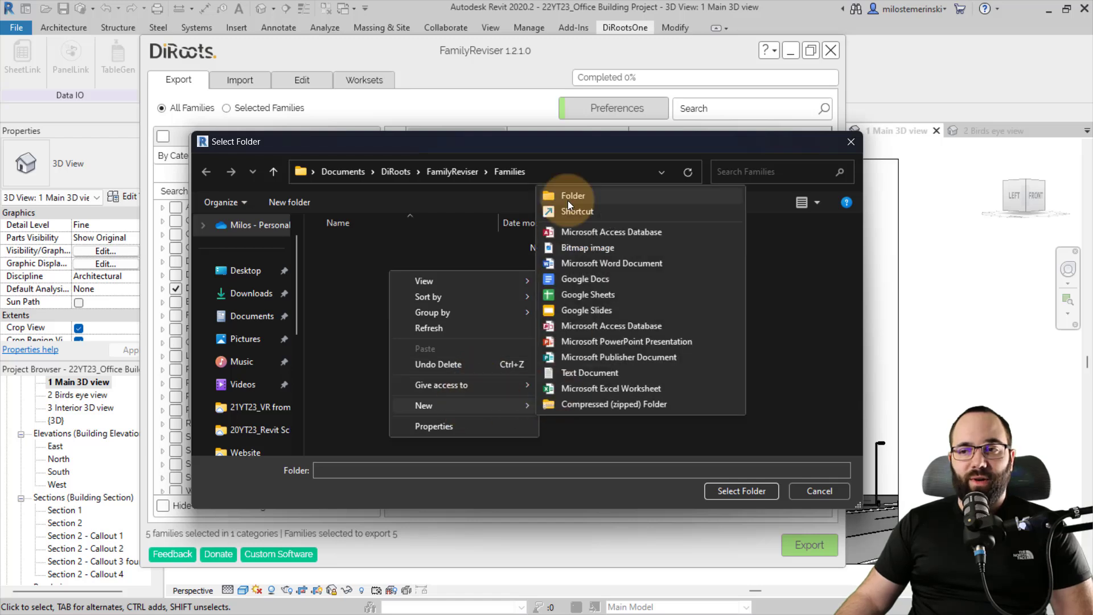
left_click(568, 196)
type("Door")
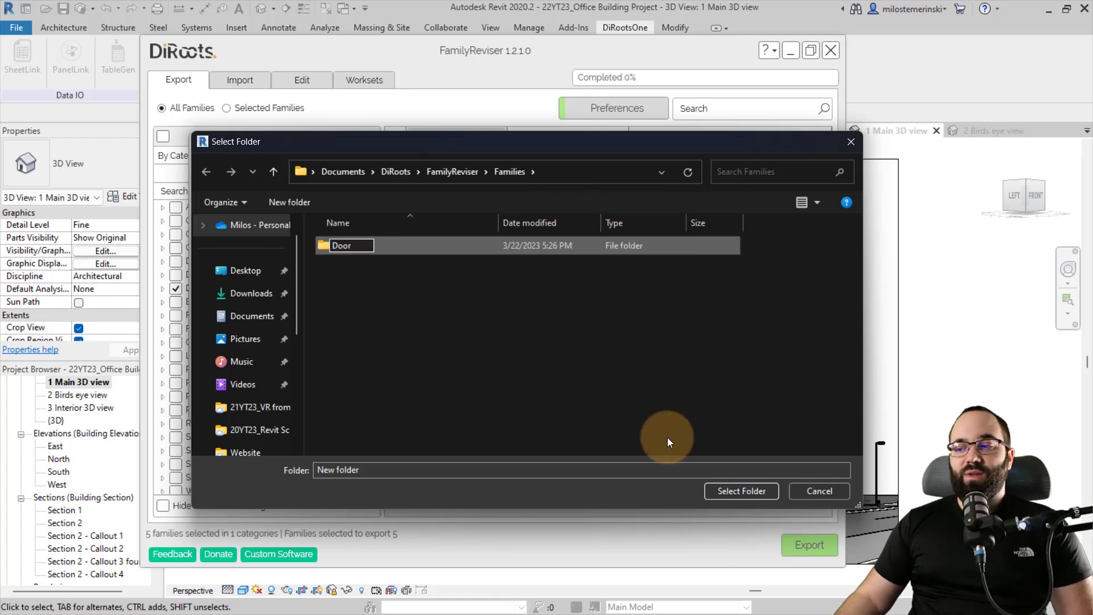
key("Return")
left_click(736, 490)
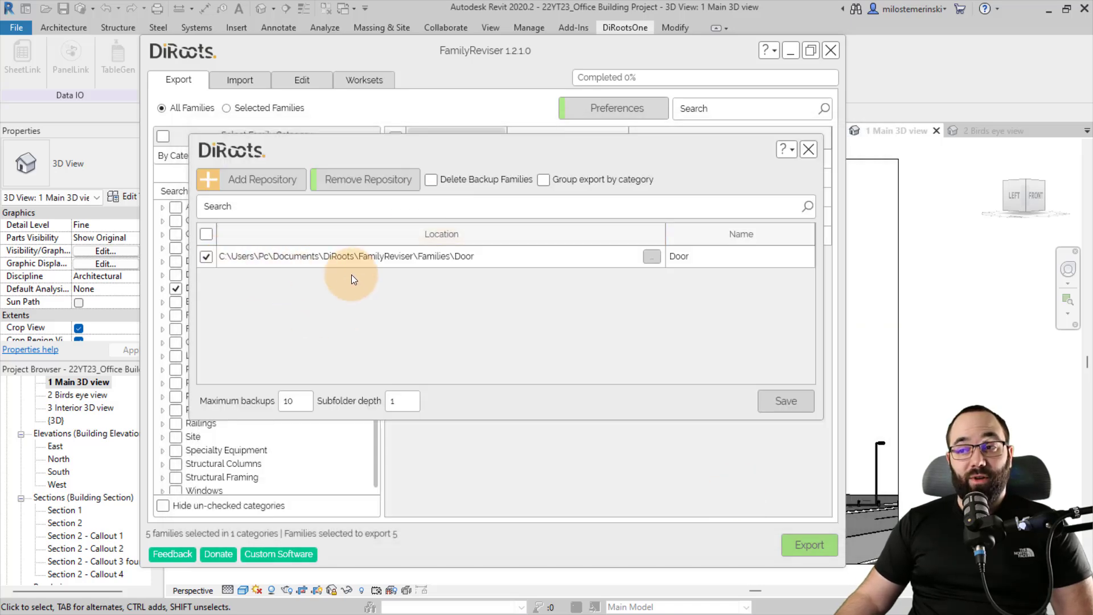
left_click(783, 403)
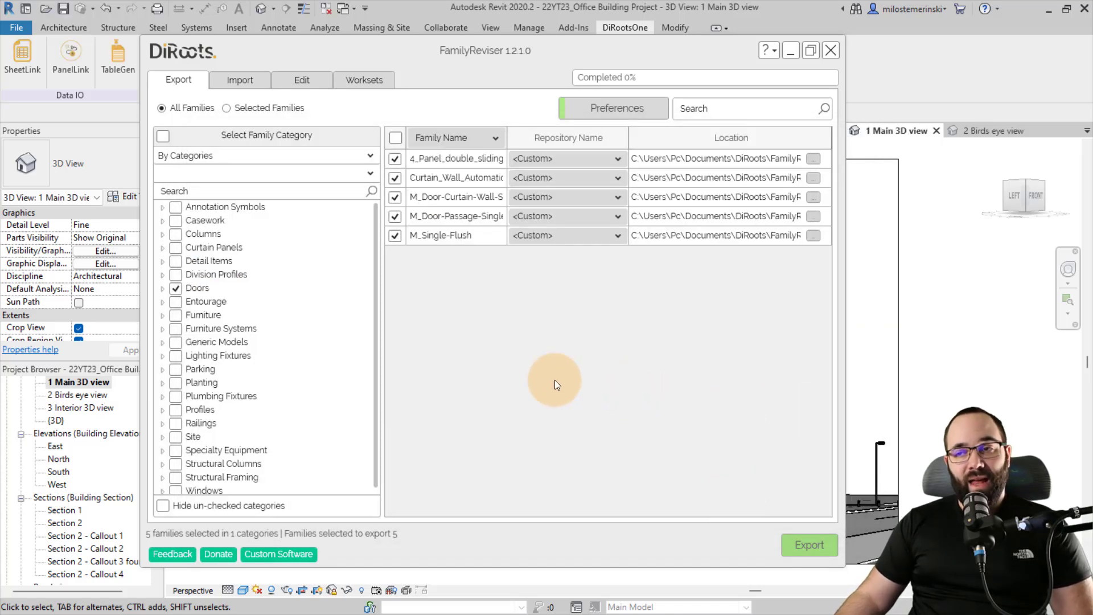
Step: Set the Repository Name of all five door families to Door
left_click(544, 163)
left_click(535, 187)
left_click(542, 178)
left_click(535, 206)
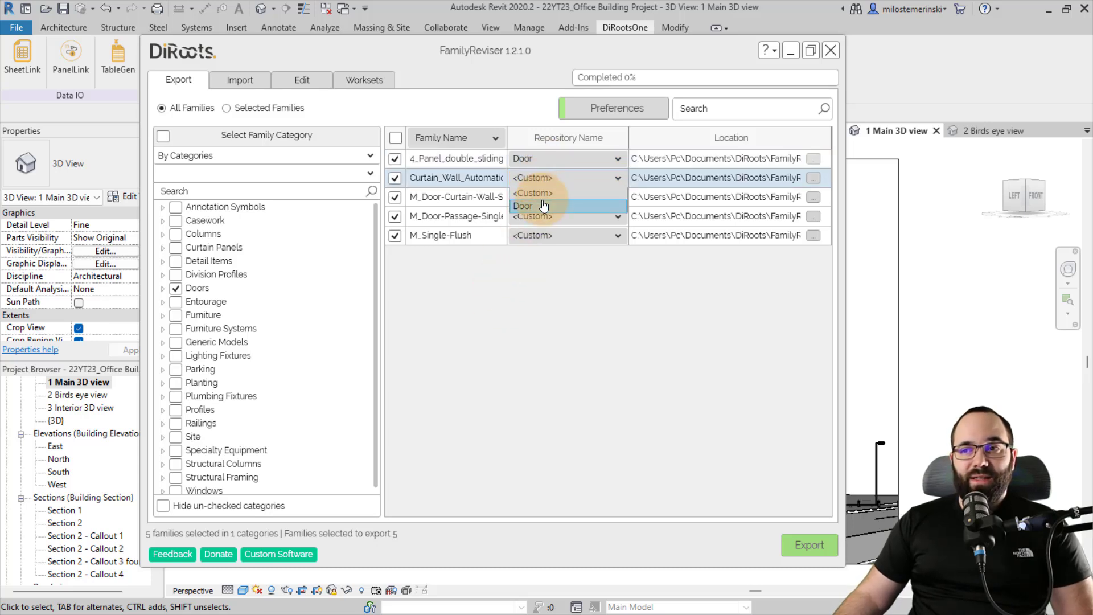
left_click(536, 198)
left_click(536, 225)
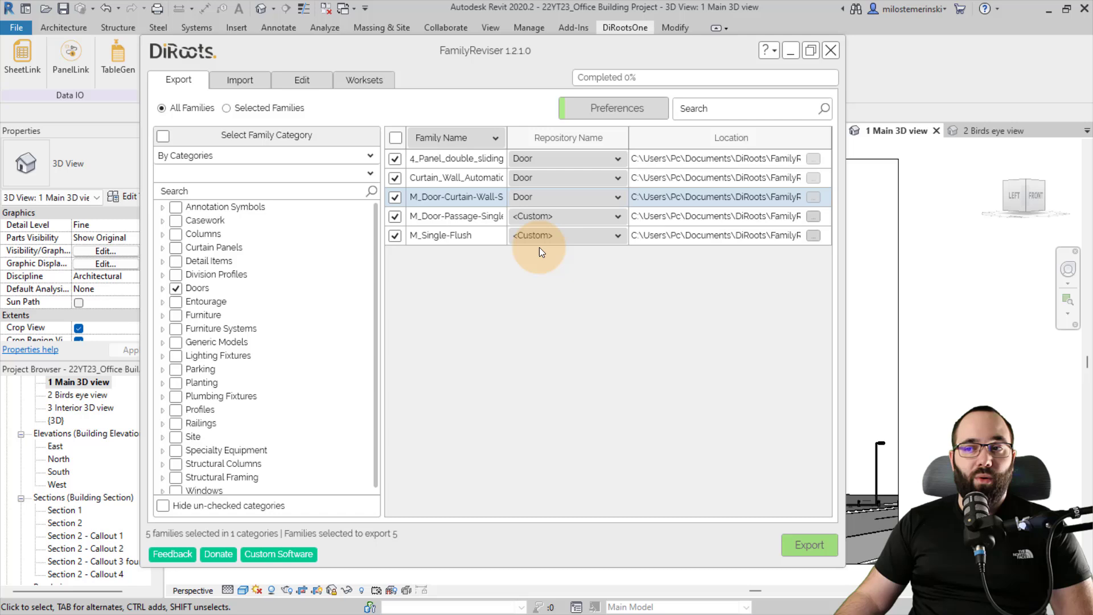
left_click(538, 217)
left_click(538, 244)
left_click(538, 241)
left_click(538, 254)
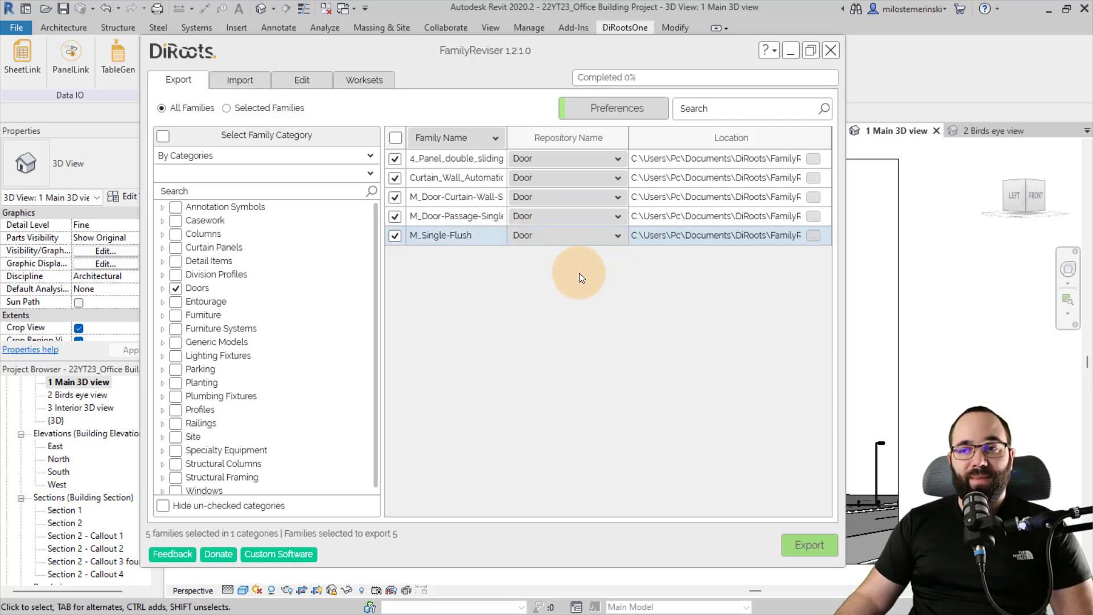
Step: Export the door families to the Door repository and view the Import page
left_click(809, 553)
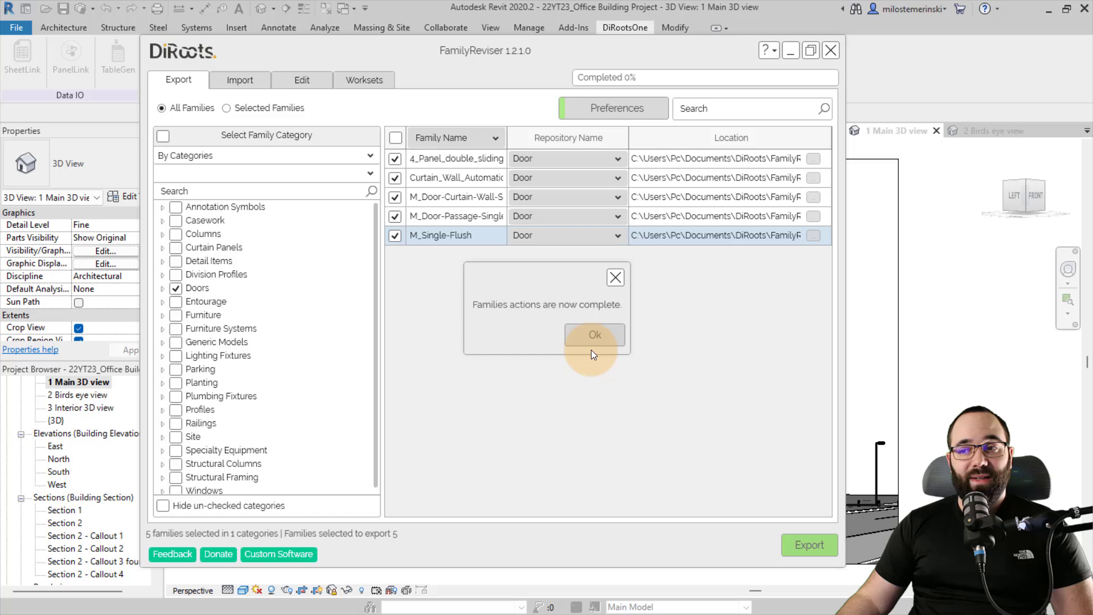
left_click(592, 342)
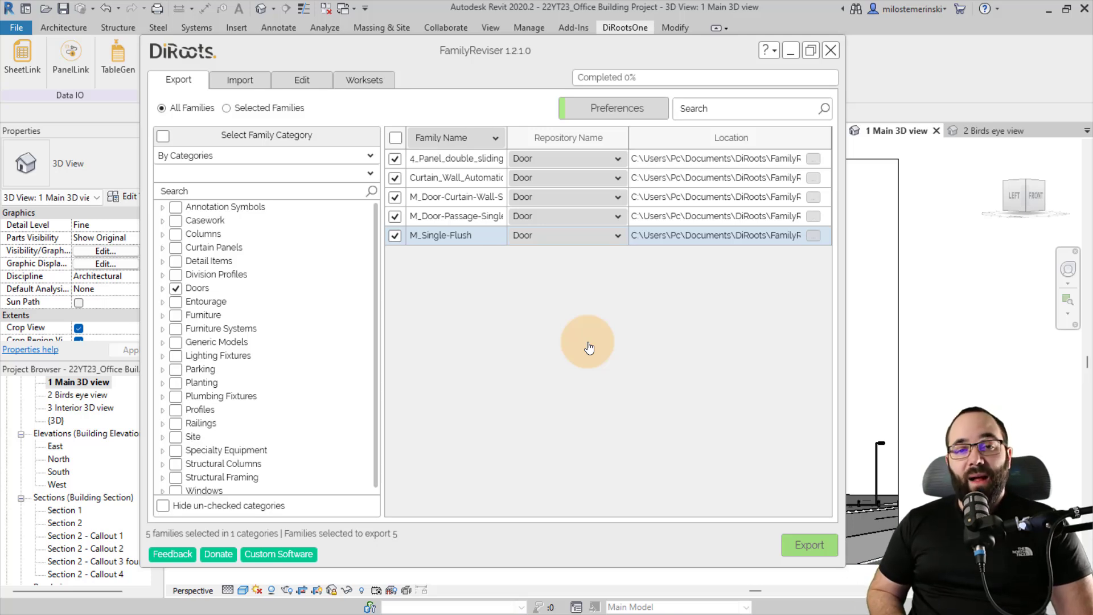
left_click(246, 81)
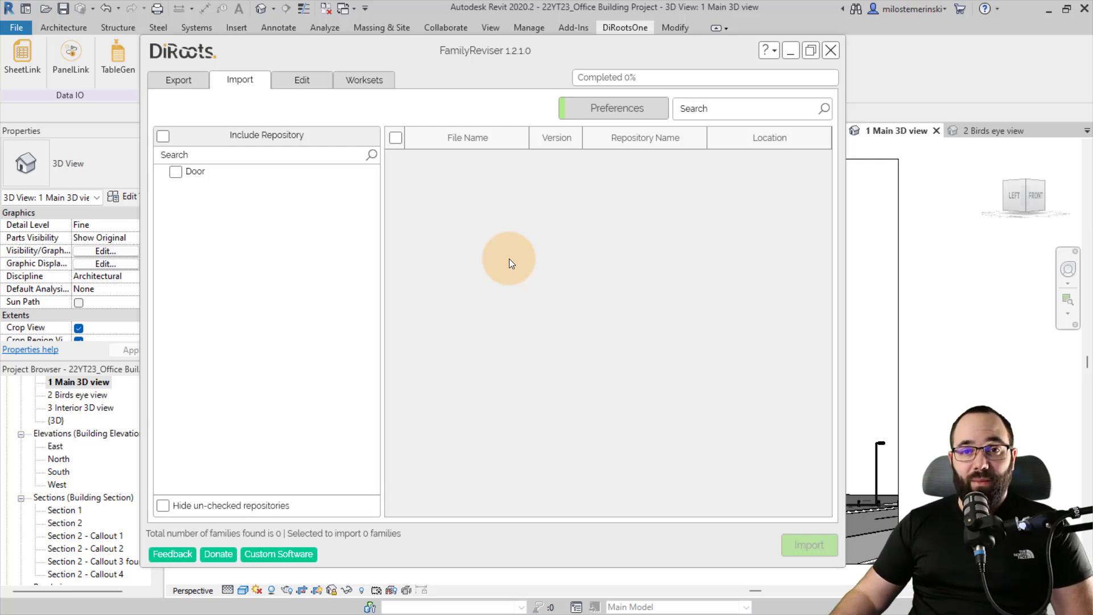
Step: On the Edit tab, find all families whose names contain 'Elevation'
left_click(301, 80)
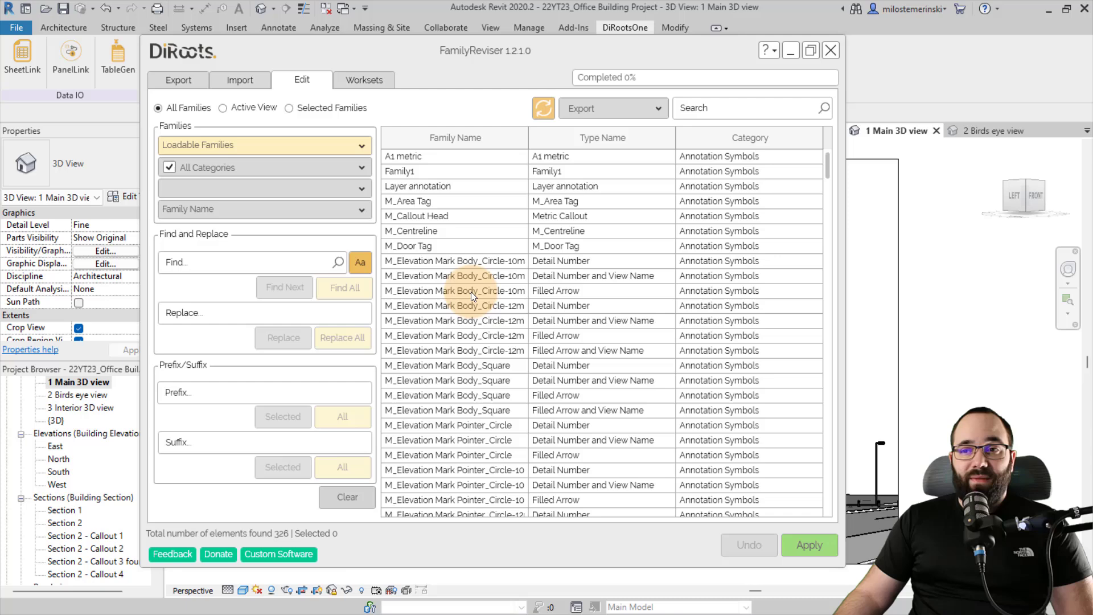
scroll(470, 292, "down", 2)
left_click(207, 265)
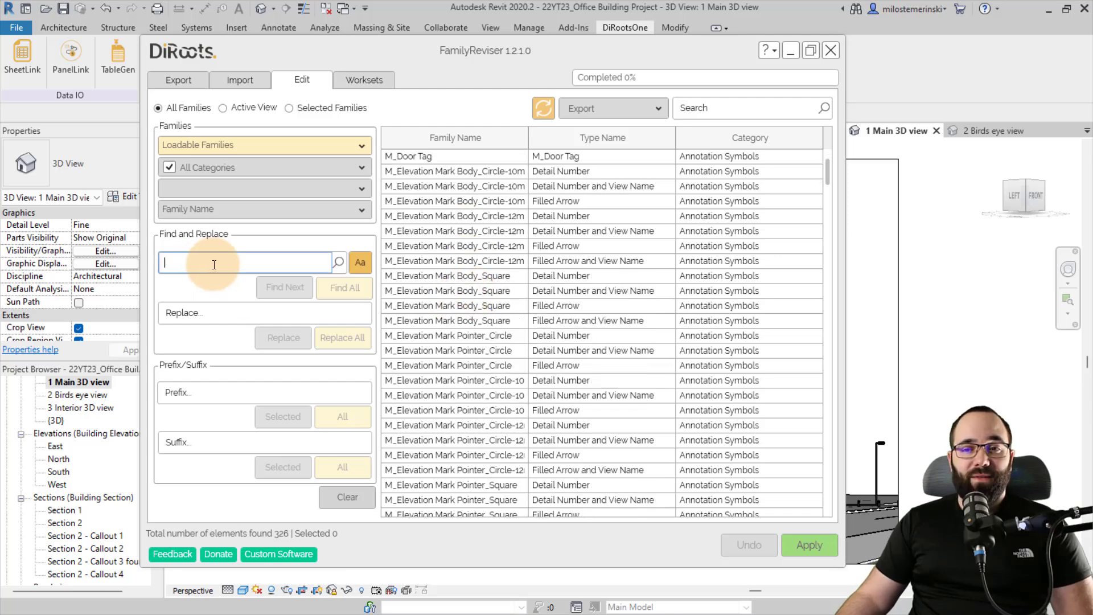
left_click(275, 268)
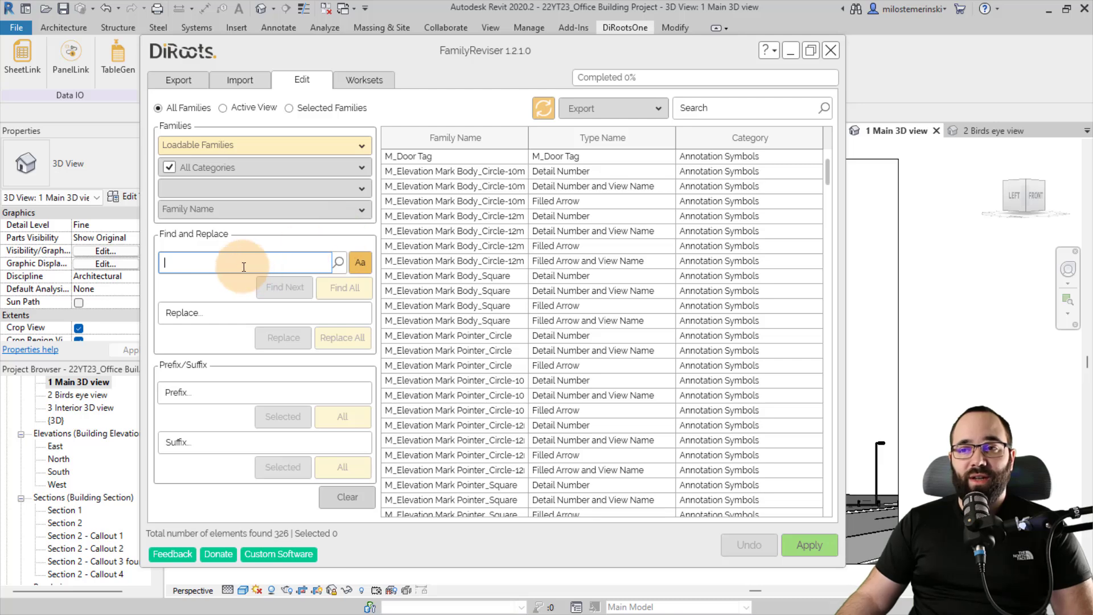
type("E")
type("levation")
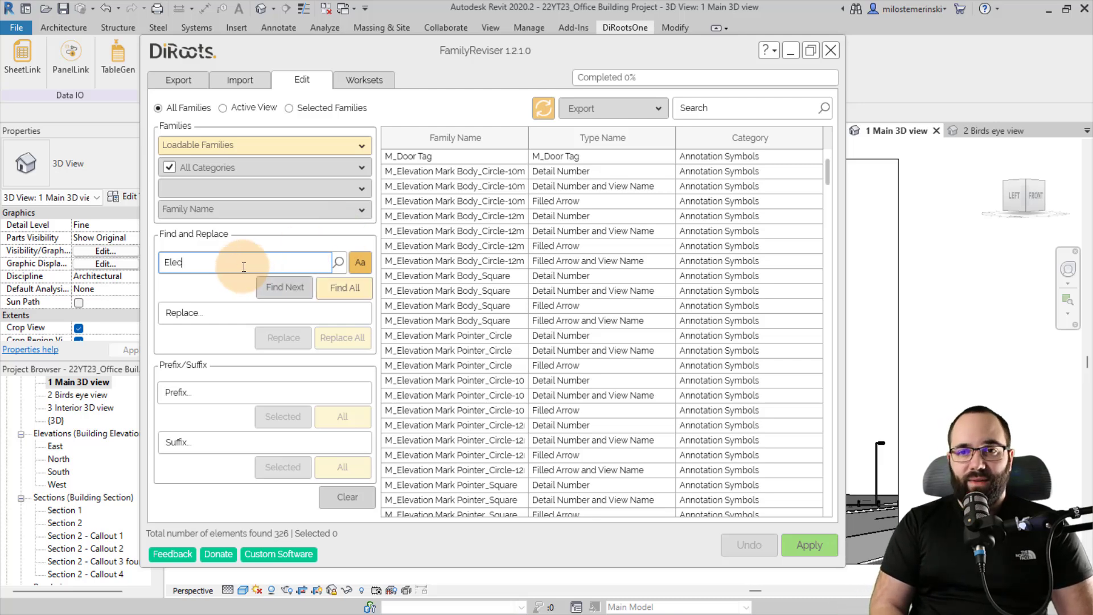
left_click(357, 295)
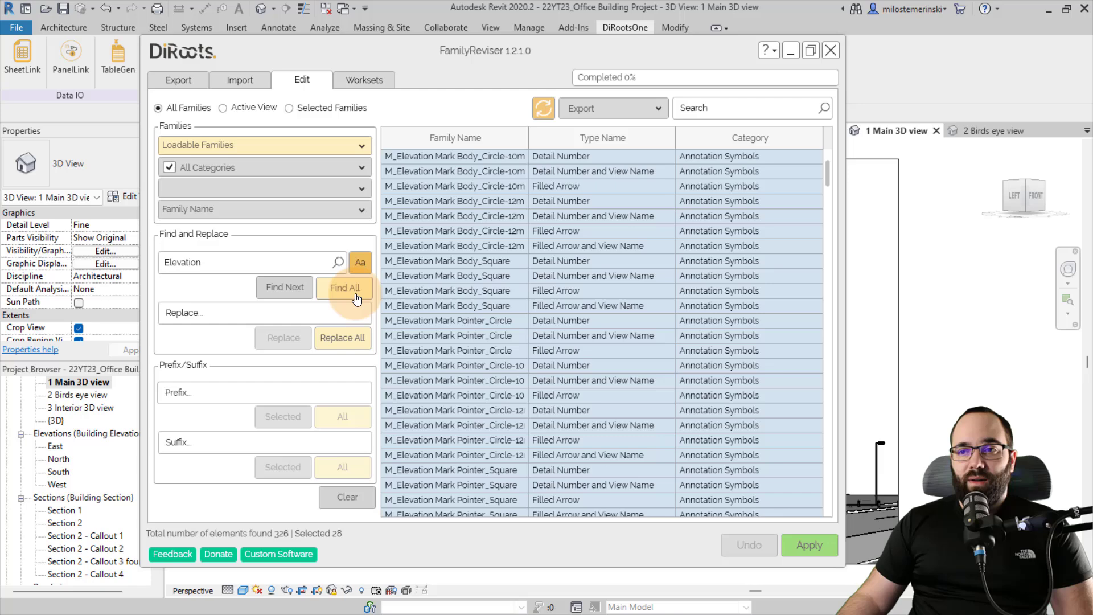
Step: Replace 'Elevation' with 'Elev.' in all 28 matching family names
scroll(441, 357, "down", 3)
scroll(441, 356, "up", 4)
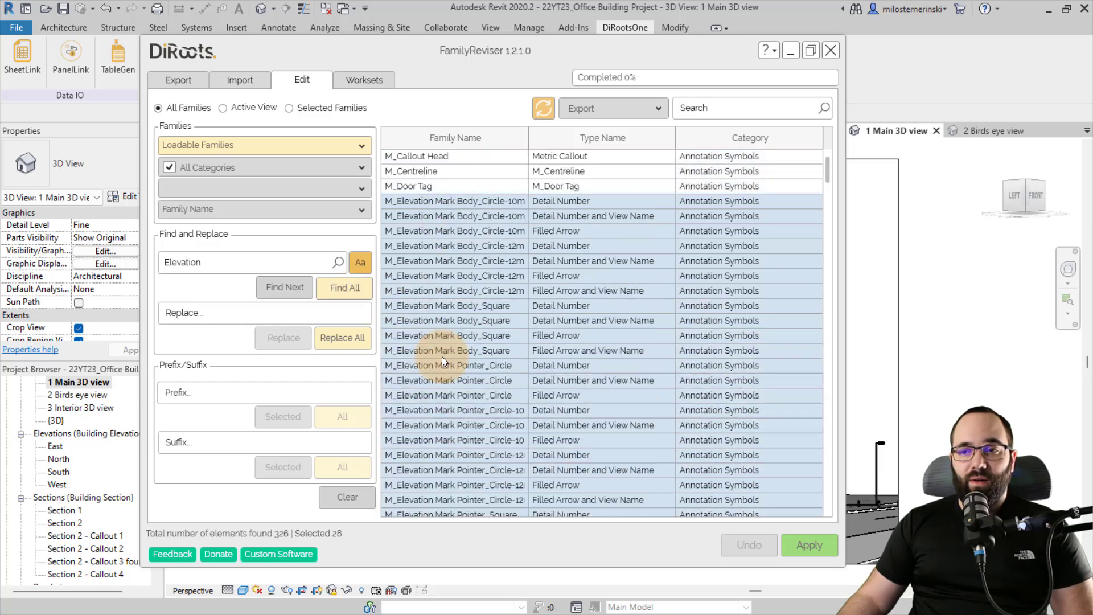
scroll(445, 298, "down", 1)
left_click(249, 315)
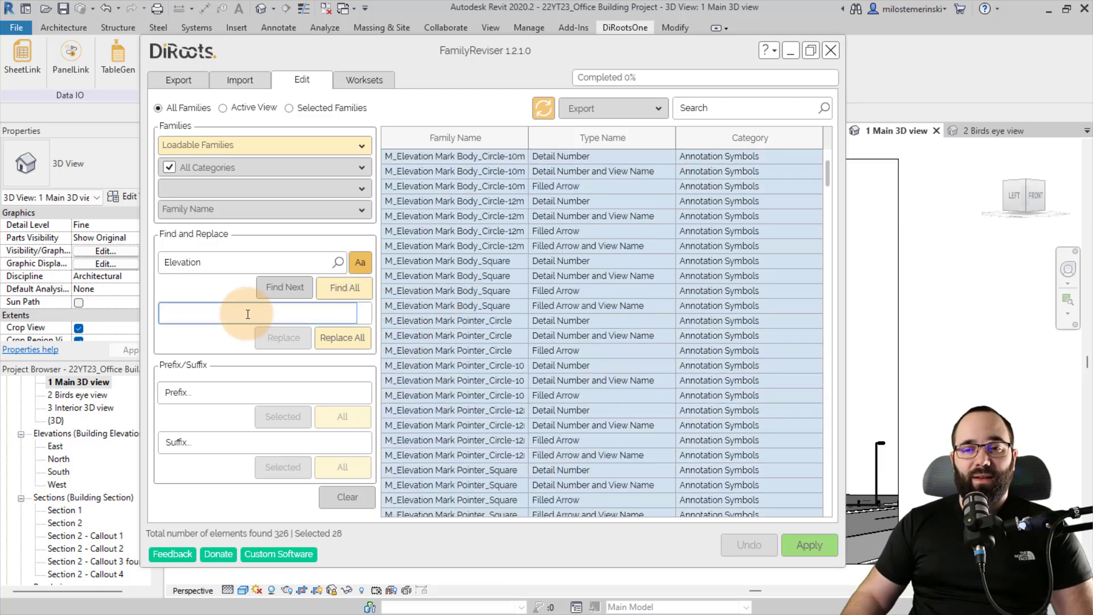
type("E")
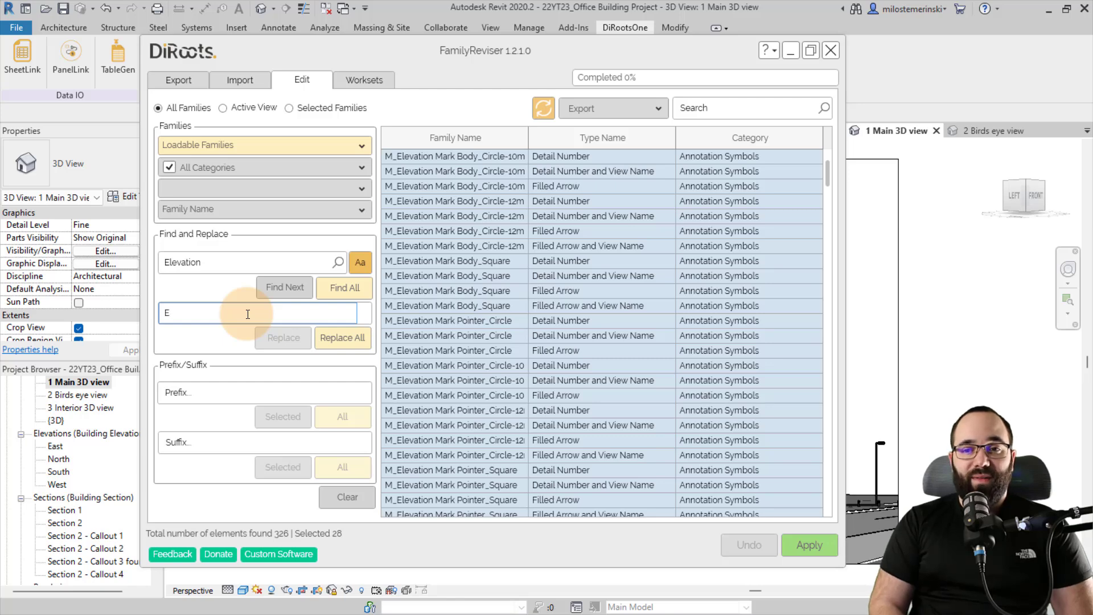
type("lev.")
left_click(342, 337)
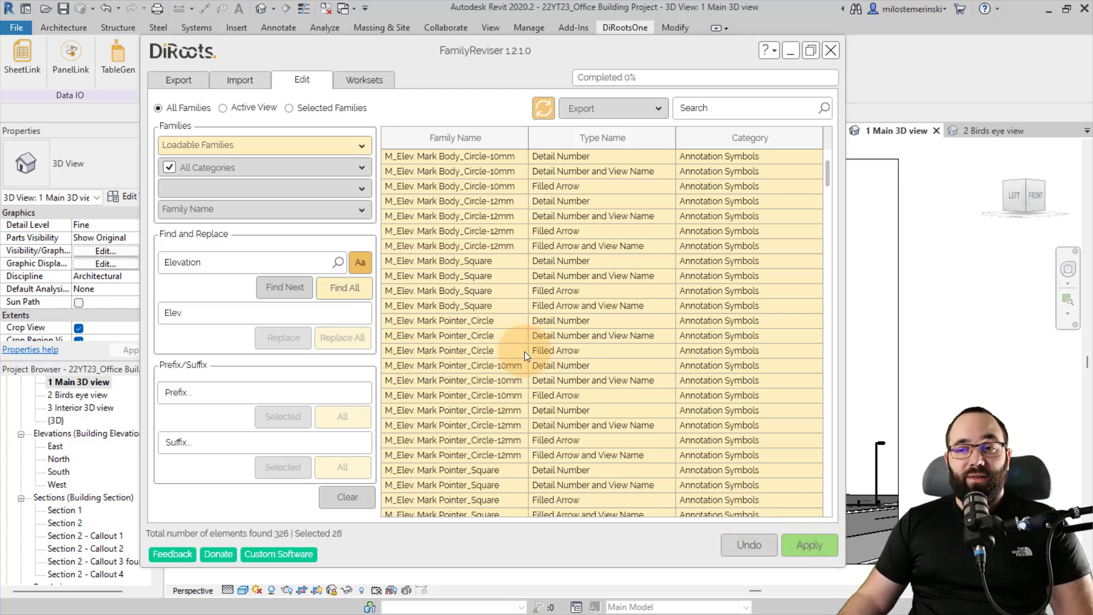
mouse_move(524, 351)
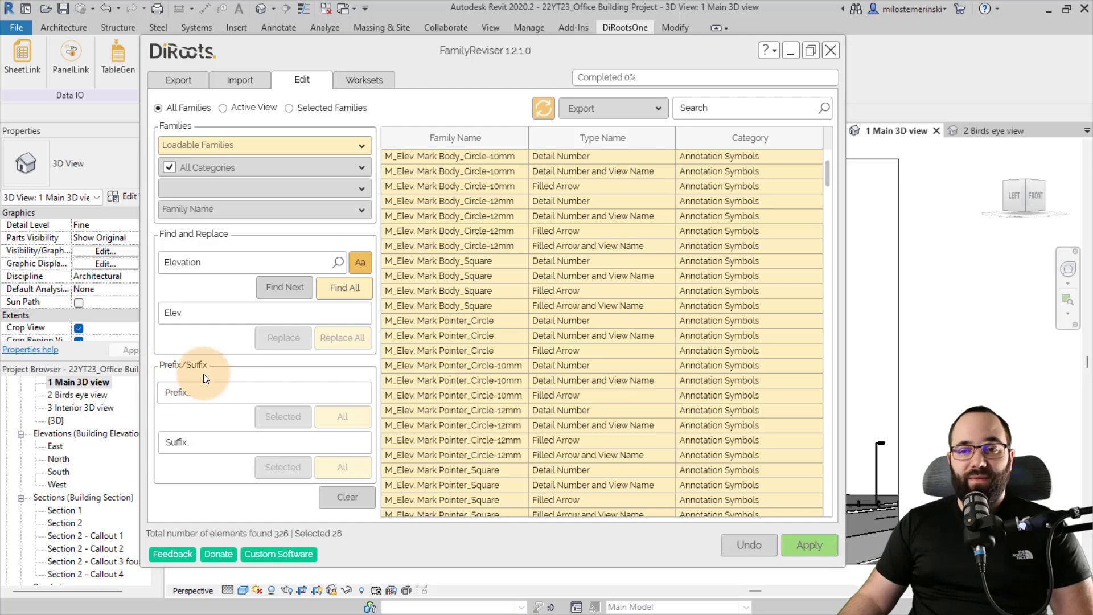
left_click(267, 268)
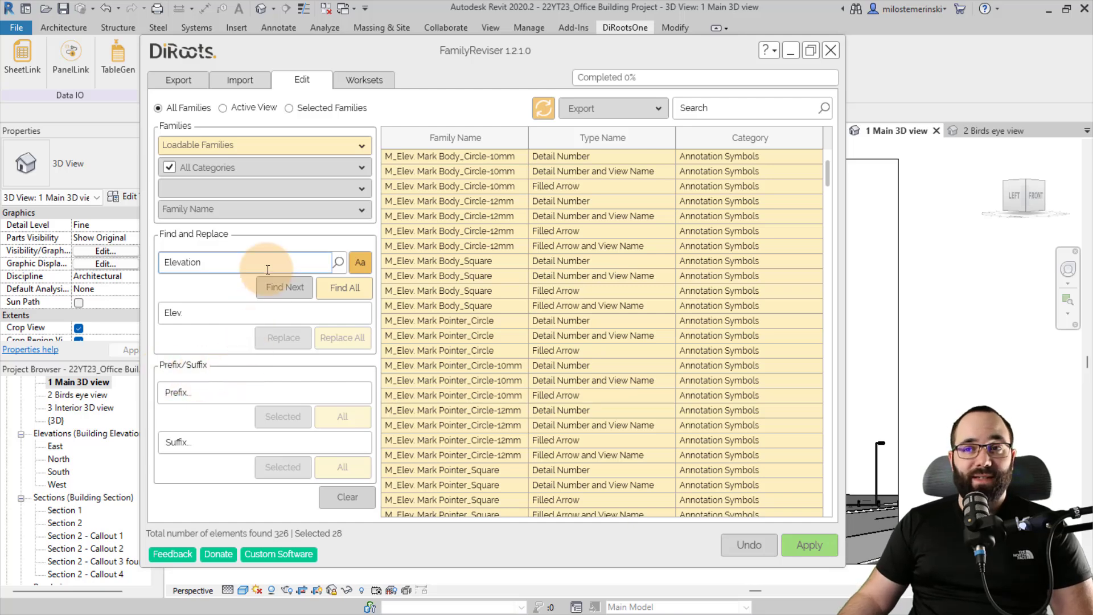
Step: Enable worksharing from FamilyReviser's Worksets tab, making Workset1 active, then close FamilyReviser
left_click(360, 81)
left_click(621, 336)
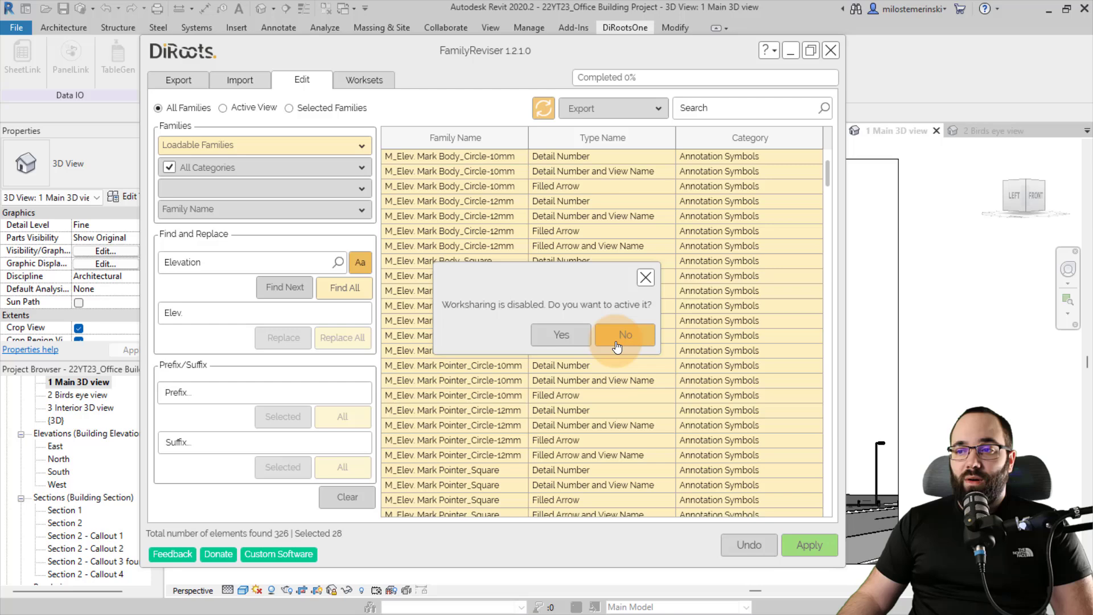
left_click(563, 339)
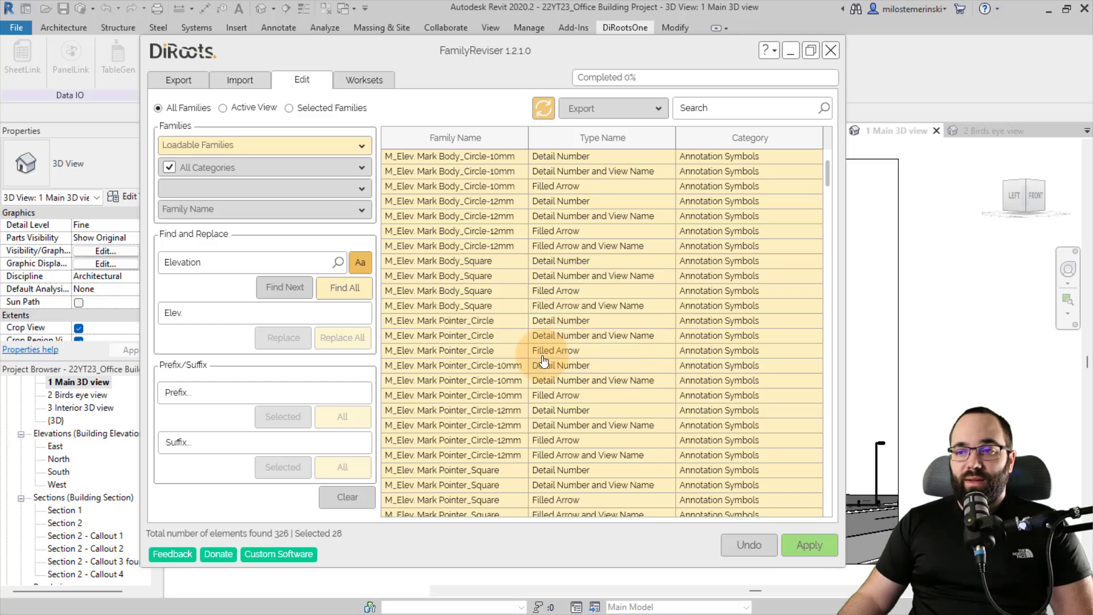
left_click(350, 80)
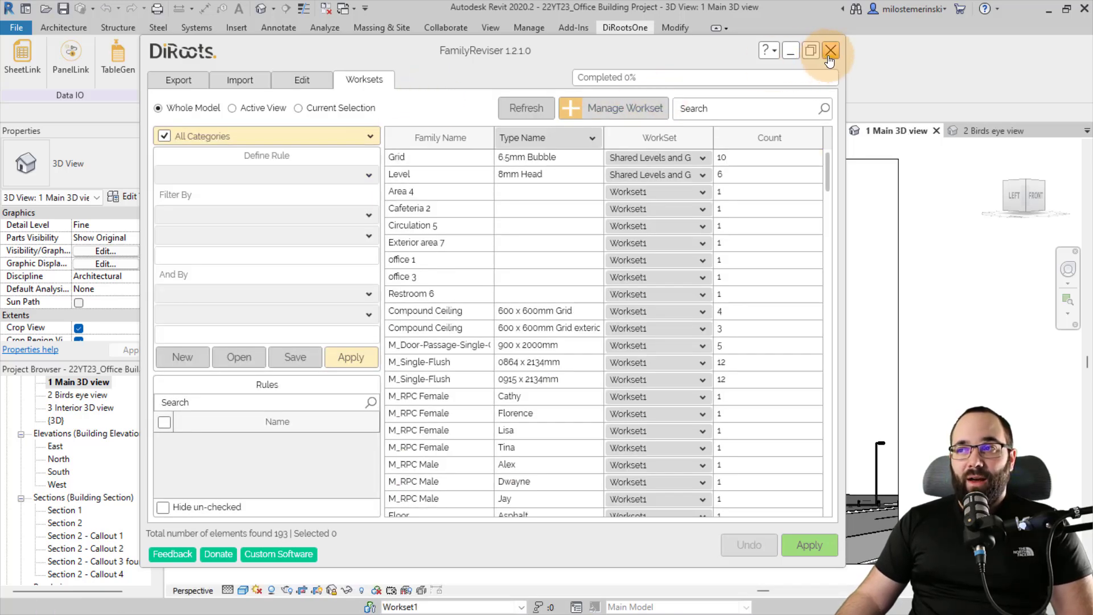
left_click(830, 51)
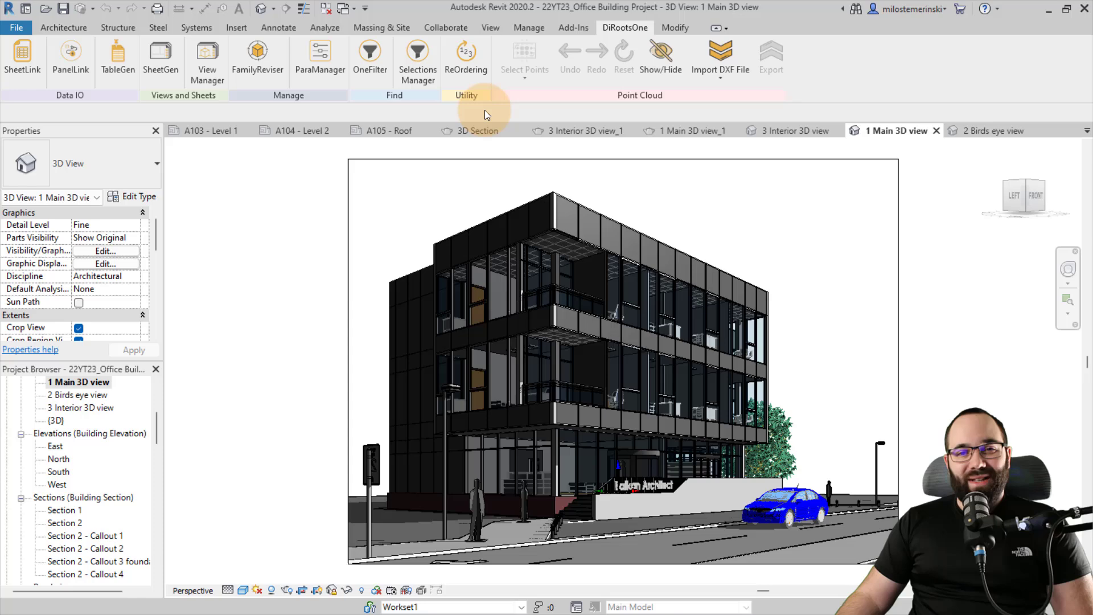